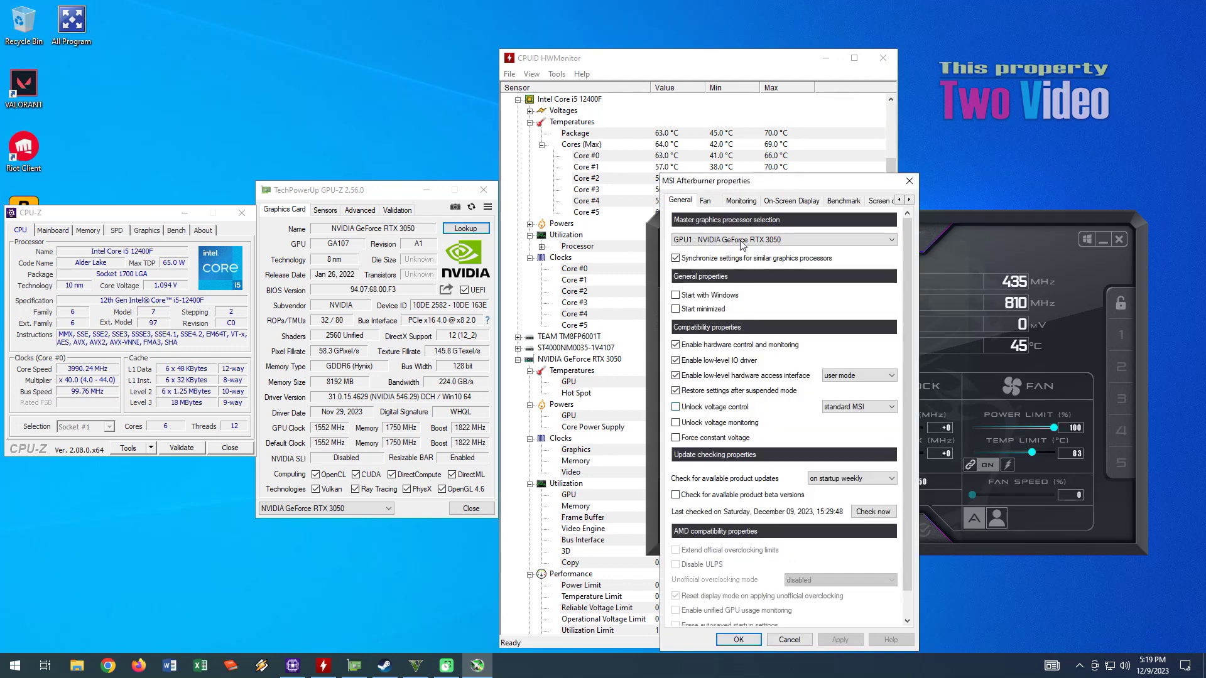
# Show the GPU temperature graph in the On-Screen Display with its group name overridden as TEMP, and apply the changes.
pyautogui.click(741, 201)
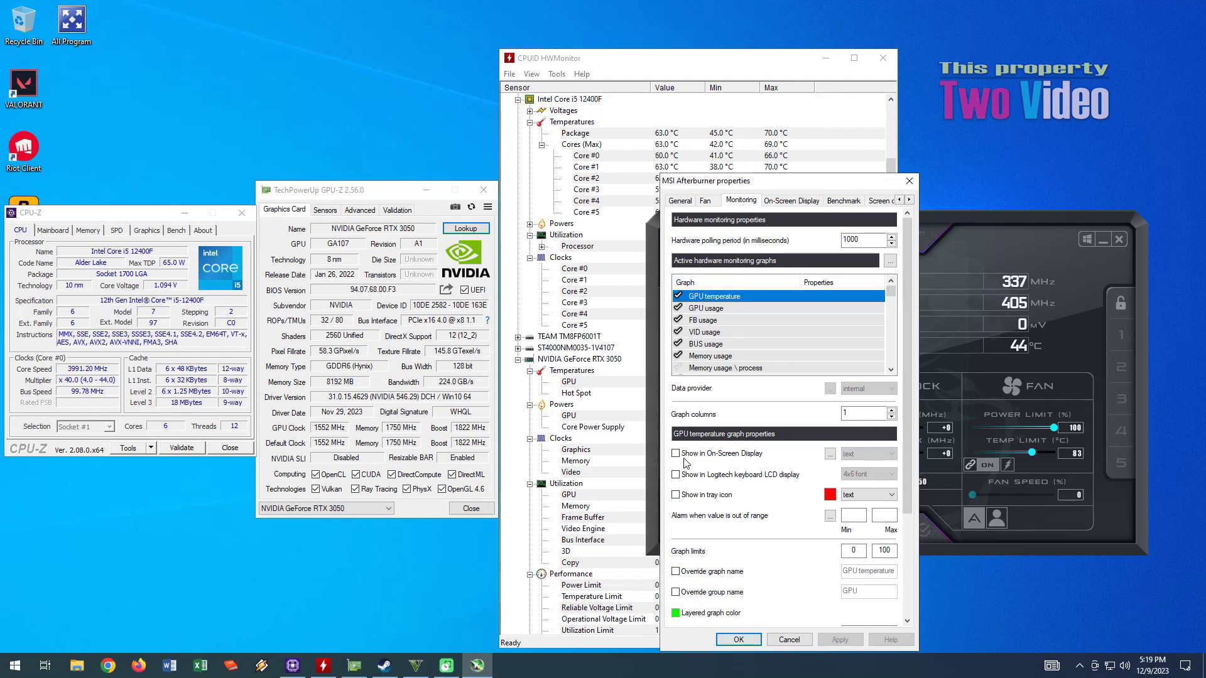
pyautogui.click(676, 455)
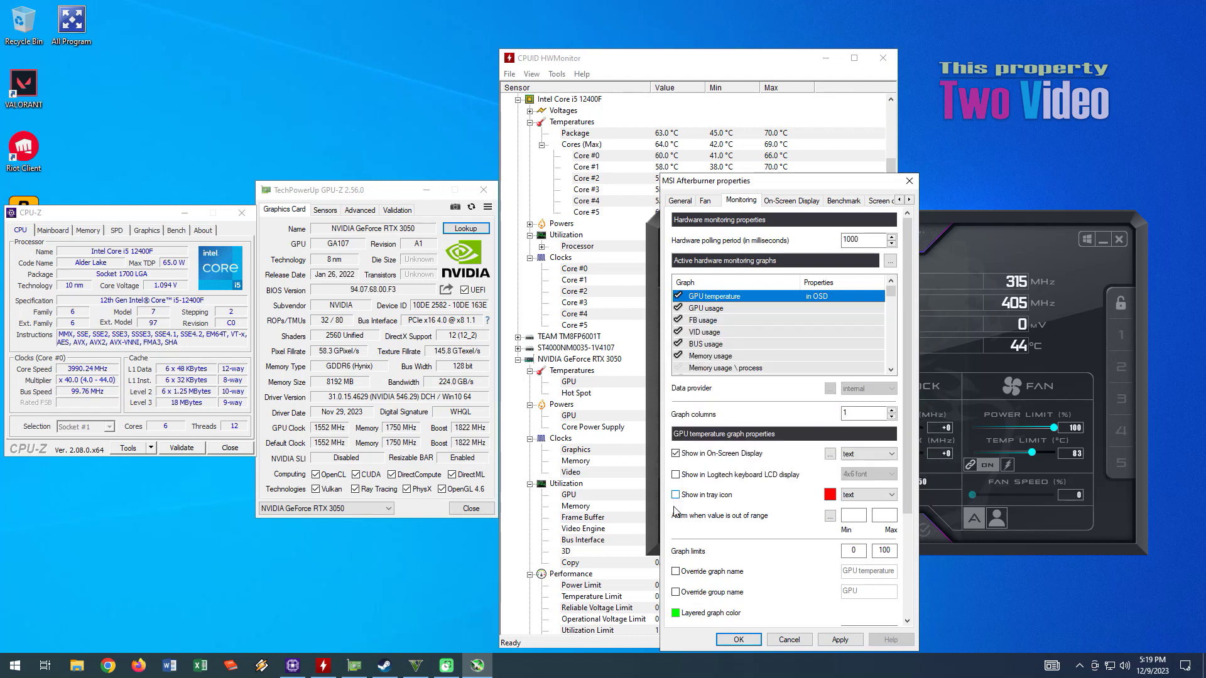
pyautogui.click(676, 592)
pyautogui.doubleClick(853, 590)
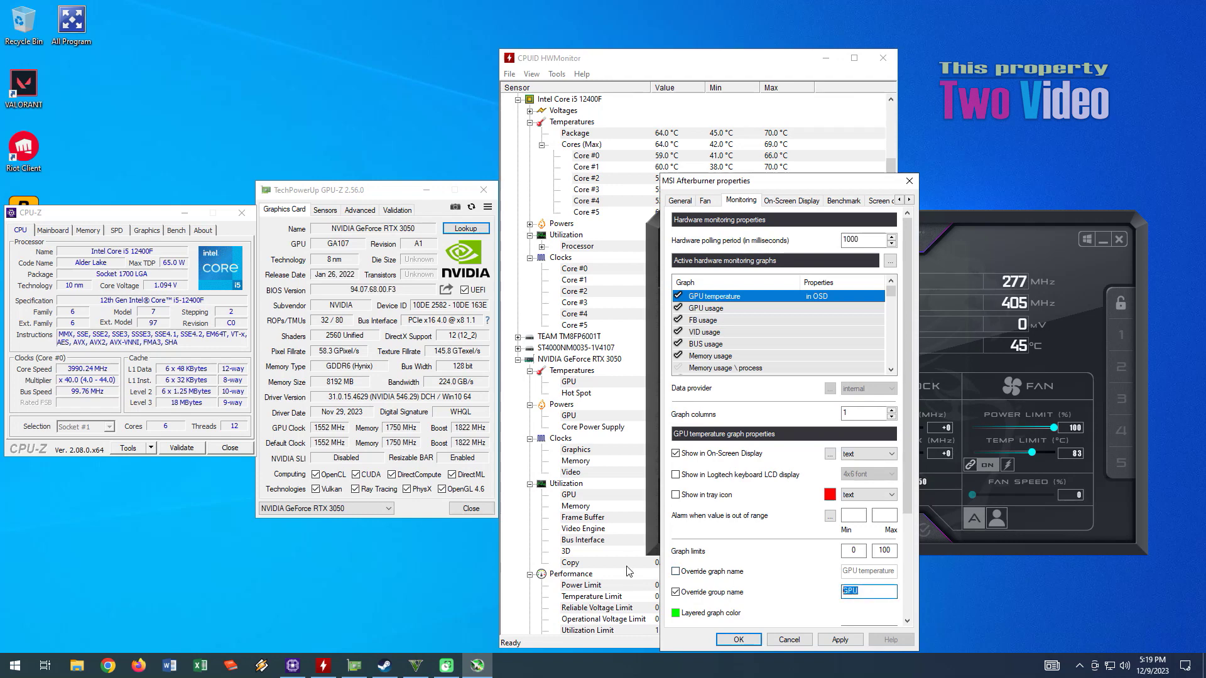
pyautogui.write('TEMP')
pyautogui.click(840, 639)
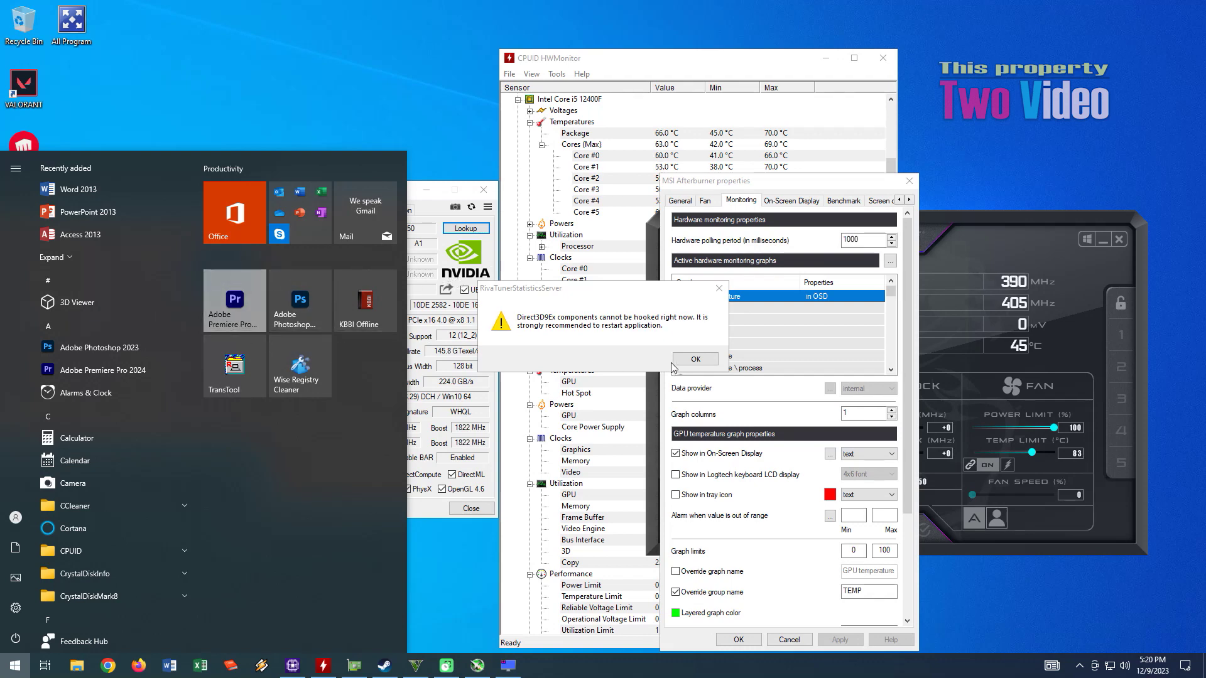
pyautogui.click(695, 359)
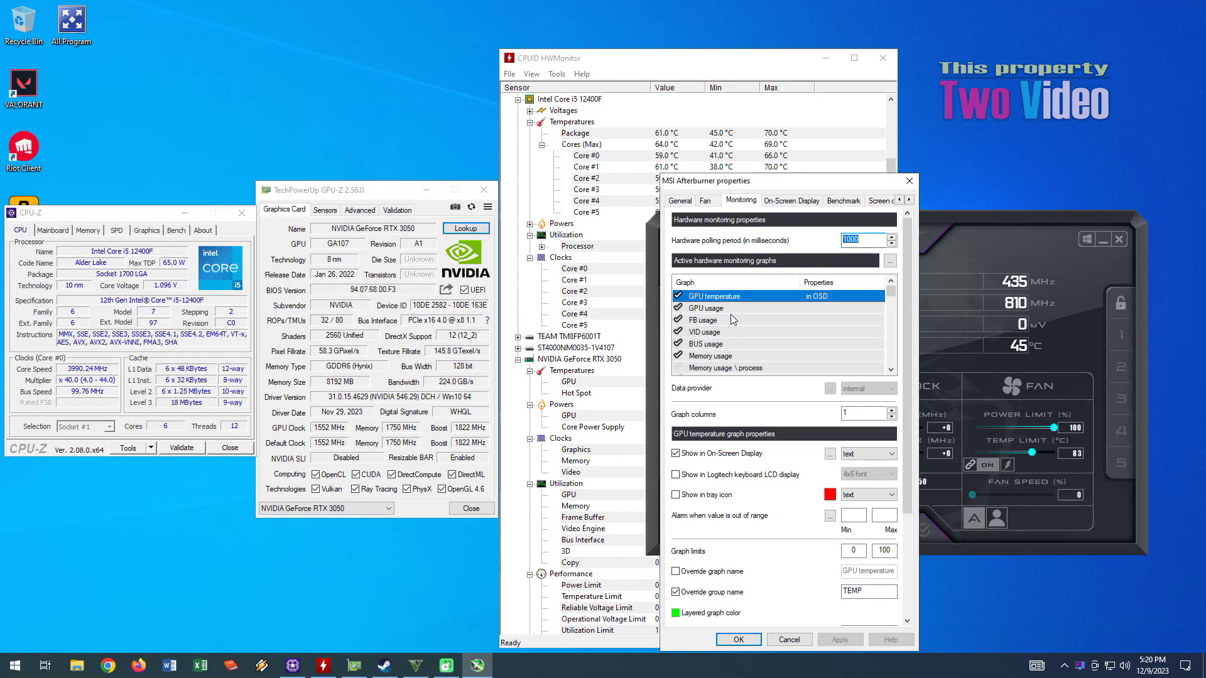
pyautogui.click(425, 665)
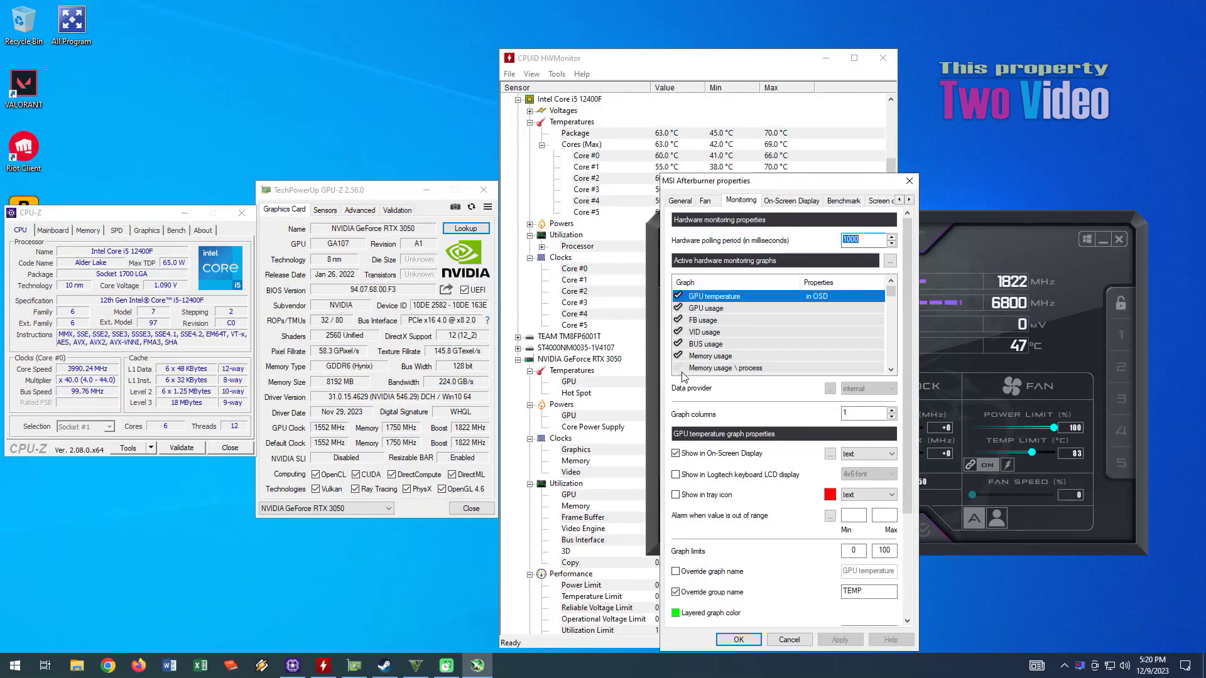
# Show the GPU usage graph in the On-Screen Display and override its group name as RTX 3050.
pyautogui.click(731, 309)
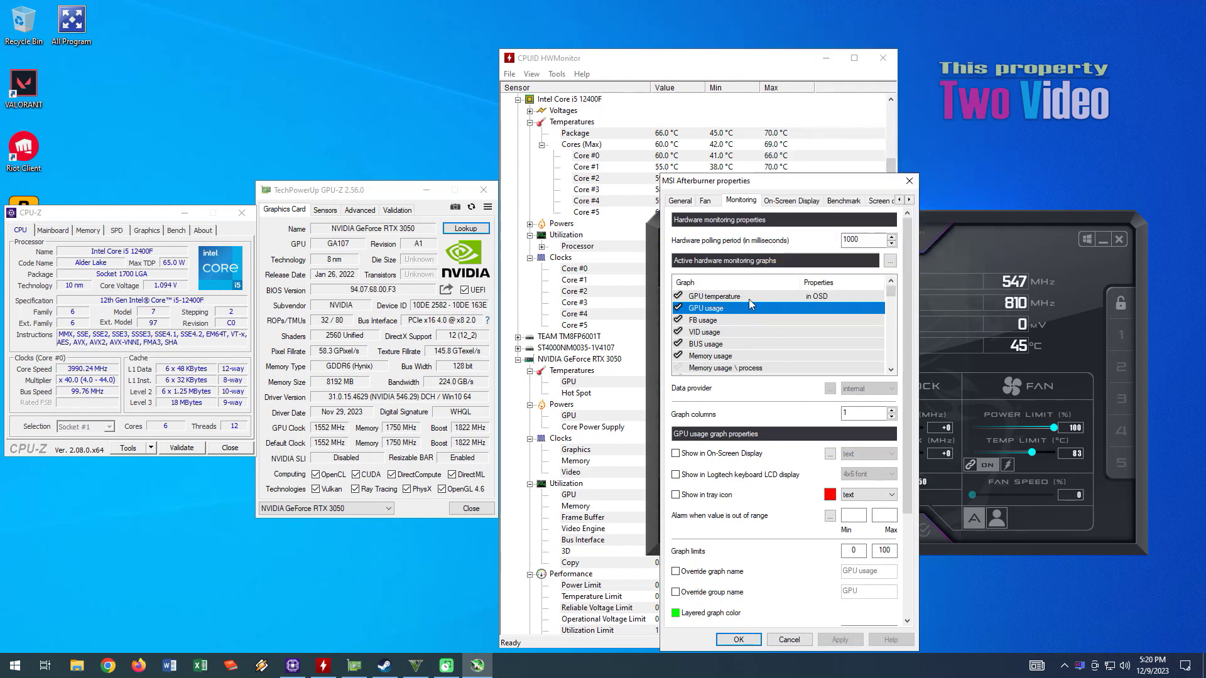
pyautogui.click(675, 453)
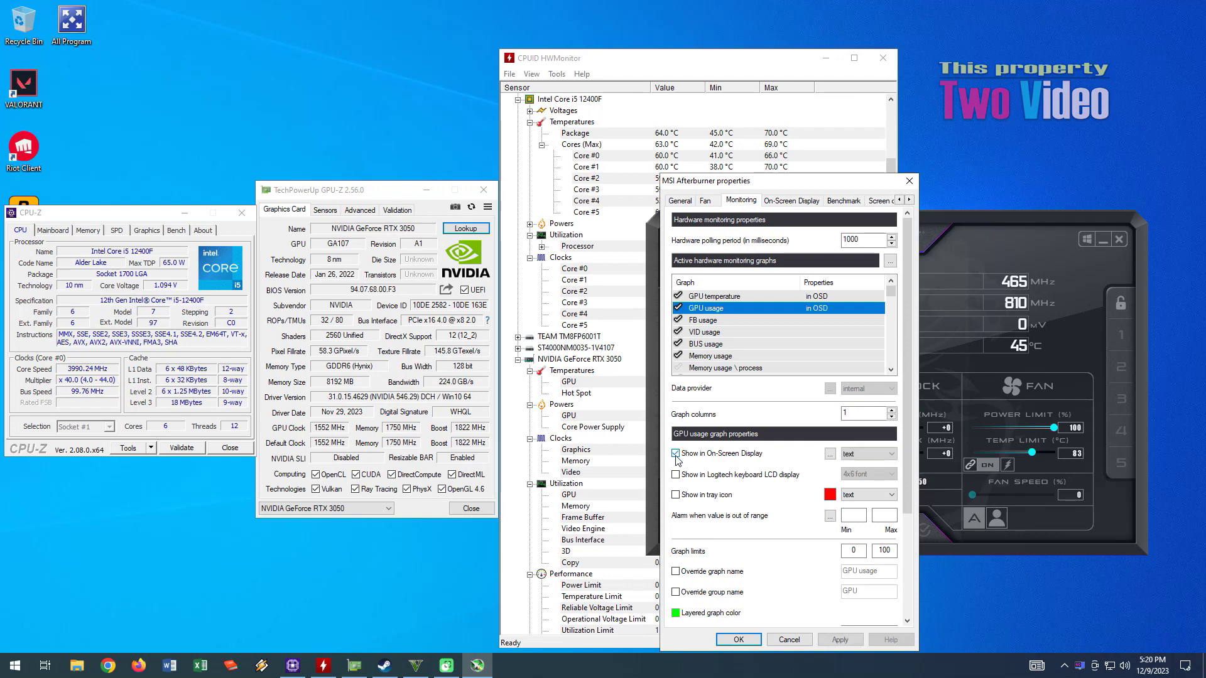
pyautogui.click(676, 592)
pyautogui.doubleClick(866, 599)
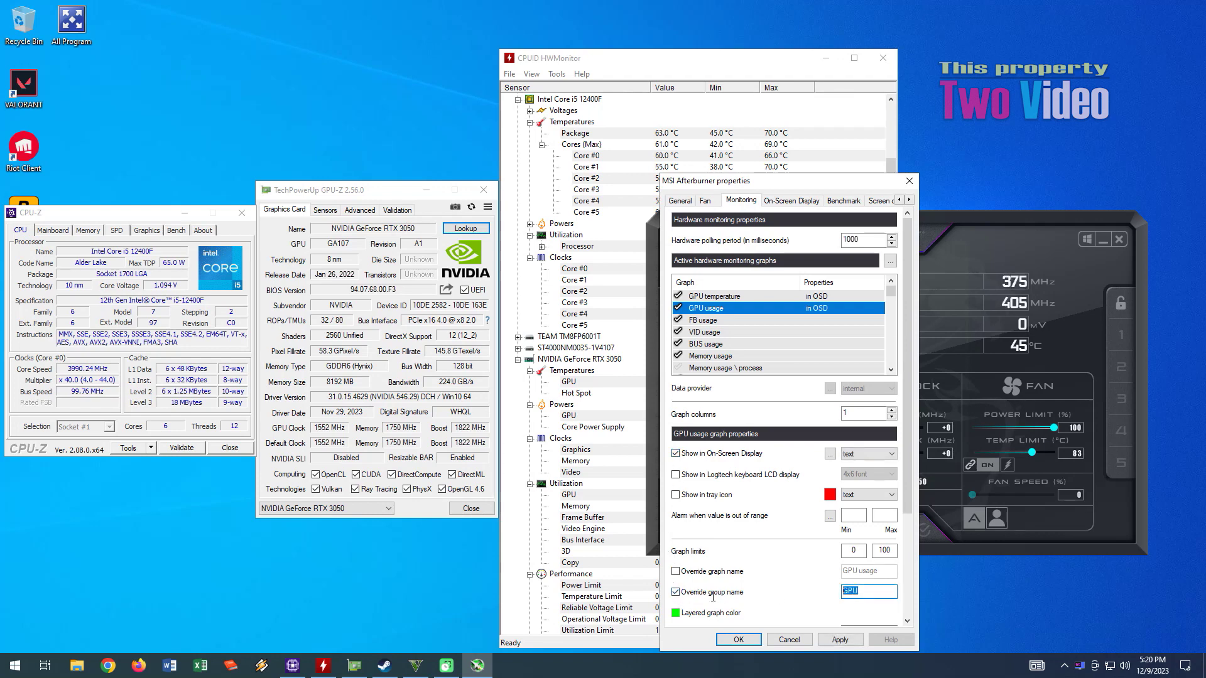
pyautogui.moveTo(713, 600)
pyautogui.write('RTX 3050')
# Turn on the group name override for the Memory usage graph, keeping the name MEM.
pyautogui.click(729, 344)
pyautogui.scroll(-1, 749, 355)
pyautogui.click(726, 322)
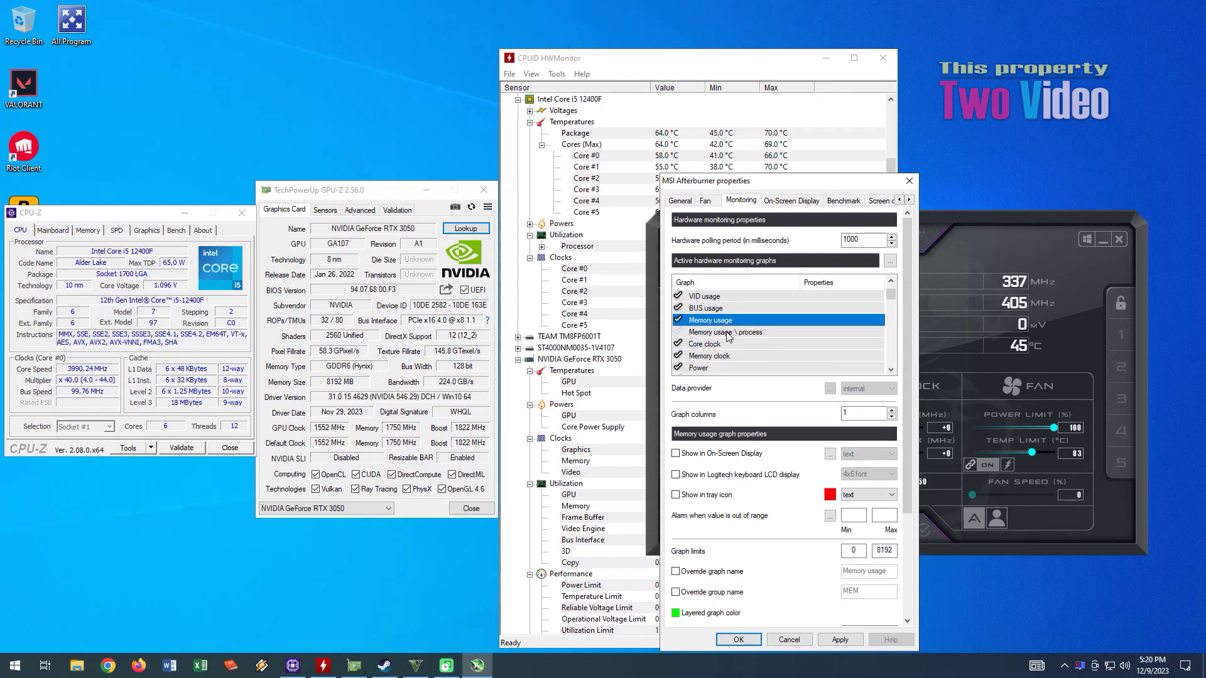
pyautogui.click(681, 592)
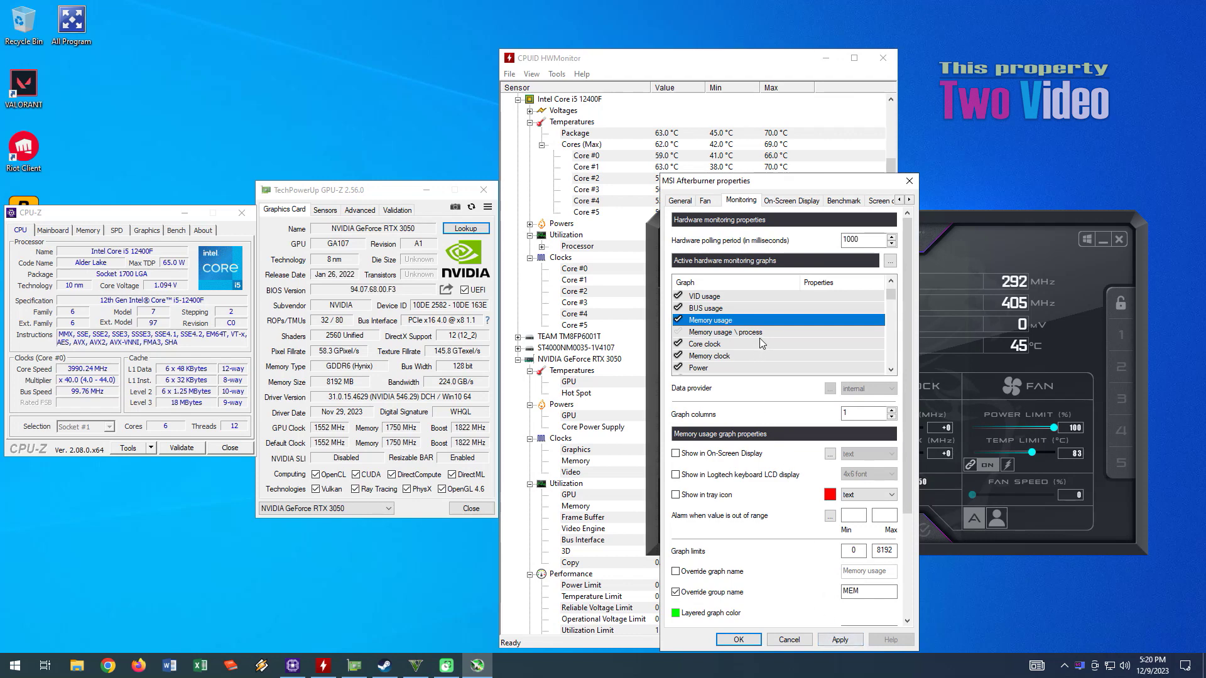
# Override the group name of the Power graph as Watt and that of the Fan speed graph as FAN.
pyautogui.scroll(-1, 756, 344)
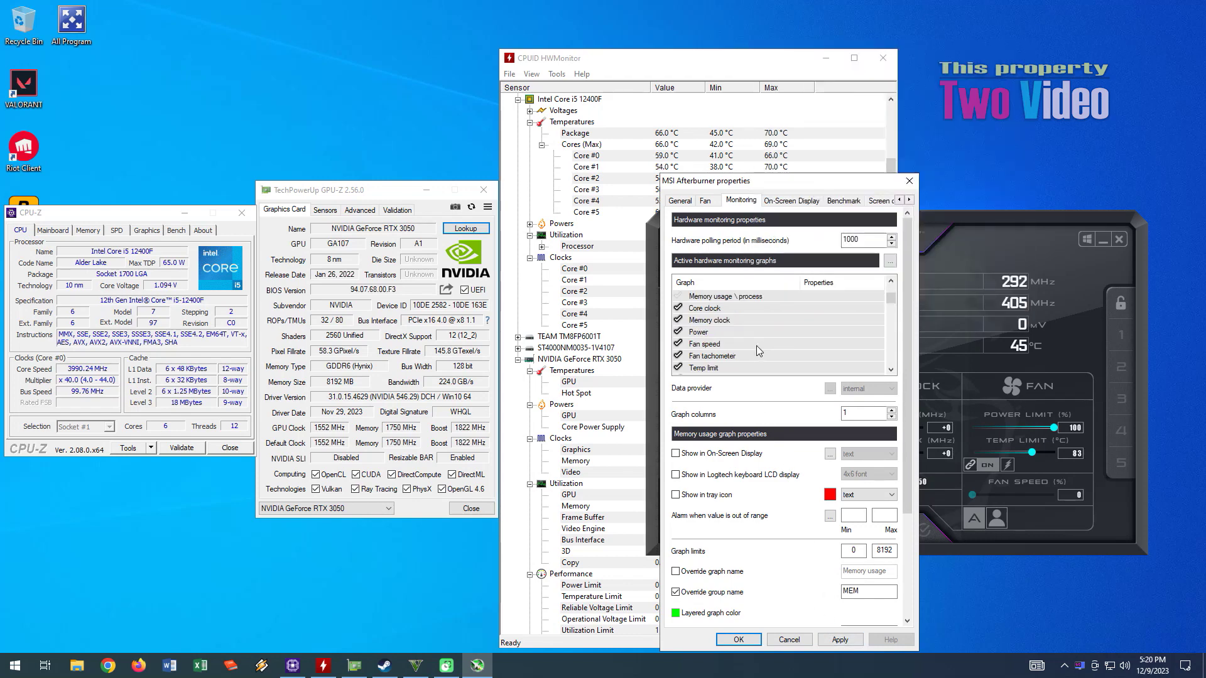
pyautogui.click(734, 333)
pyautogui.click(676, 592)
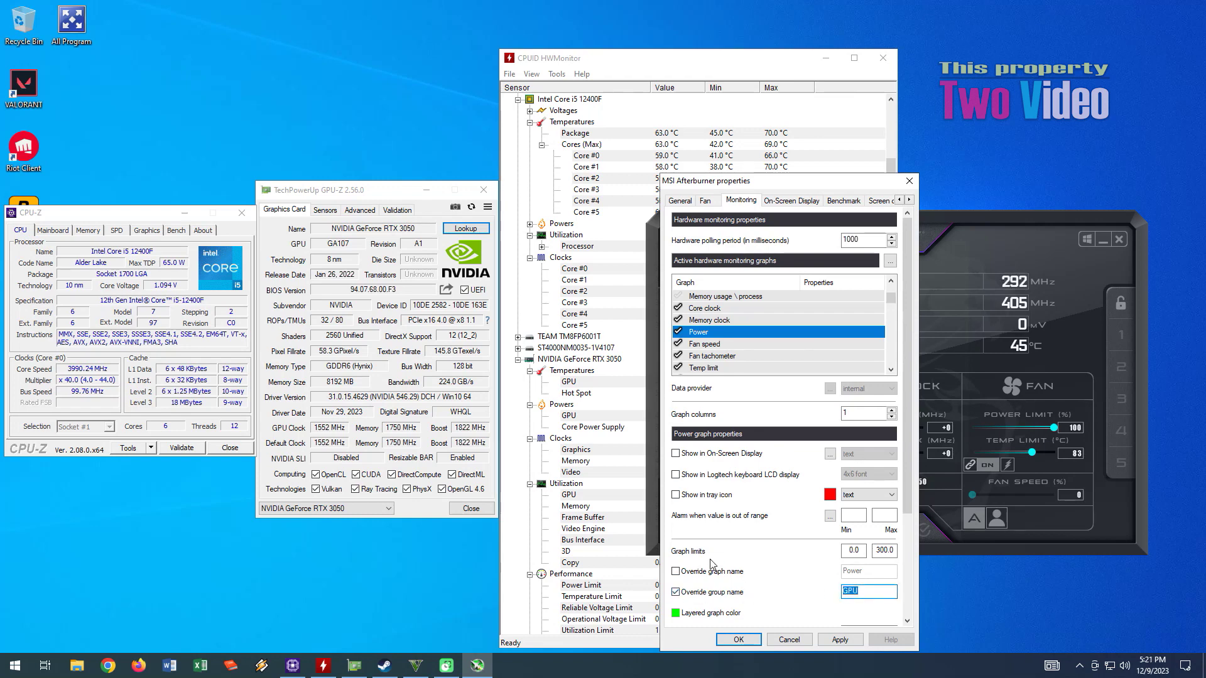
pyautogui.write('Watt')
pyautogui.click(739, 344)
pyautogui.click(675, 592)
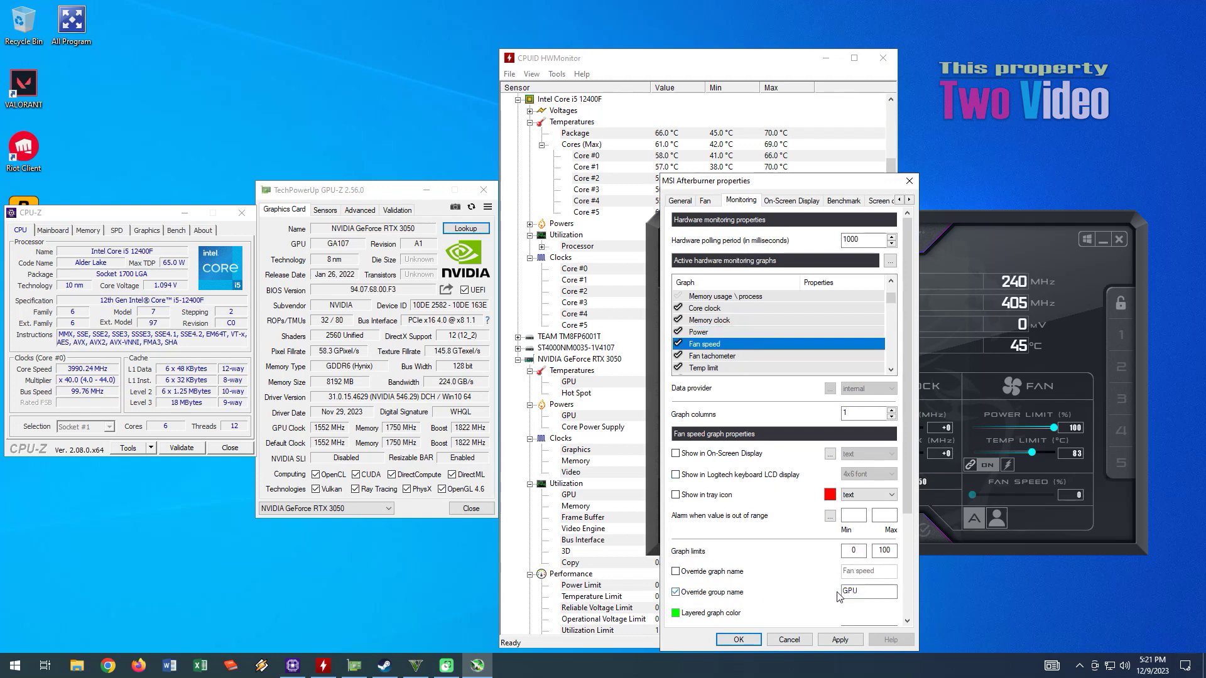
pyautogui.write('FAN')
# Show the overall CPU temperature graph in the On-Screen Display.
pyautogui.scroll(-2, 739, 346)
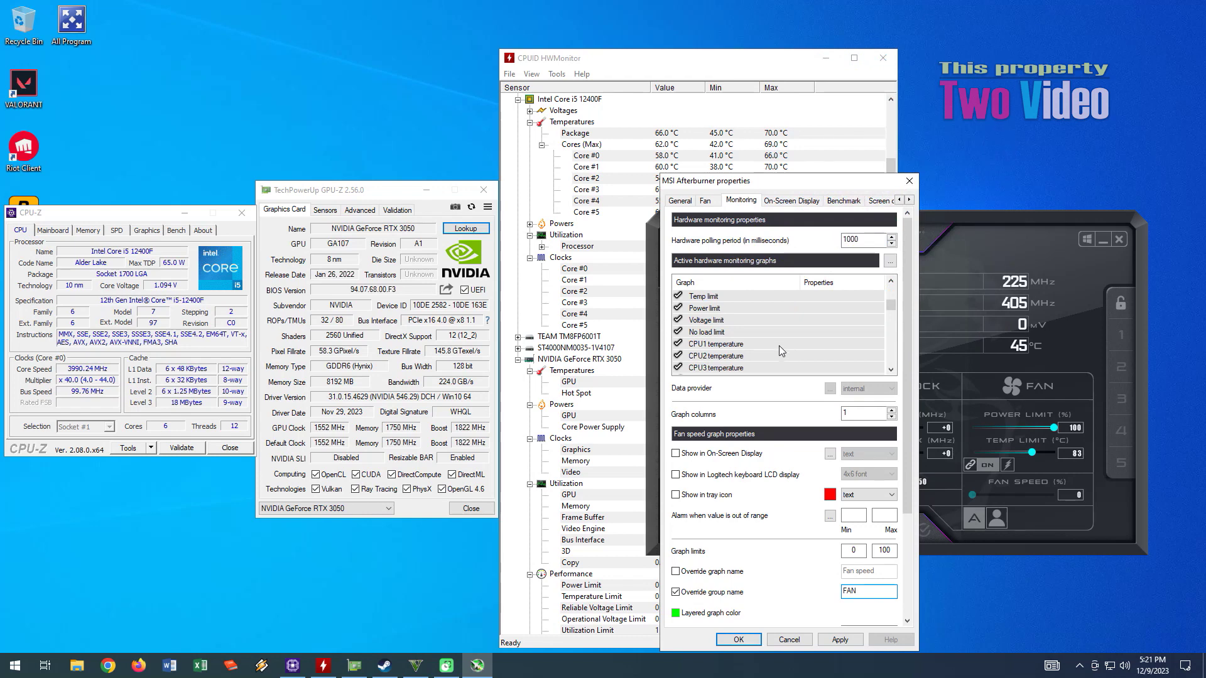
pyautogui.scroll(-1, 751, 330)
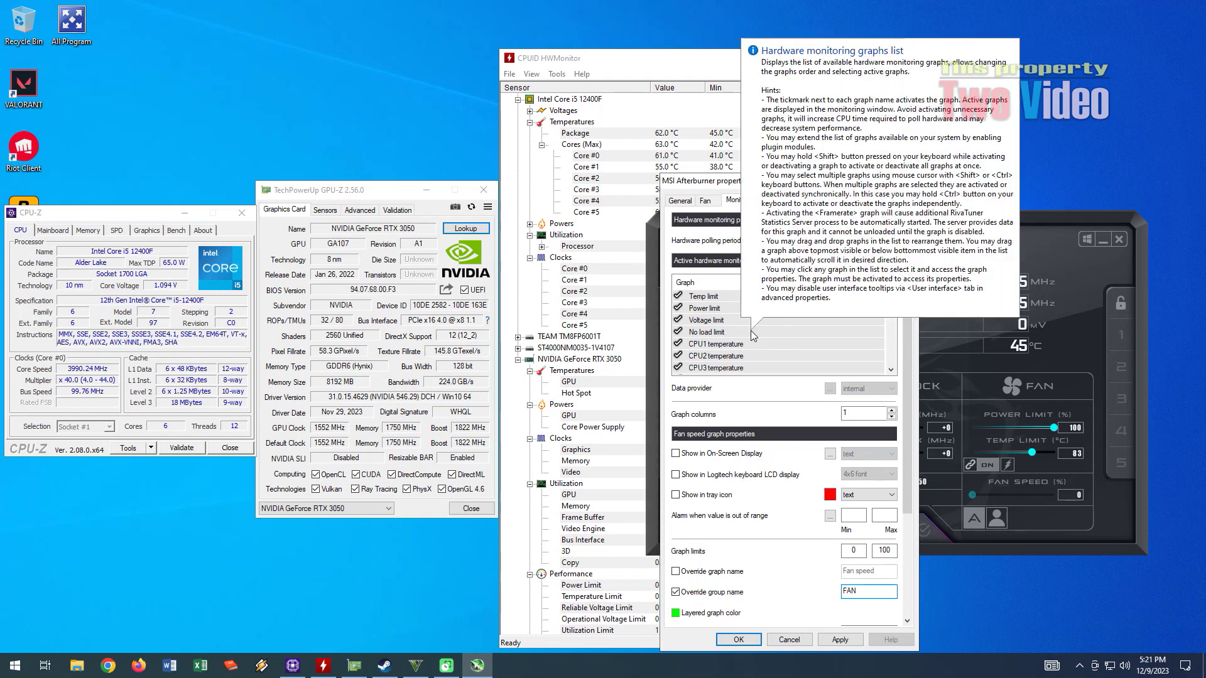
pyautogui.scroll(-3, 747, 331)
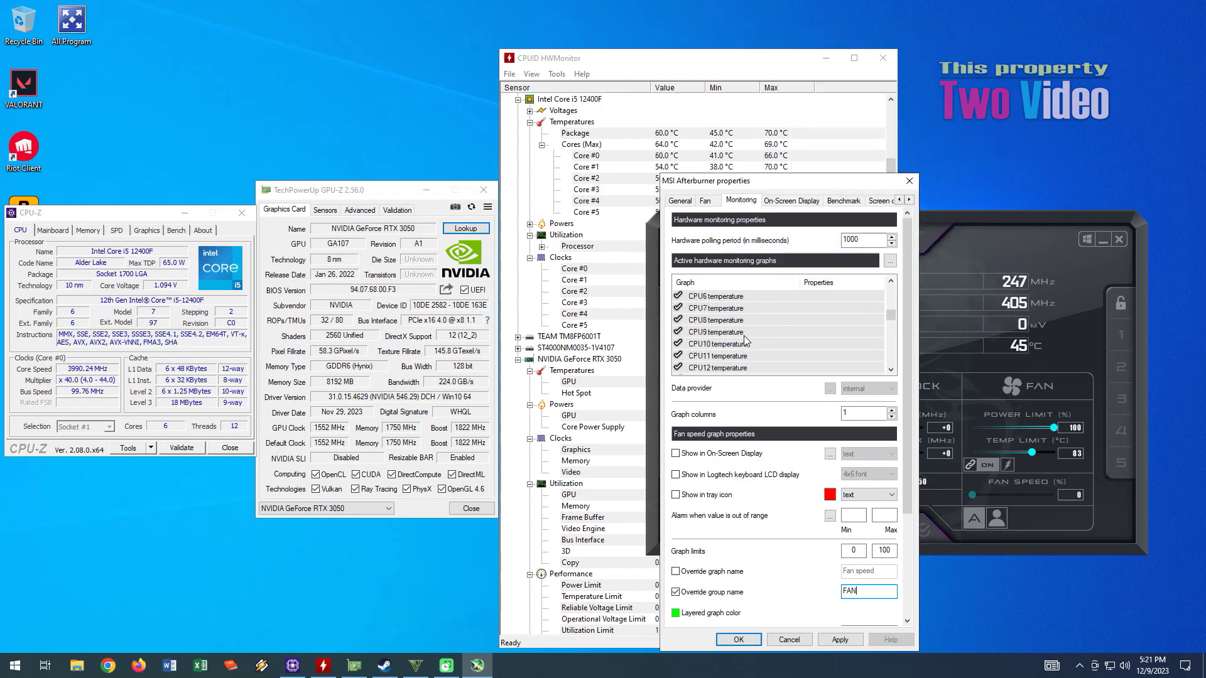
pyautogui.click(745, 343)
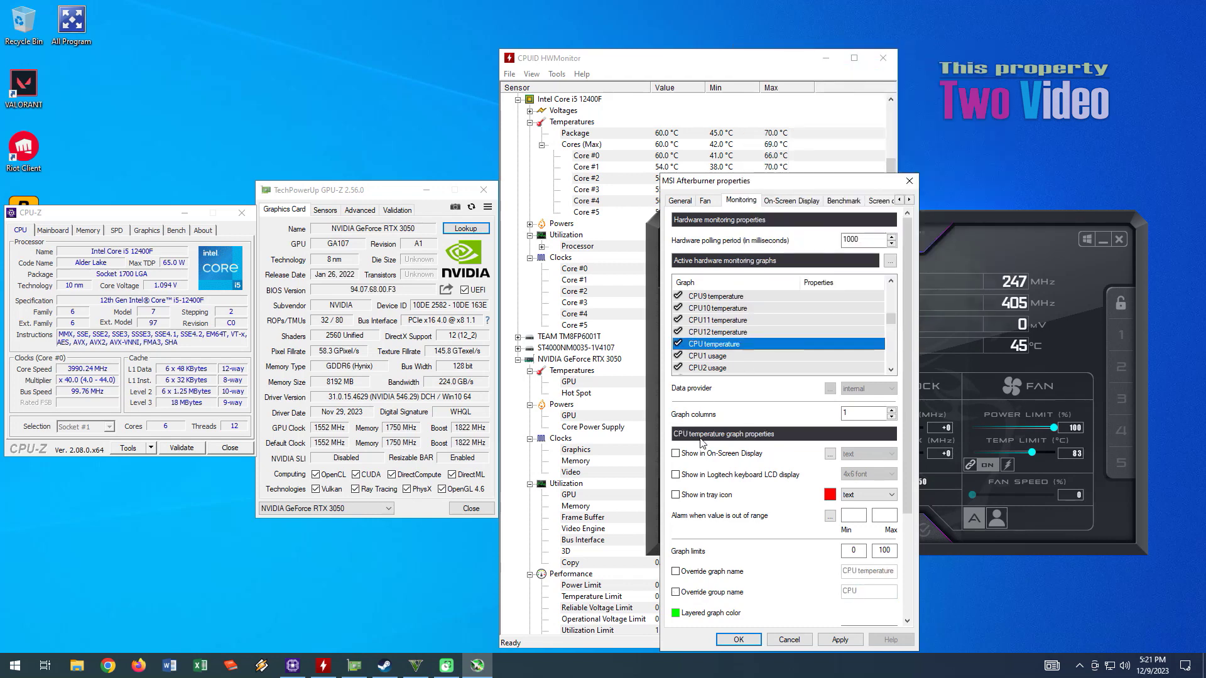
pyautogui.click(676, 453)
# Show the Power and Fan speed graphs in the On-Screen Display.
pyautogui.scroll(6, 743, 359)
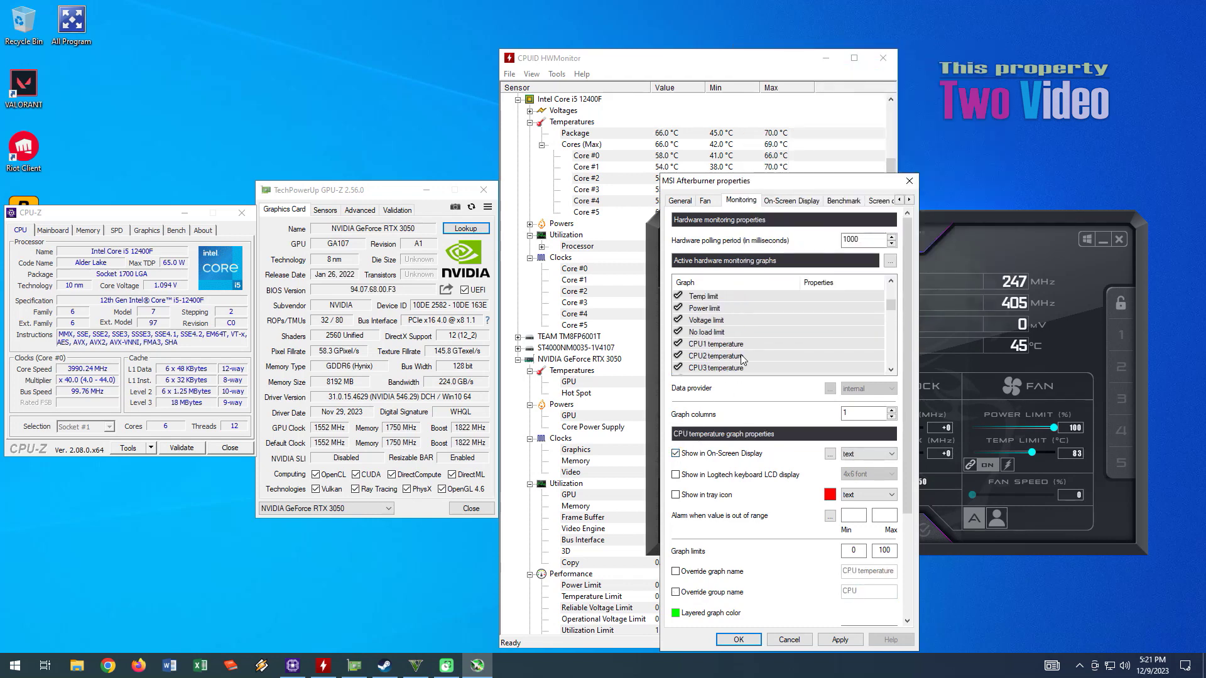
pyautogui.click(723, 333)
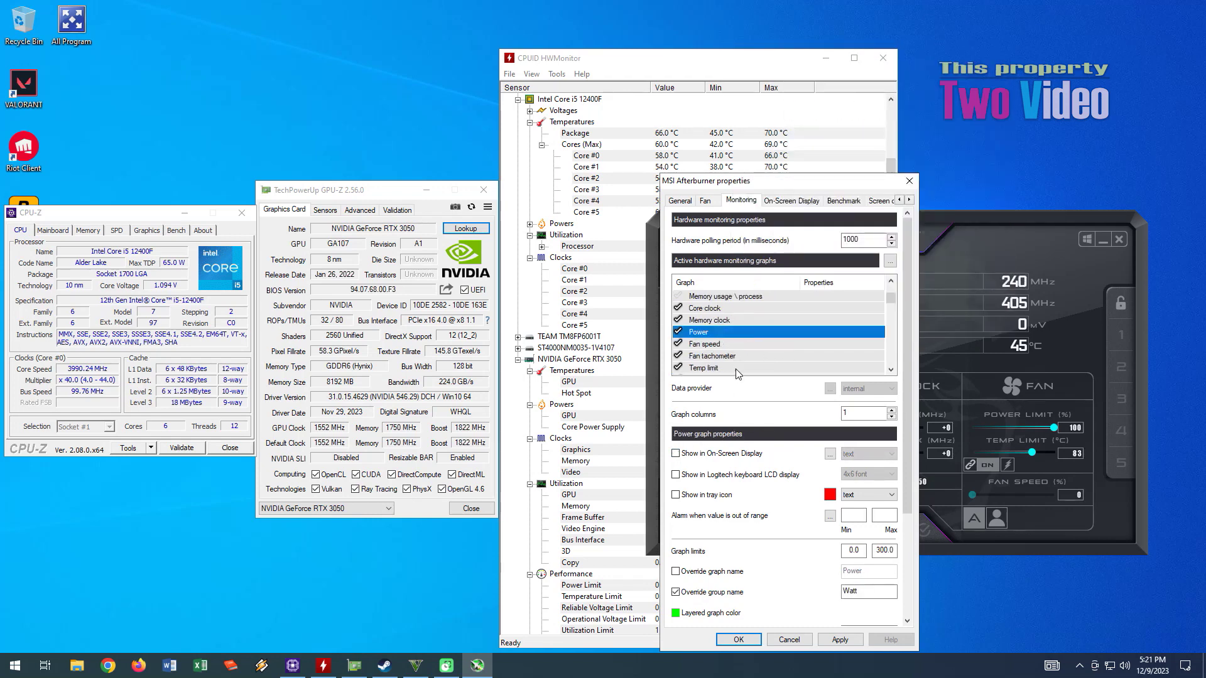
pyautogui.click(676, 453)
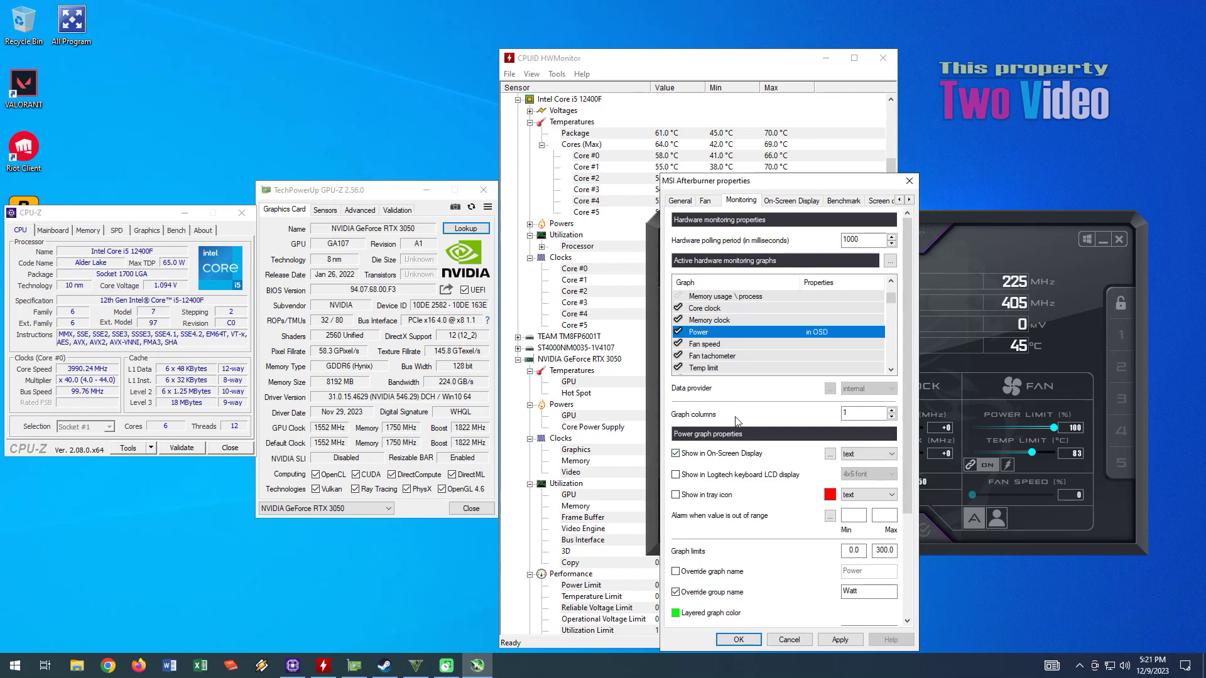
pyautogui.click(729, 344)
pyautogui.click(675, 454)
# Override the group name of the overall CPU temperature graph as TEMP.
pyautogui.scroll(-2, 762, 333)
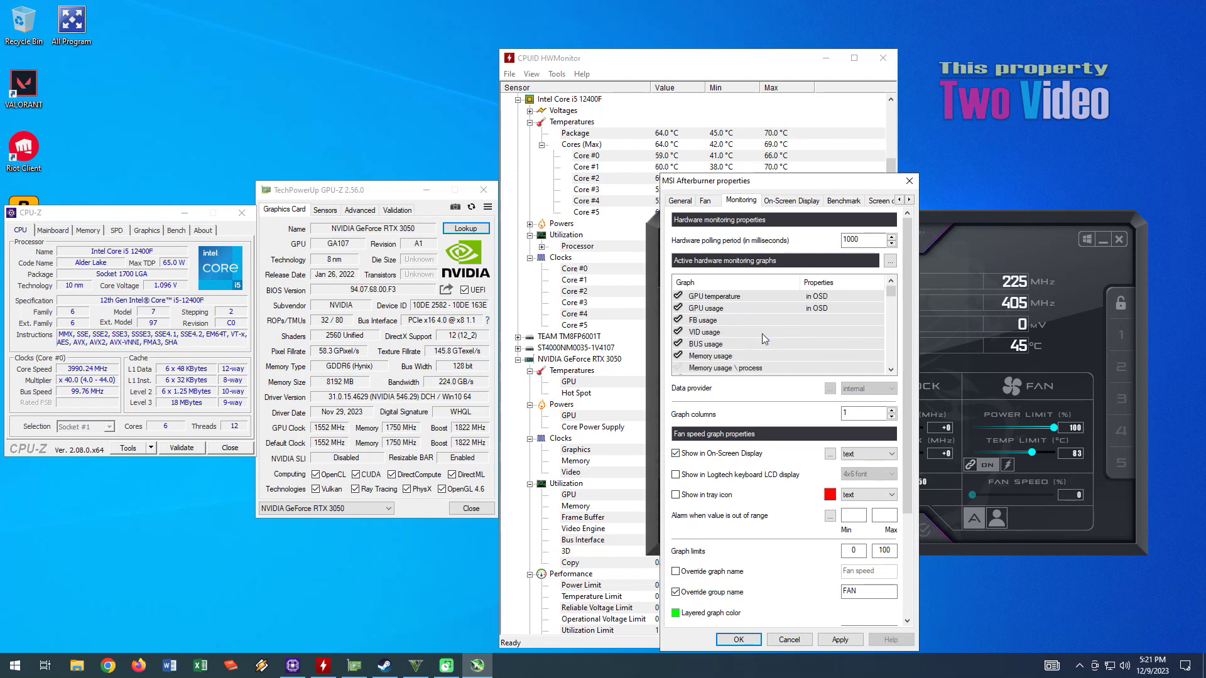
pyautogui.scroll(-4, 761, 353)
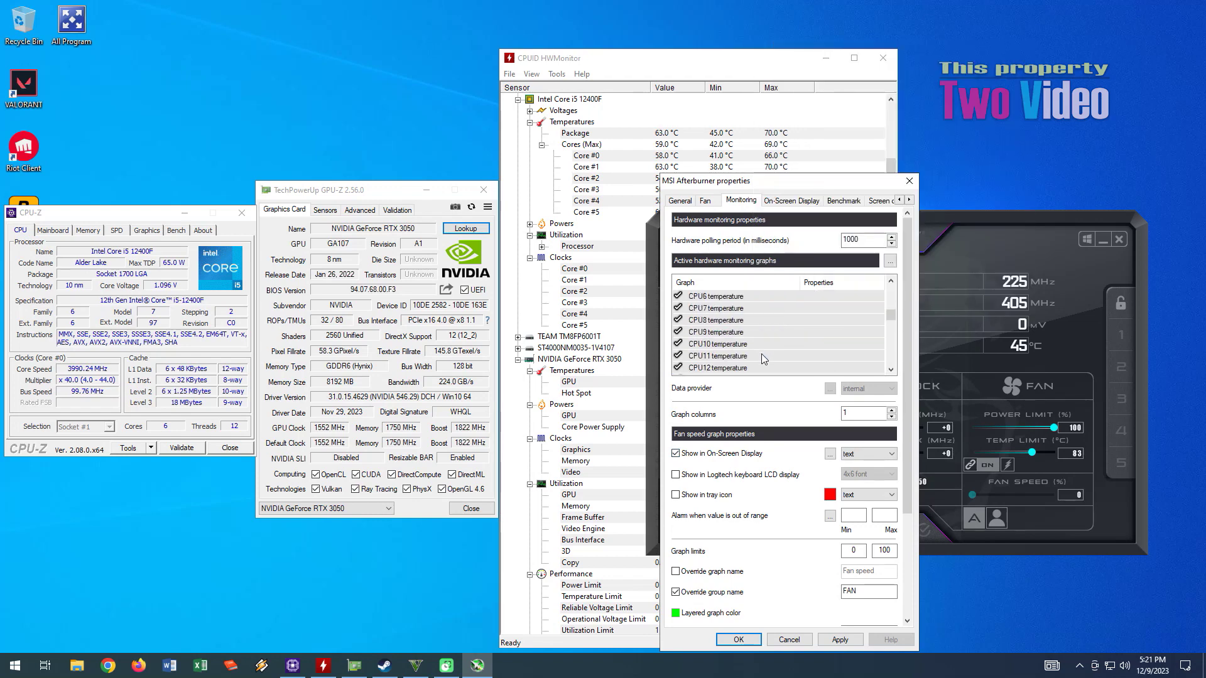
pyautogui.click(767, 343)
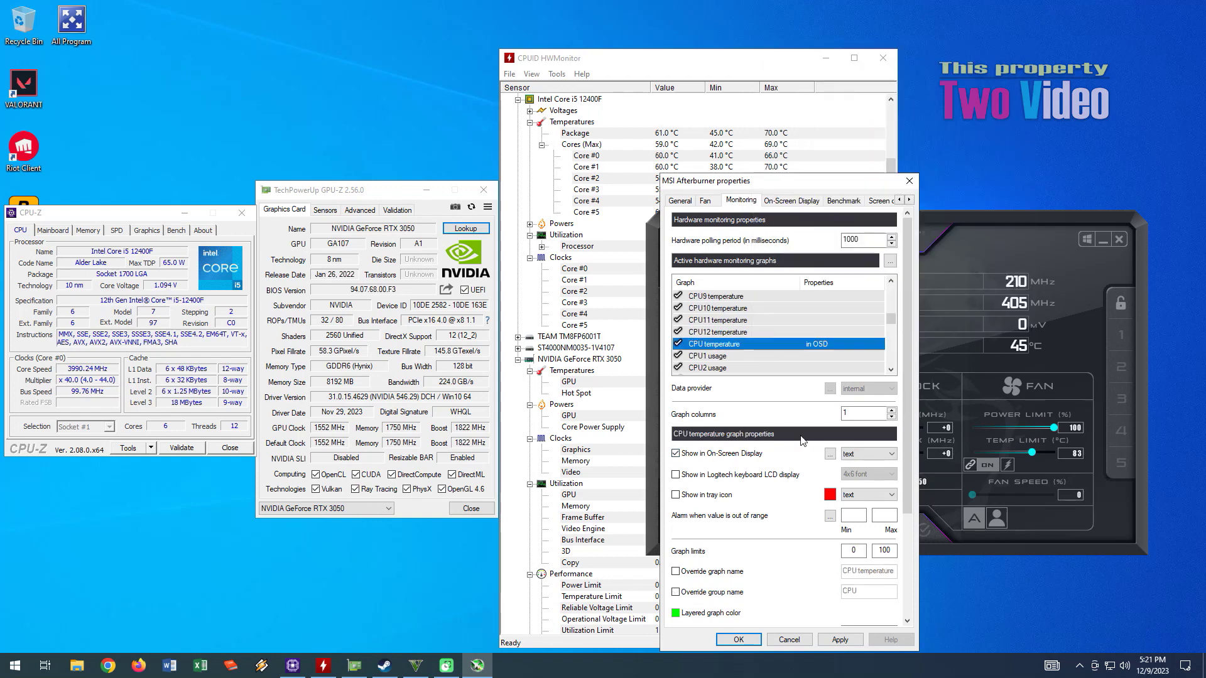
pyautogui.click(676, 593)
pyautogui.doubleClick(867, 590)
pyautogui.write('Temp')
pyautogui.write('T')
# Override the group name of the overall CPU usage graph as I5 12100F and show it in the On-Screen Display.
pyautogui.scroll(-1, 811, 344)
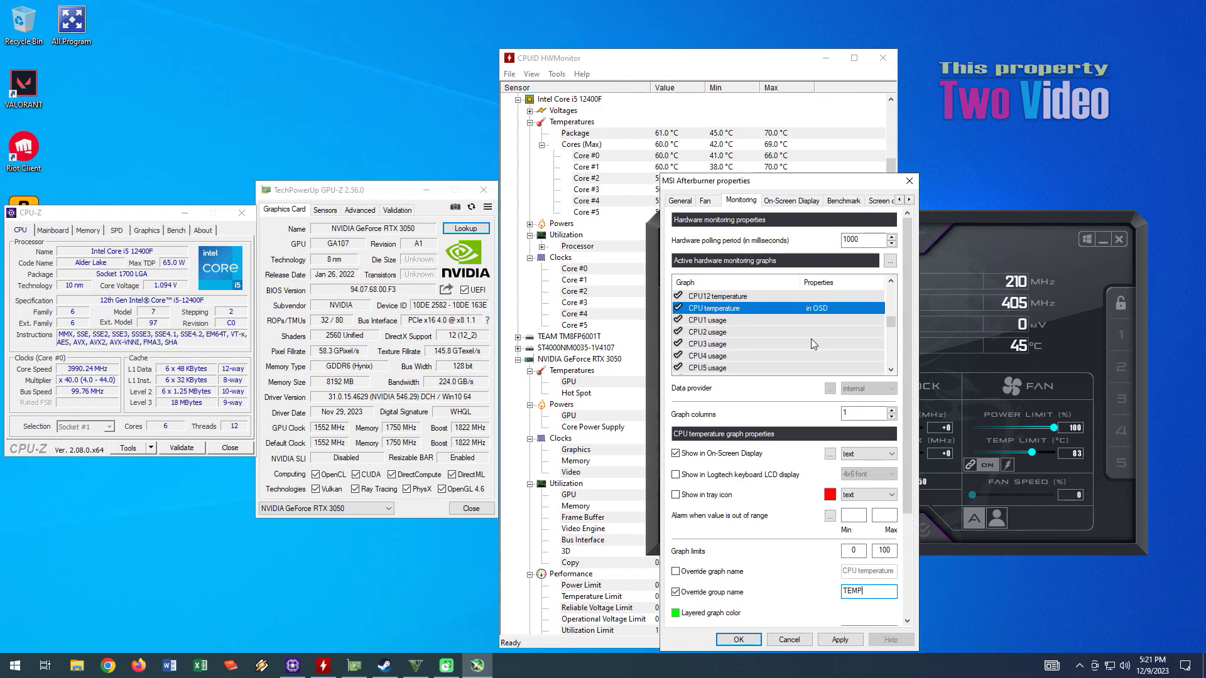
pyautogui.scroll(-3, 763, 353)
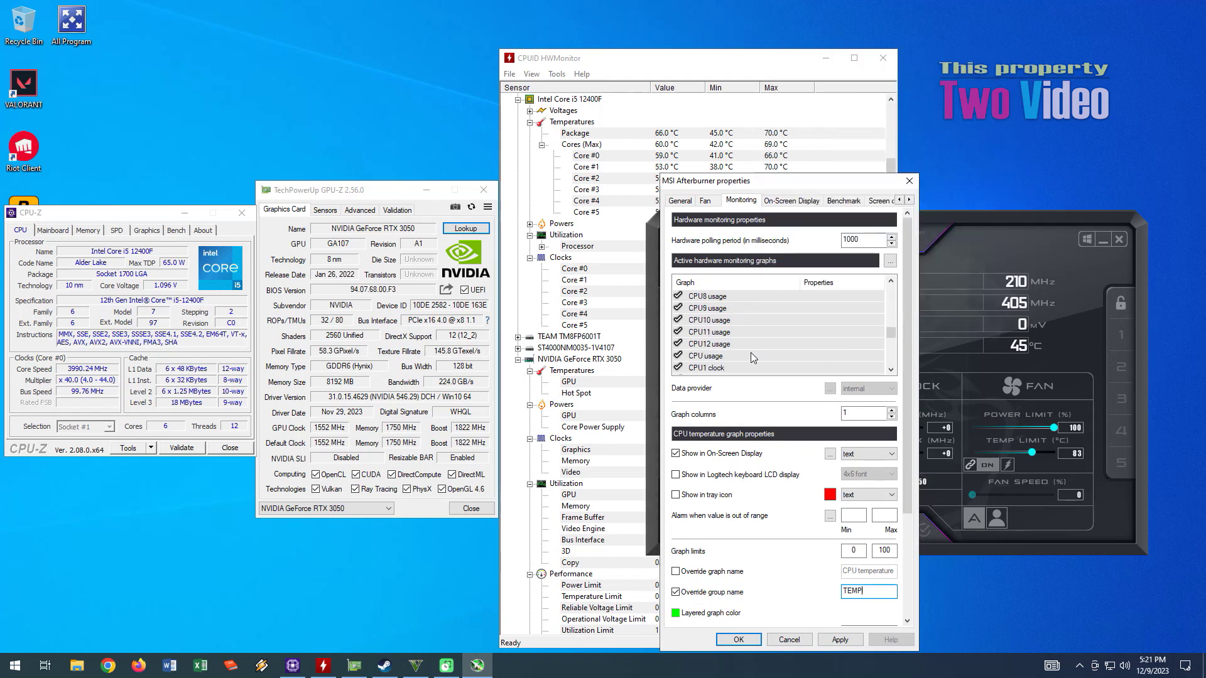
pyautogui.click(752, 356)
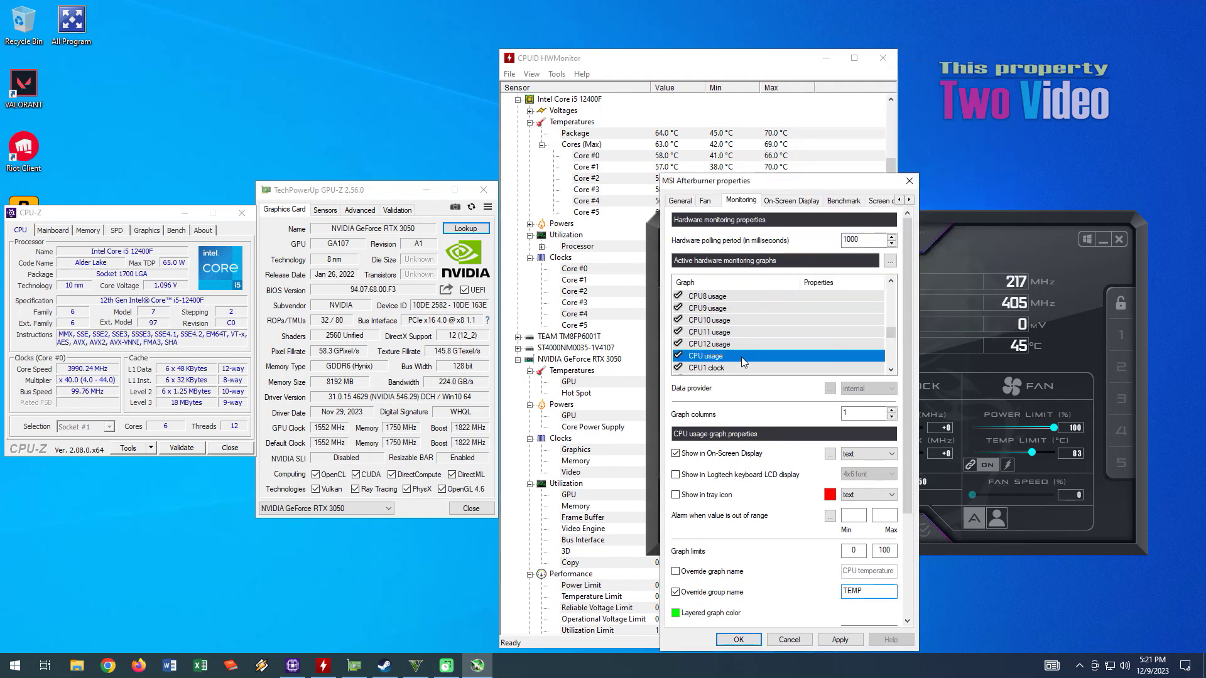
pyautogui.click(676, 592)
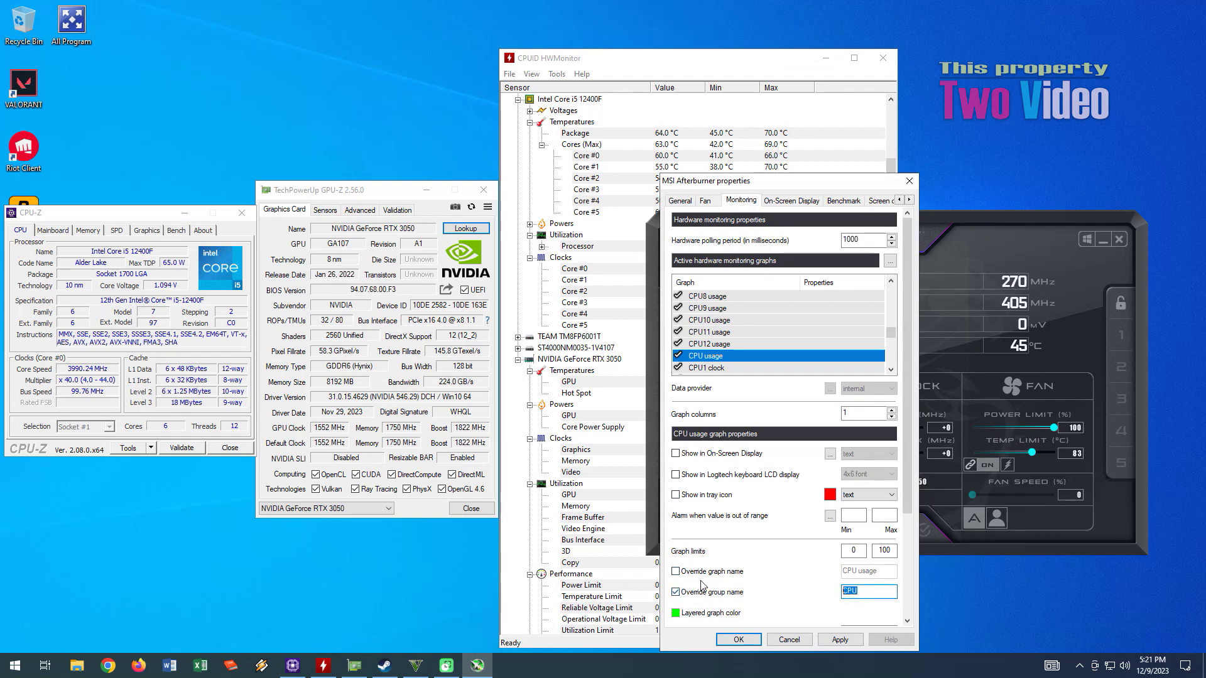
pyautogui.press('BackSpace')
pyautogui.write('I5 12100F')
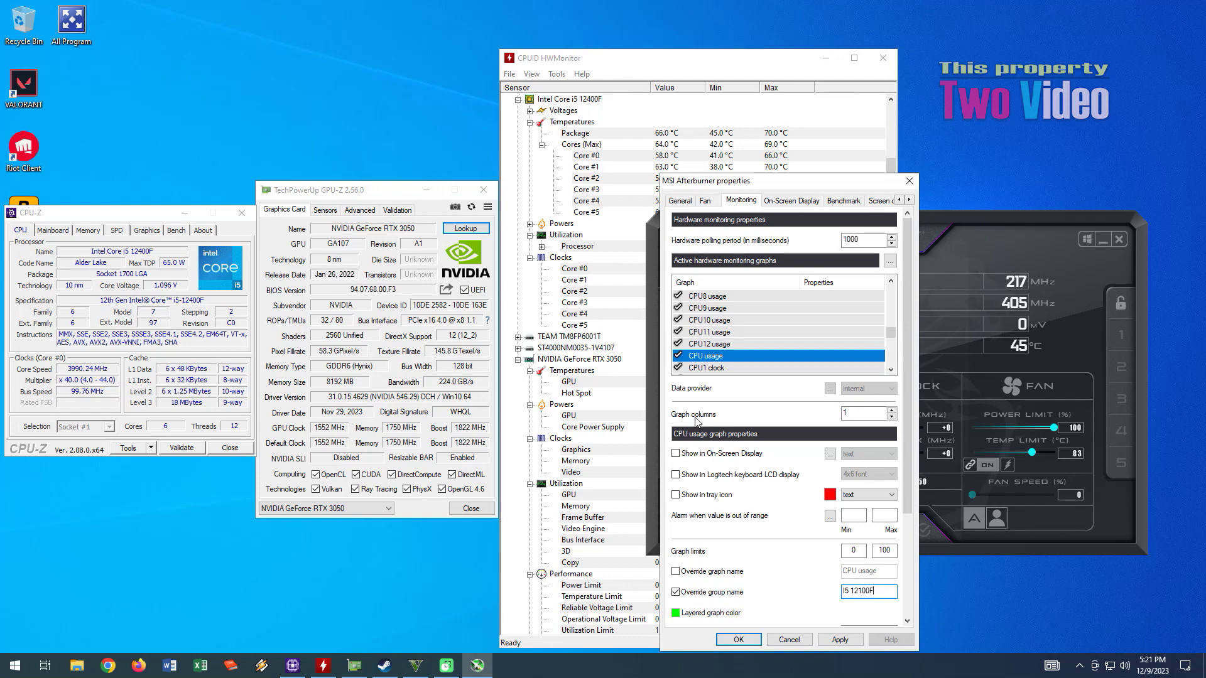
pyautogui.click(675, 453)
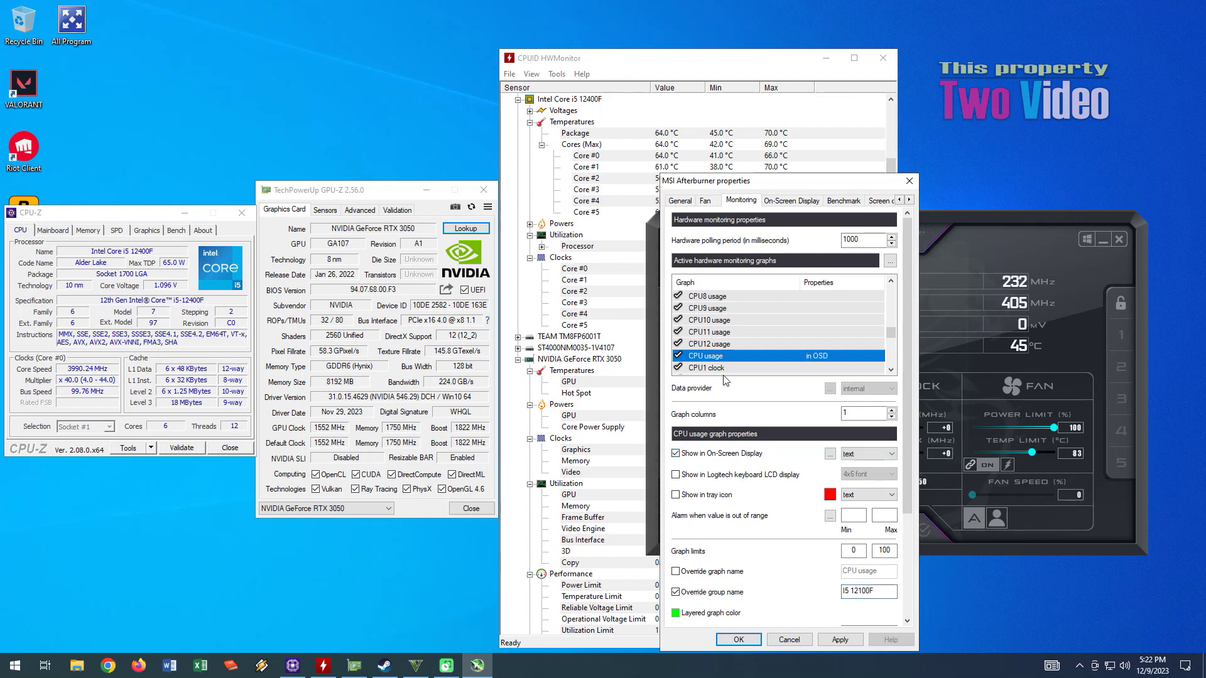
# Show the overall CPU clock graph in the On-Screen Display and override its group name as CPU Clock.
pyautogui.scroll(2, 731, 366)
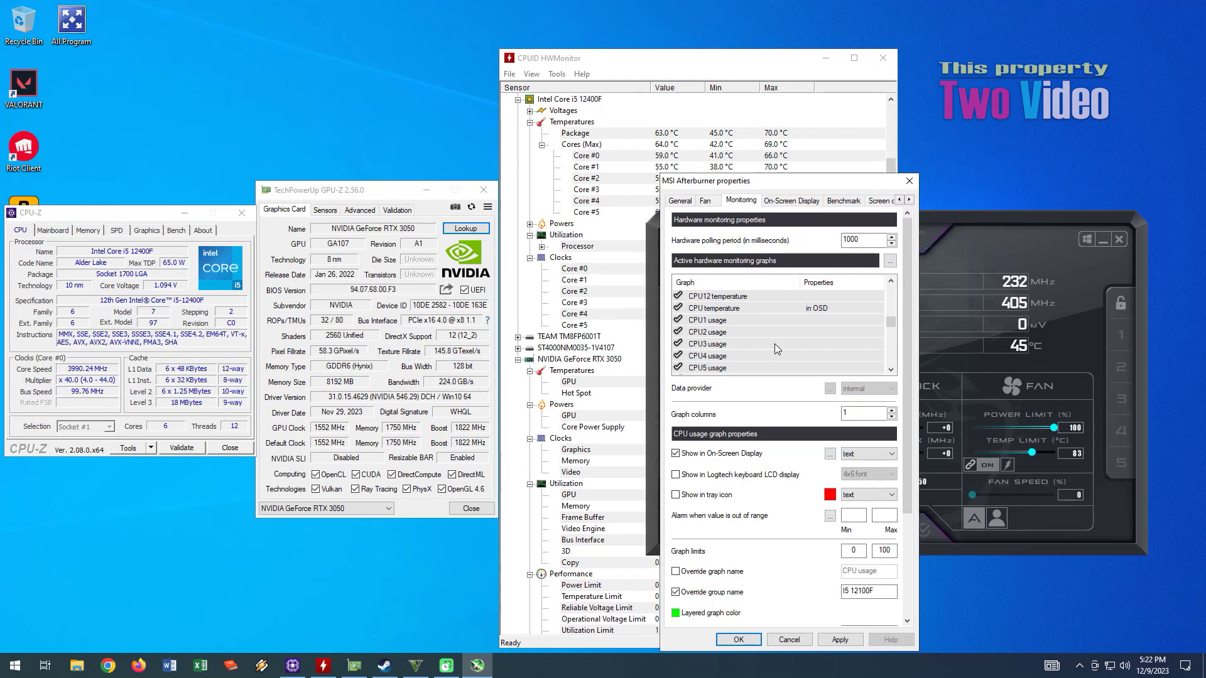
pyautogui.moveTo(775, 345)
pyautogui.scroll(-3, 774, 344)
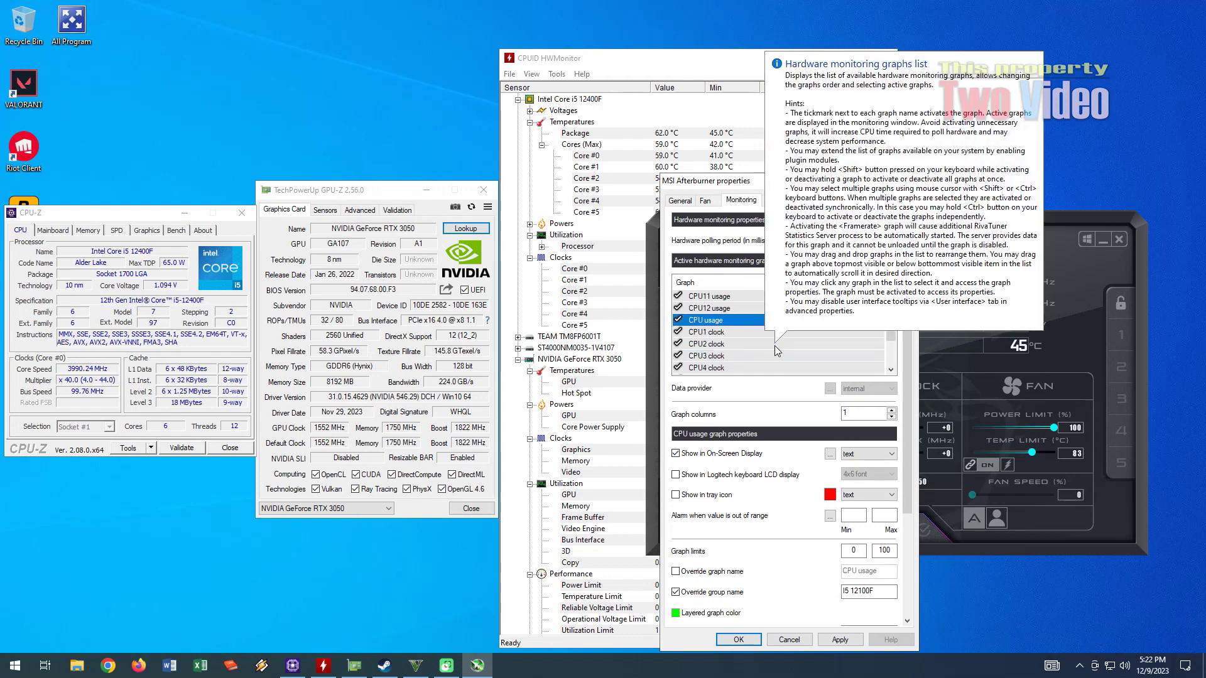
pyautogui.scroll(-3, 774, 347)
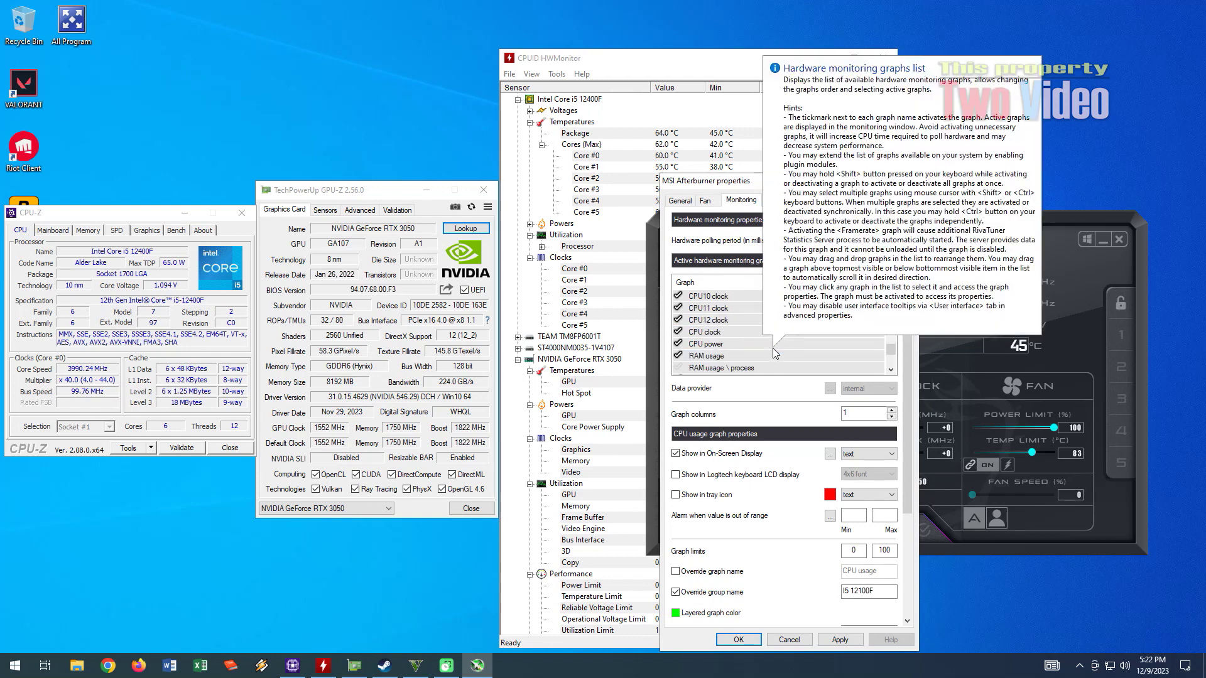
pyautogui.click(735, 333)
pyautogui.click(676, 454)
pyautogui.click(677, 593)
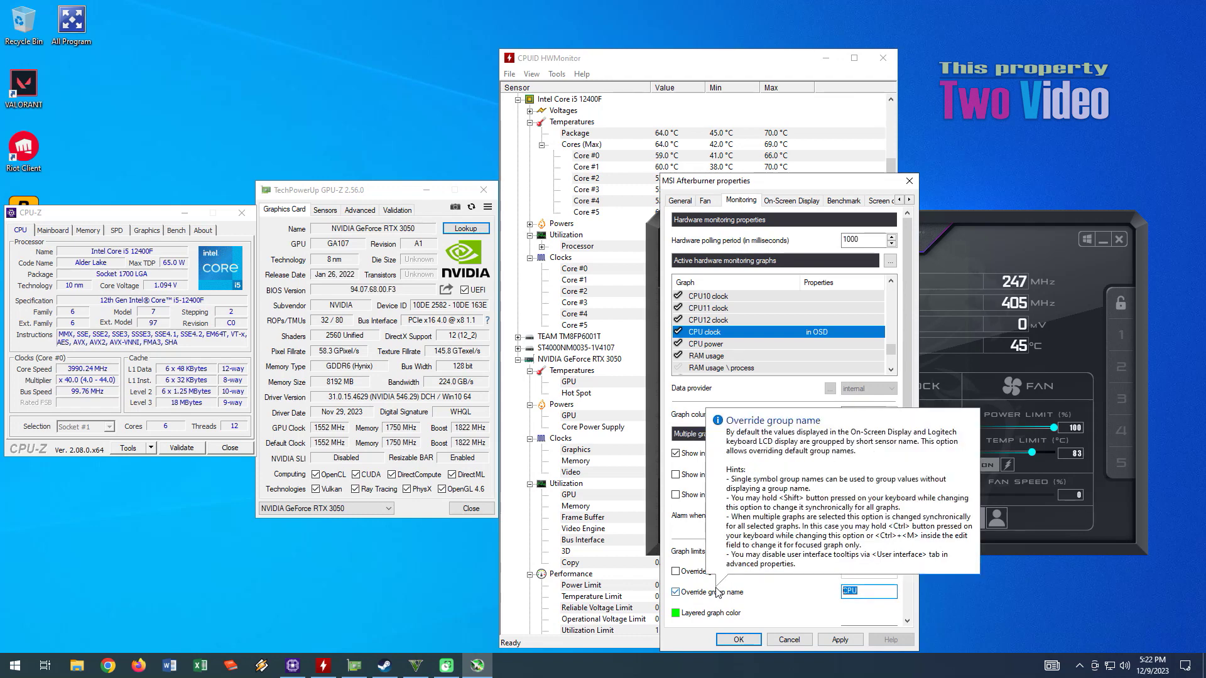
pyautogui.write('CPU Clock')
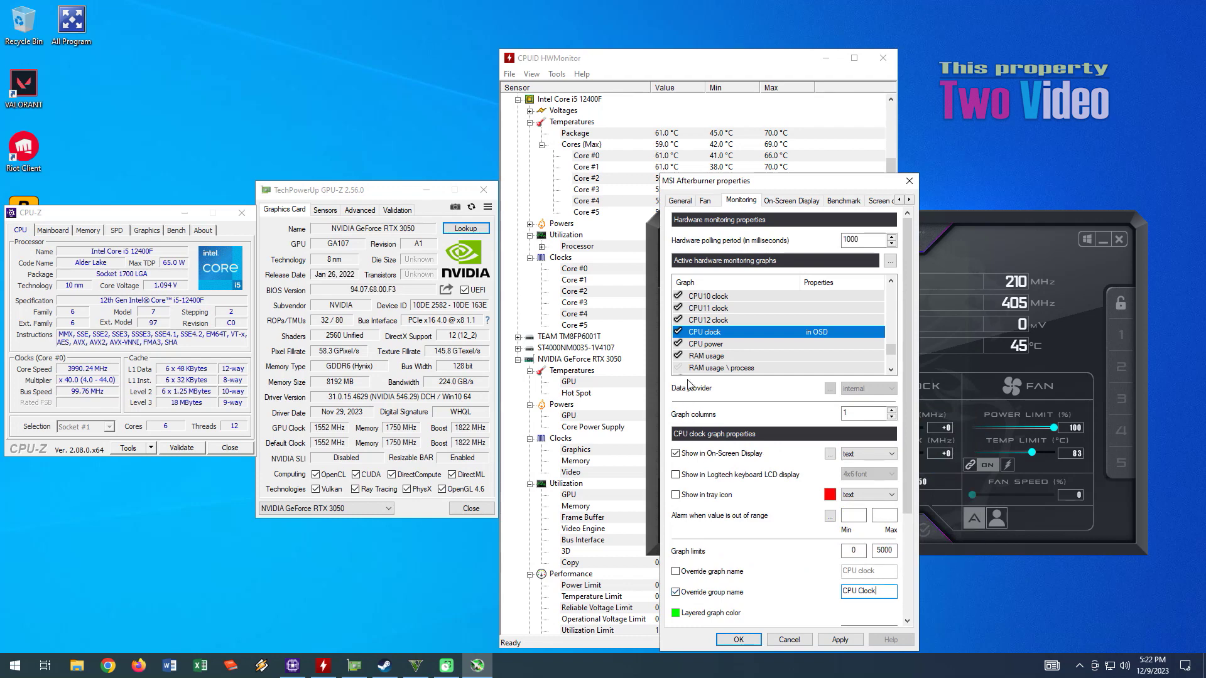
# Show the CPU power graph in the On-Screen Display and override its group name as CPU Watt.
pyautogui.click(710, 344)
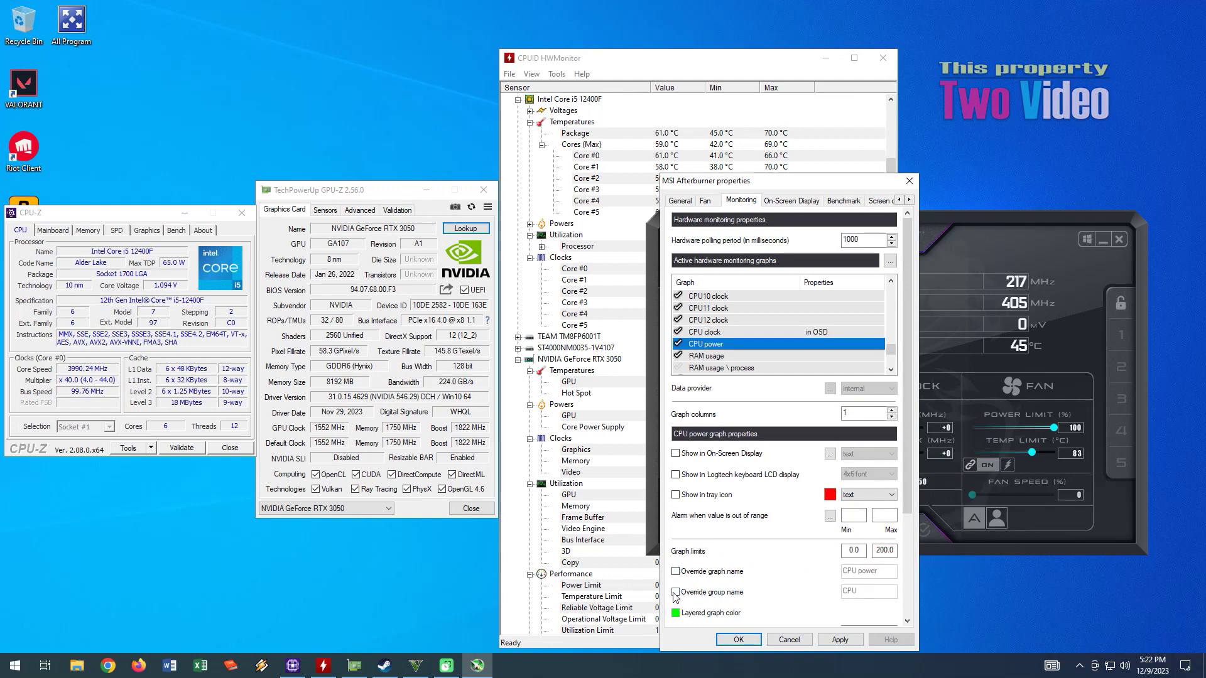
pyautogui.click(676, 453)
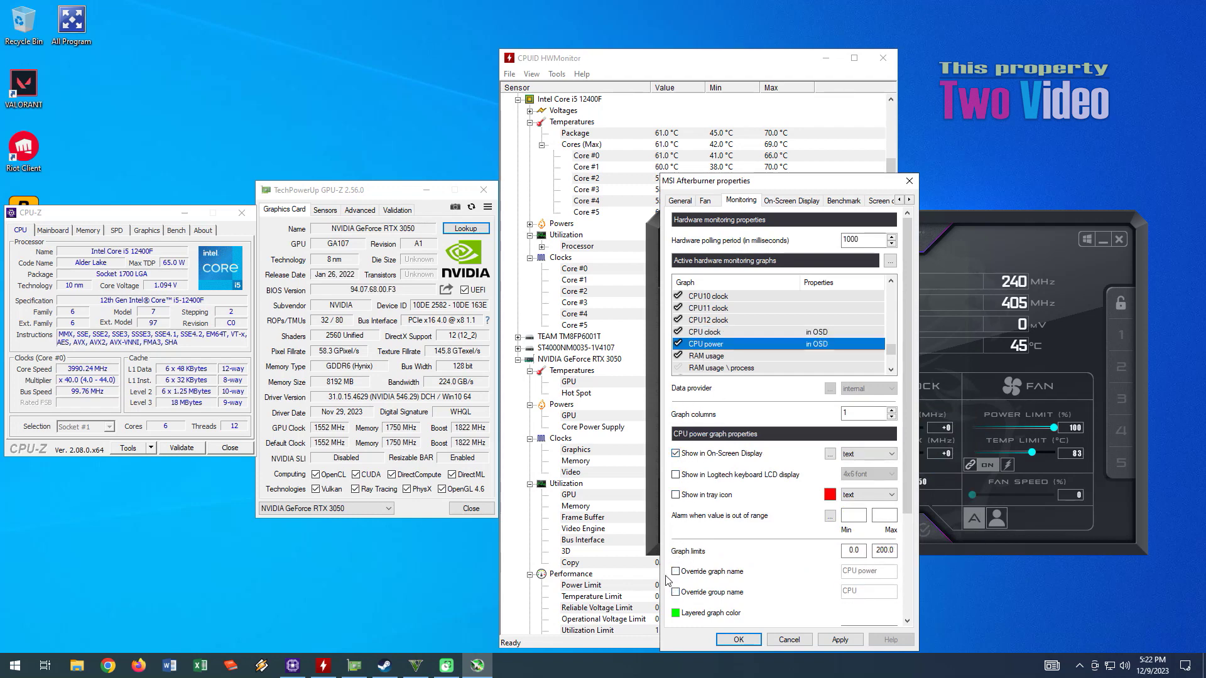
pyautogui.click(676, 592)
pyautogui.press('Tab')
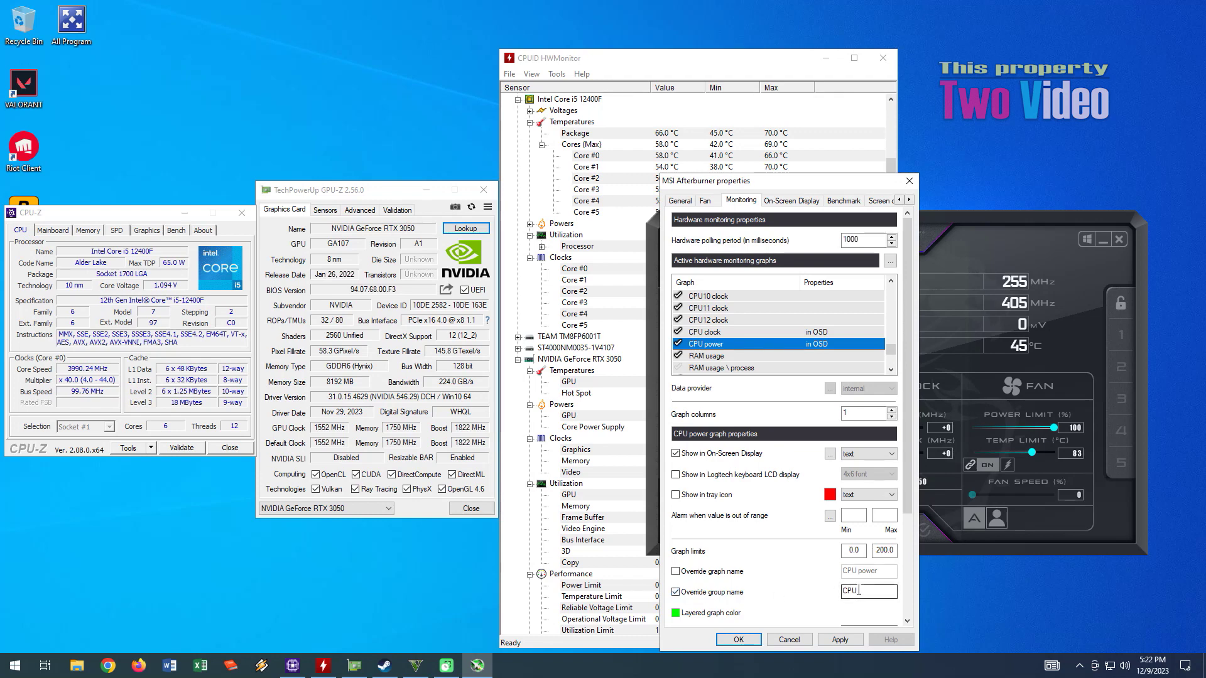
pyautogui.write('Watt')
# Show the RAM usage graph in the On-Screen Display and enable its group name override with the name RAM.
pyautogui.click(745, 353)
pyautogui.click(677, 454)
pyautogui.click(677, 592)
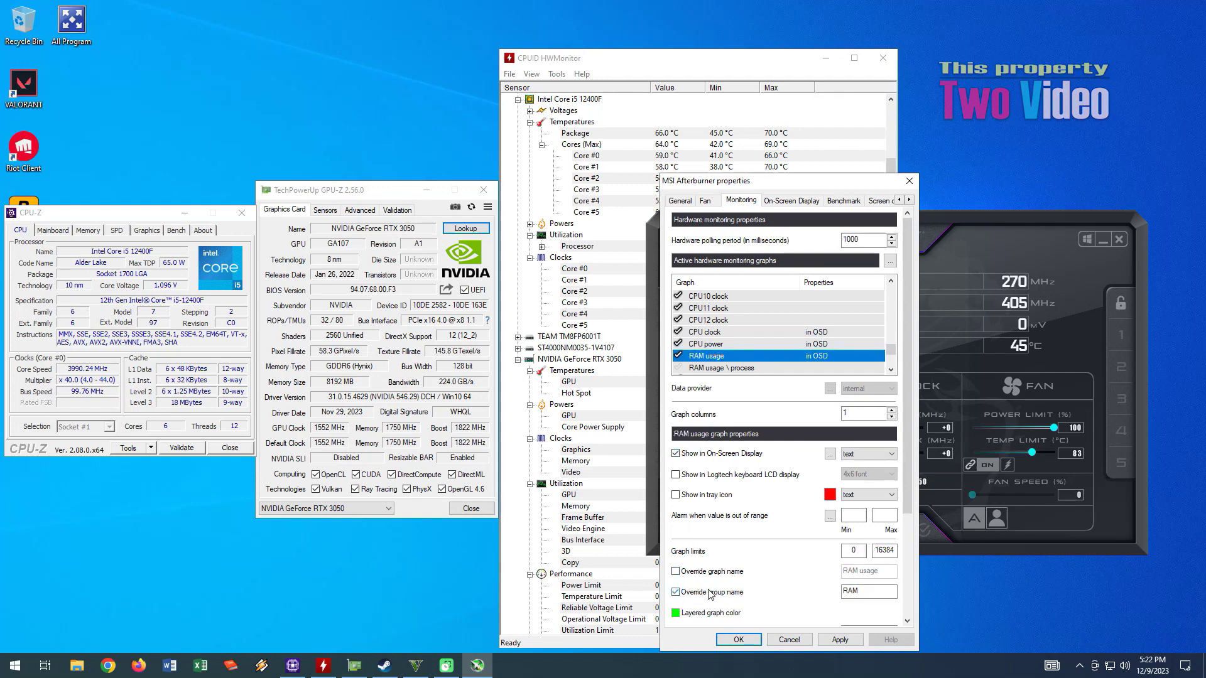
# Activate the Framerate graph, show it in the On-Screen Display and override its group name as FPS.
pyautogui.scroll(-2, 791, 356)
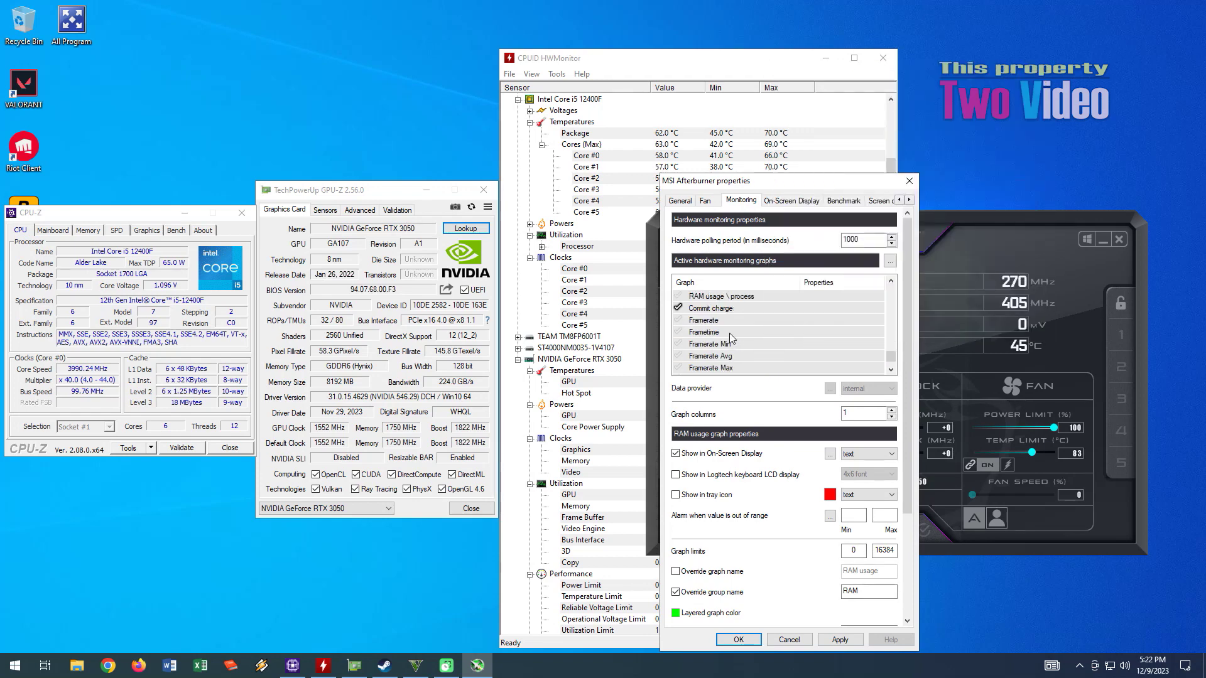
pyautogui.click(683, 321)
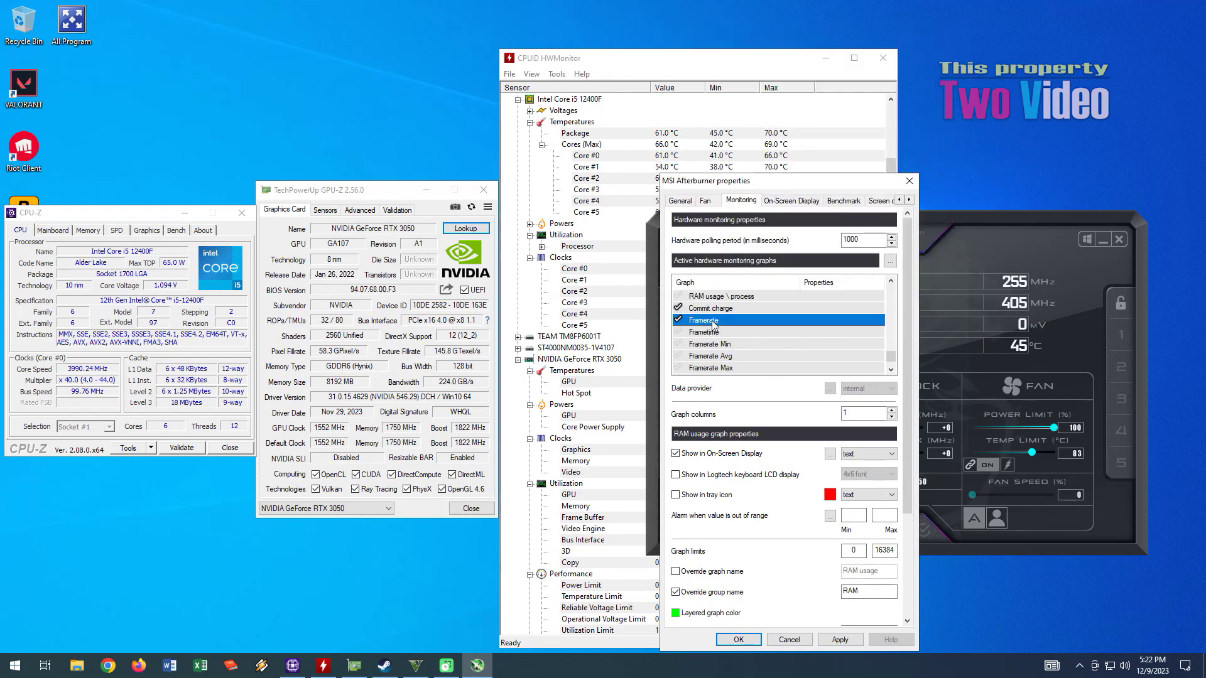
pyautogui.click(676, 454)
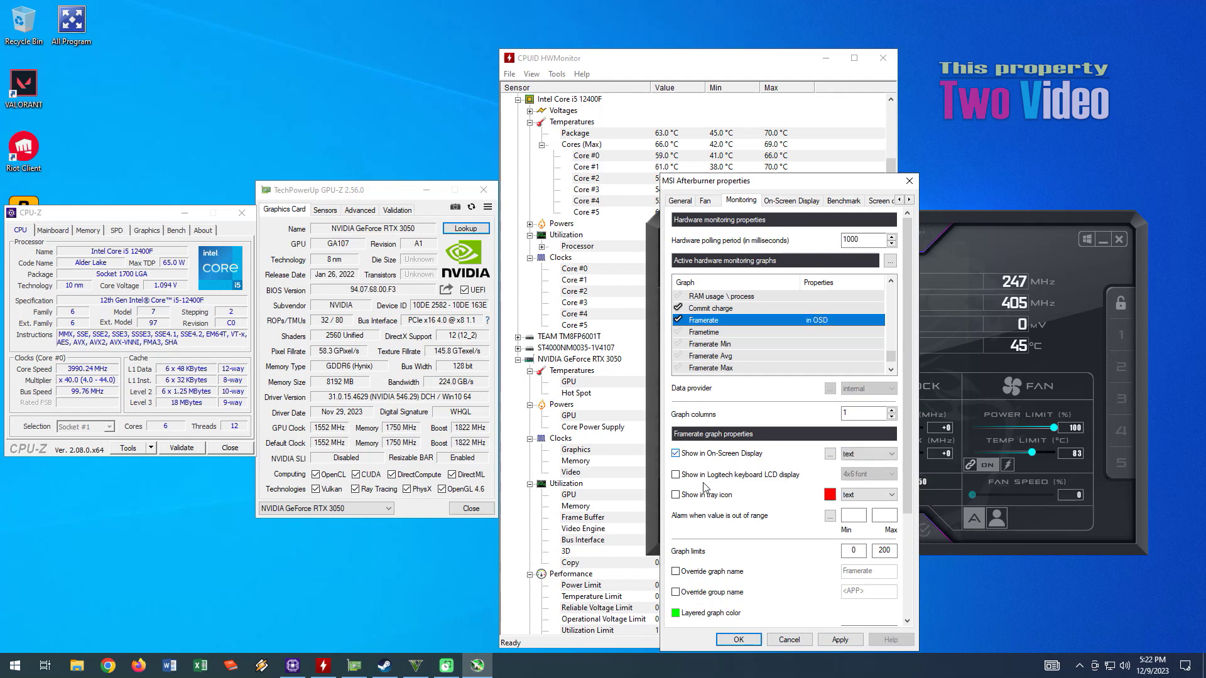
pyautogui.click(676, 592)
pyautogui.click(853, 591)
pyautogui.doubleClick(853, 591)
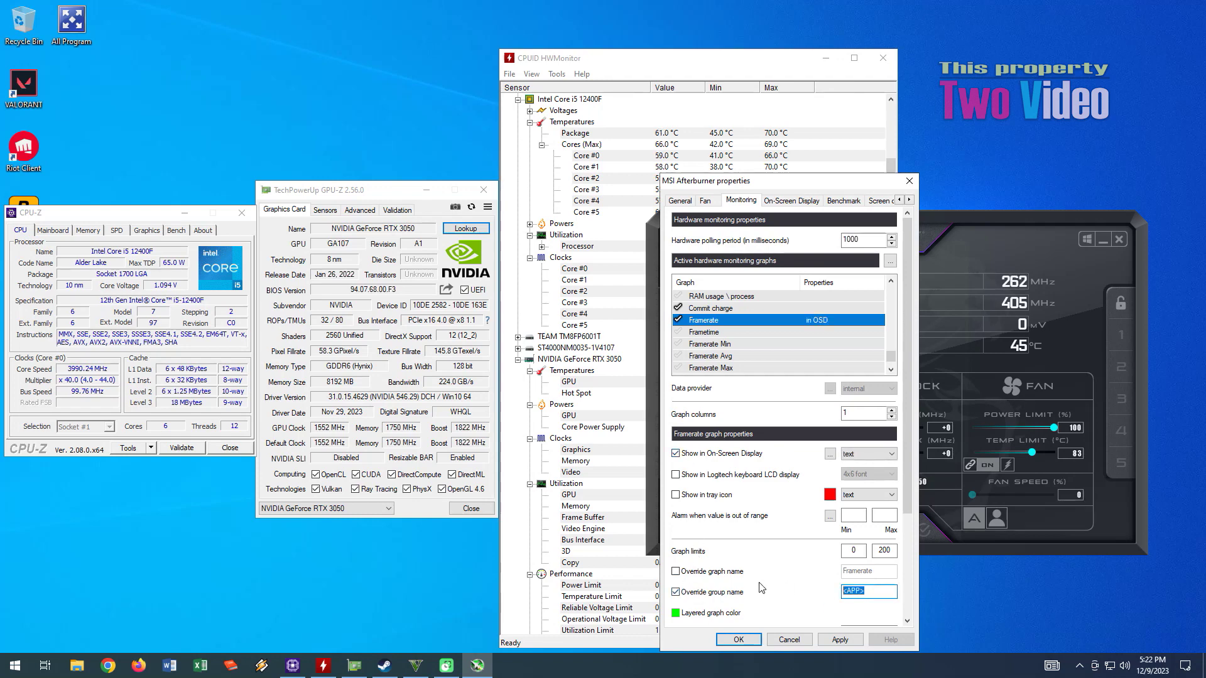
pyautogui.write('FPS')
# Activate the Framerate Min graph, show it in the On-Screen Display and override its group name as FPS Min.
pyautogui.click(700, 345)
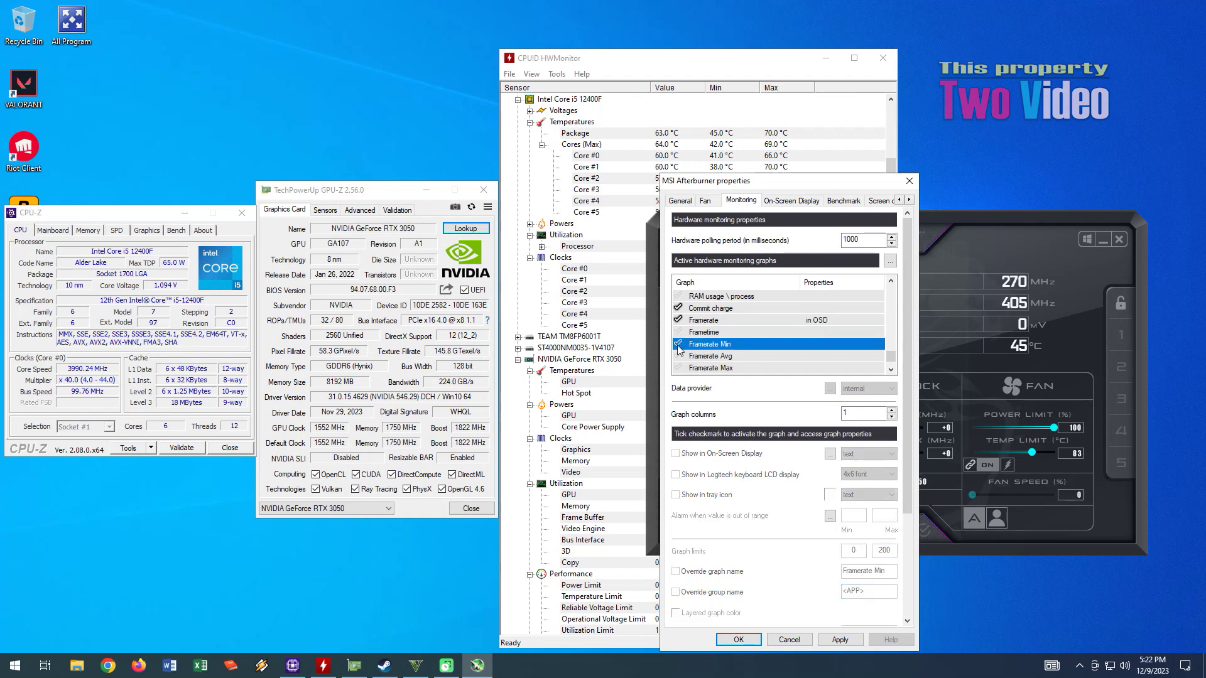
pyautogui.click(676, 454)
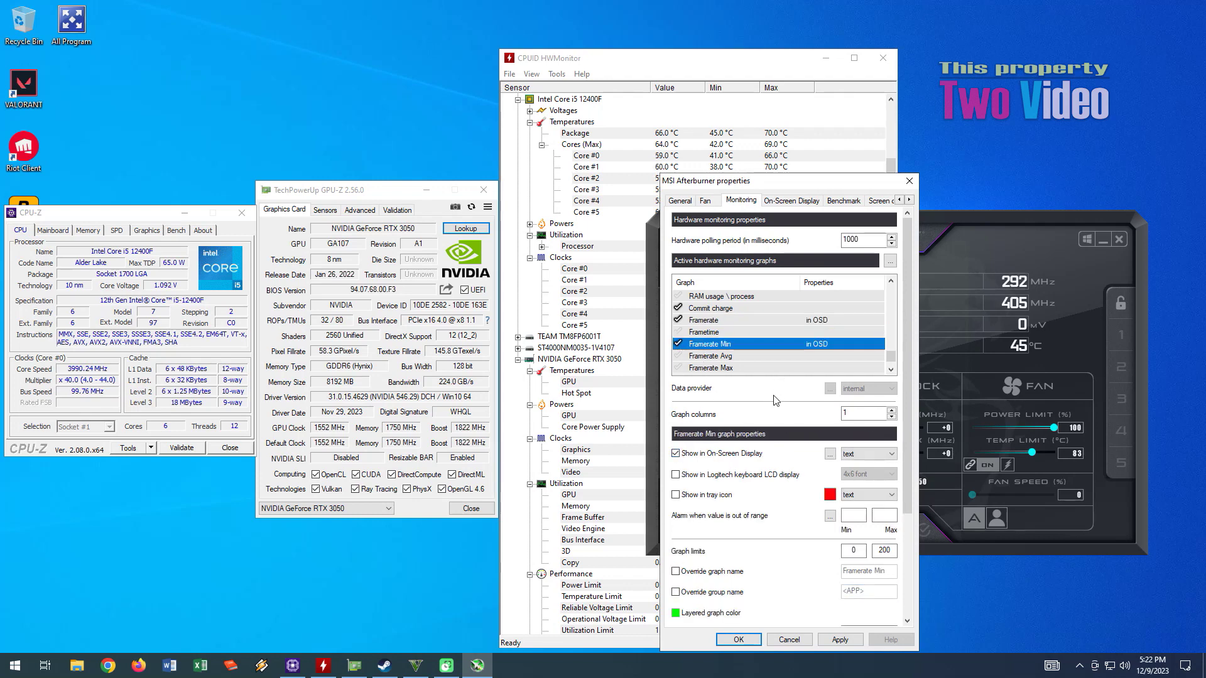
pyautogui.click(676, 592)
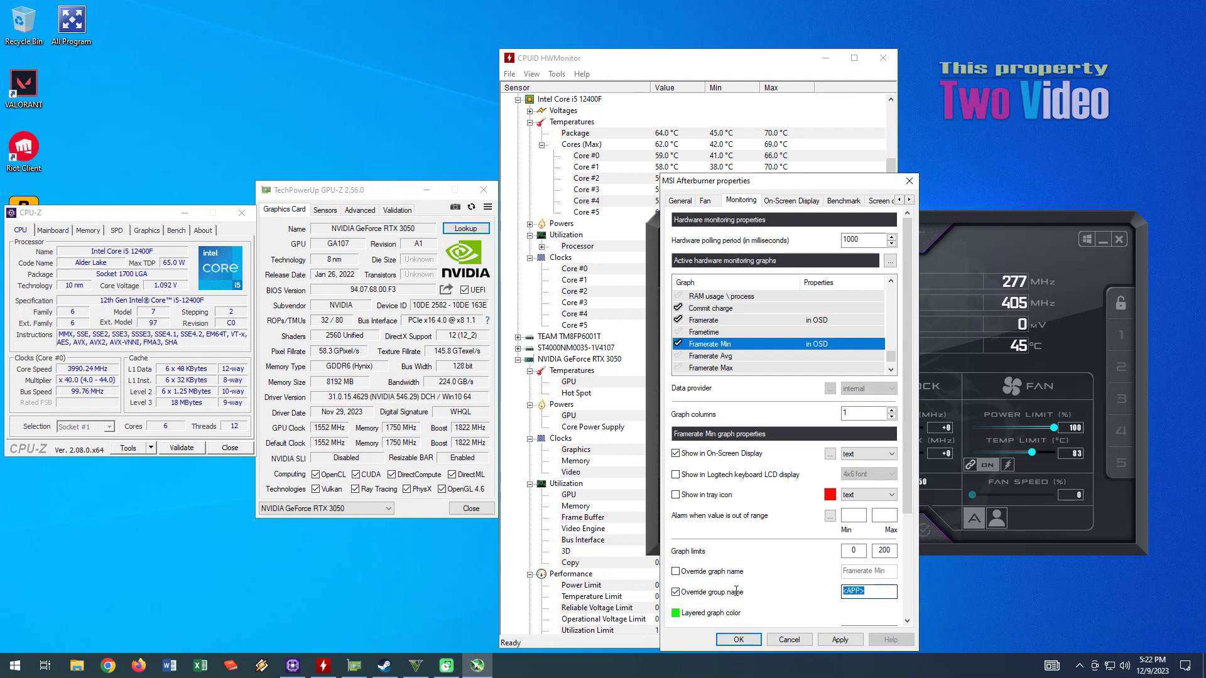
pyautogui.write('FPS Min')
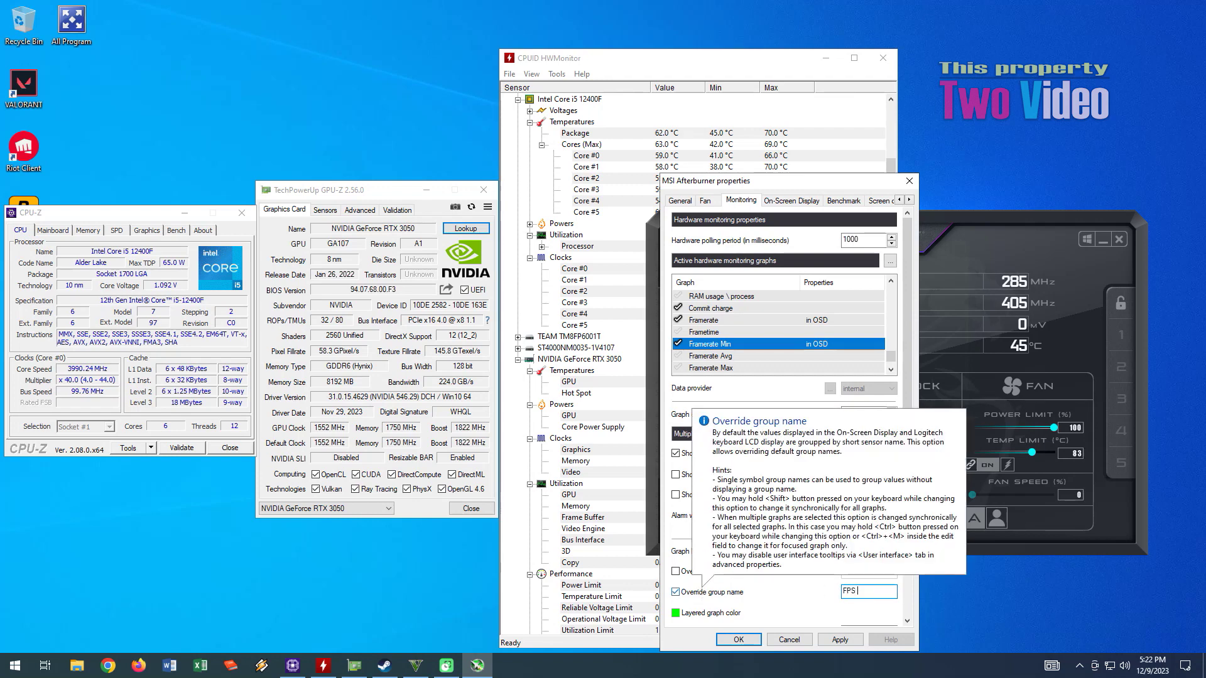
# Activate the Framerate Avg graph, override its group name as FPS AVG and show it in the On-Screen Display.
pyautogui.click(679, 356)
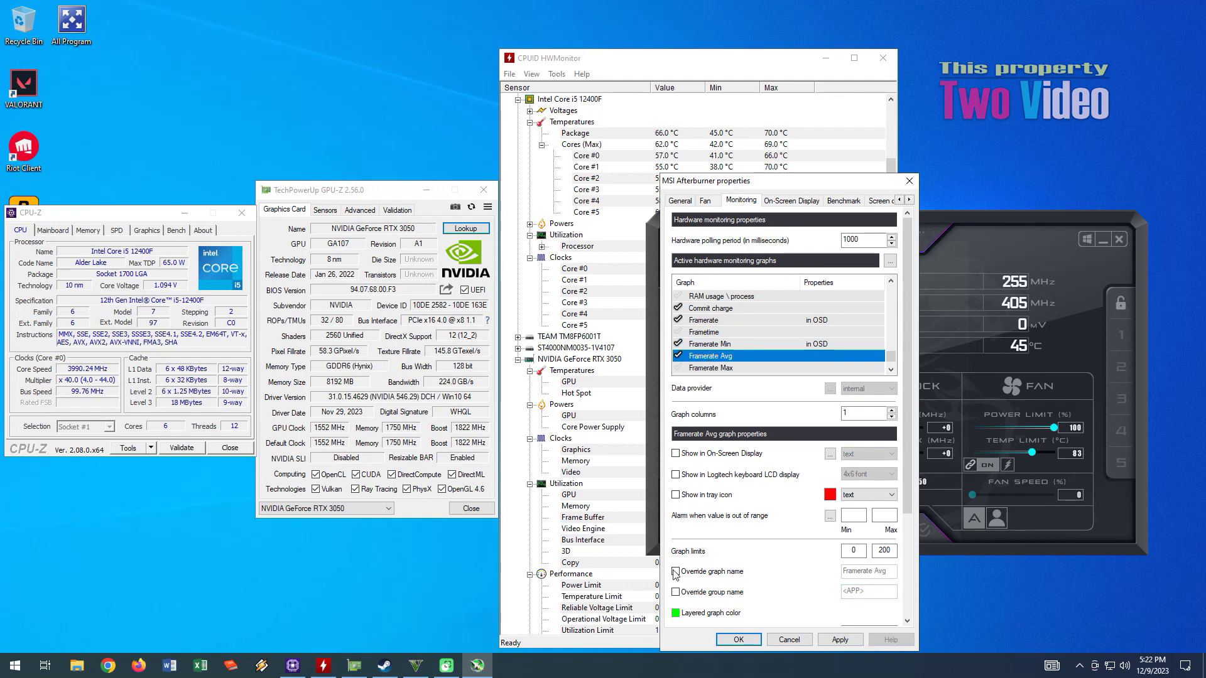
pyautogui.click(677, 592)
pyautogui.doubleClick(872, 596)
pyautogui.write('FPS AV')
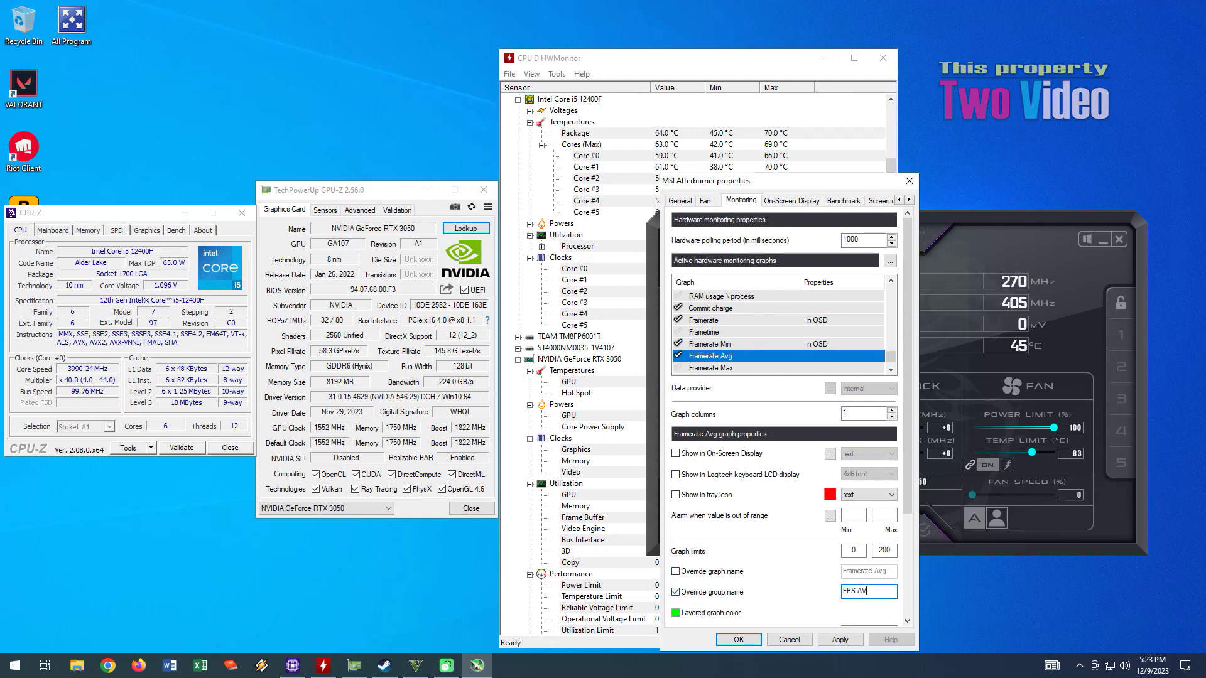
pyautogui.write('G')
pyautogui.click(714, 370)
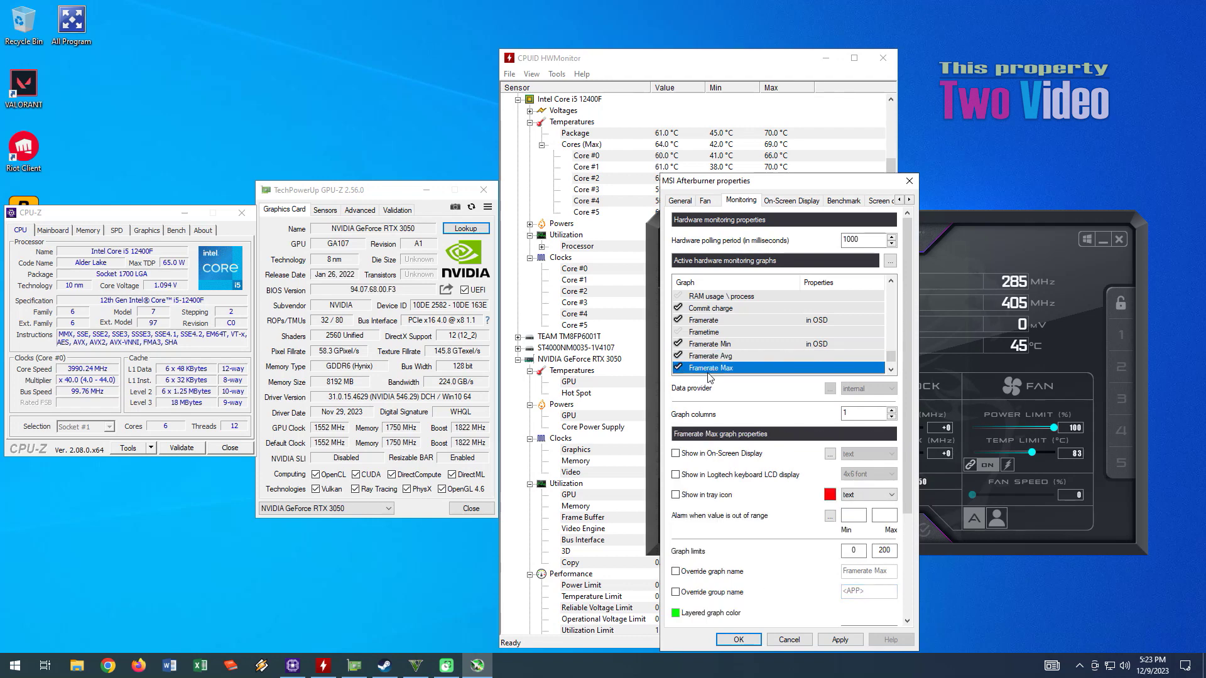
pyautogui.click(727, 356)
pyautogui.click(676, 454)
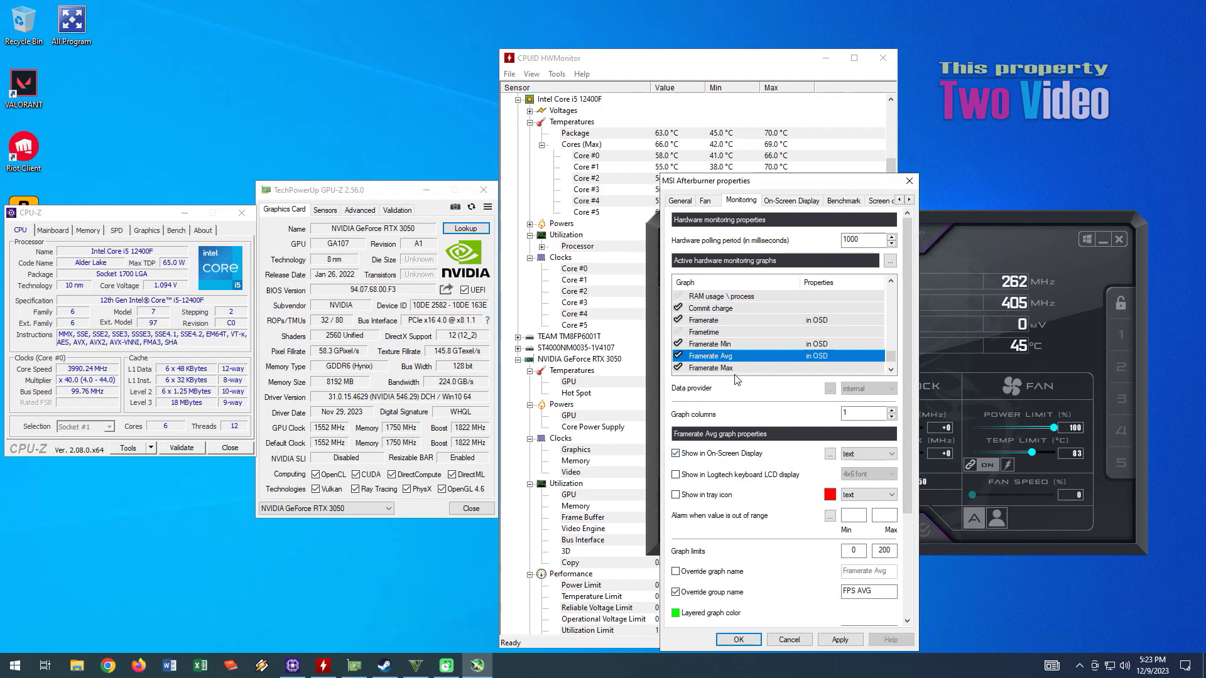
# Show the Framerate Max graph in the On-Screen Display and override its group name as FPS Max.
pyautogui.click(738, 370)
pyautogui.click(676, 454)
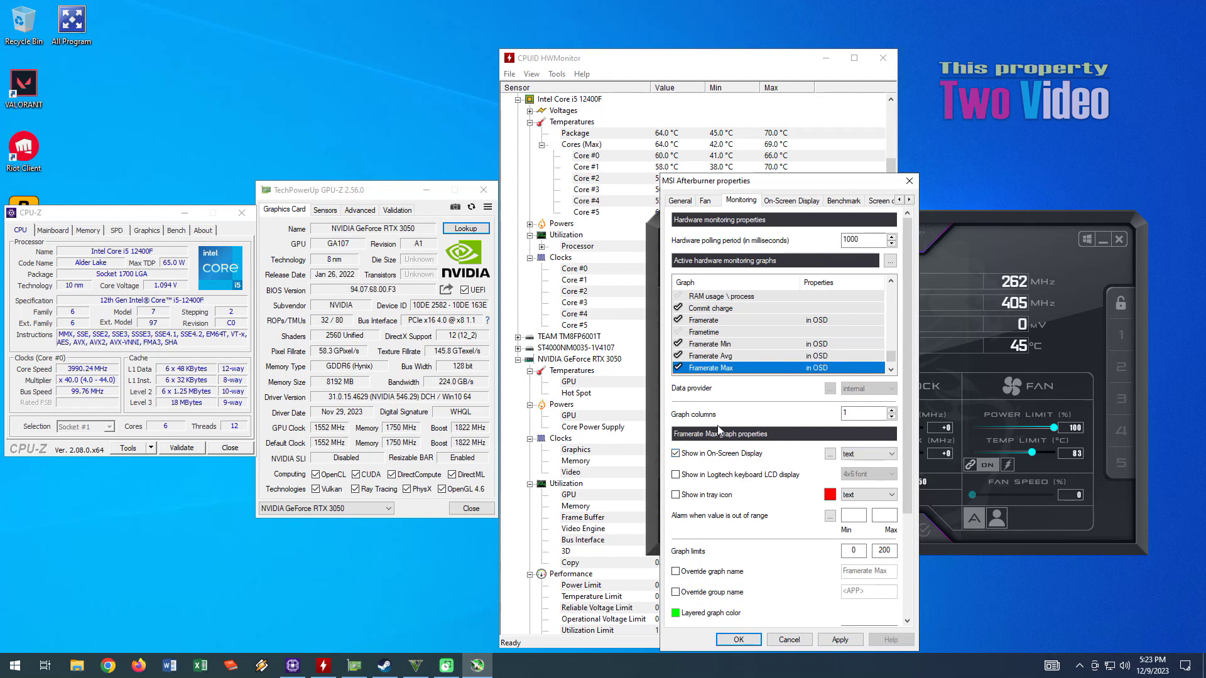
pyautogui.click(676, 592)
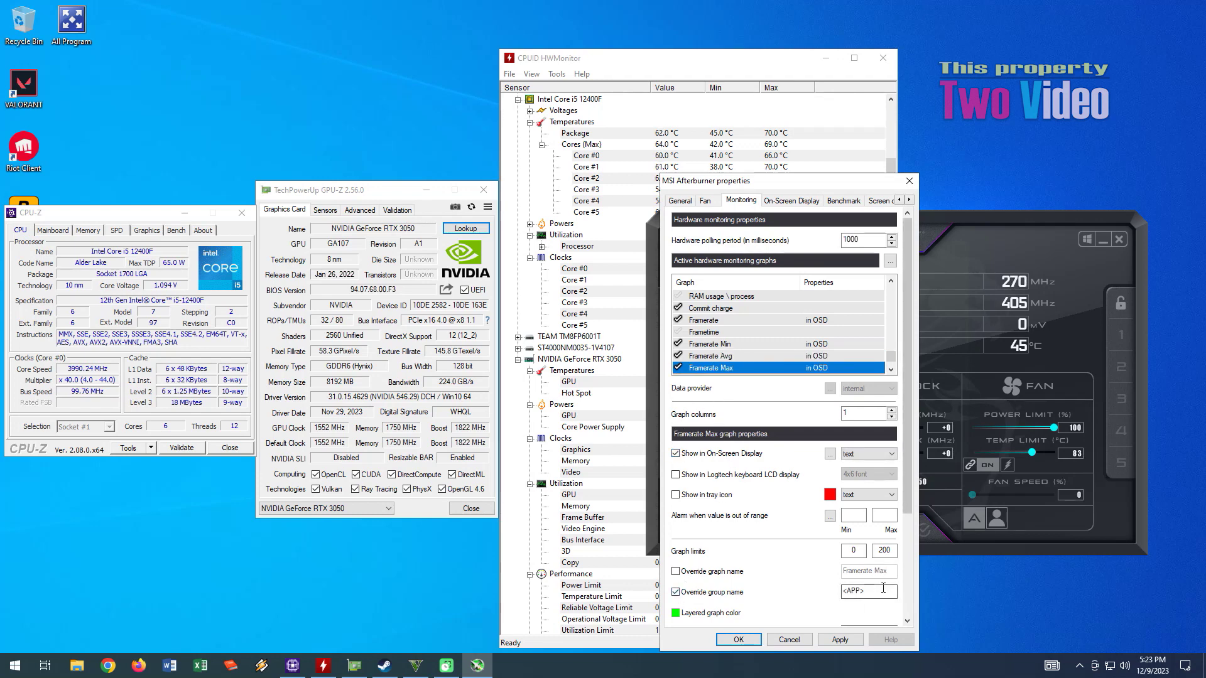
pyautogui.write('FPS ')
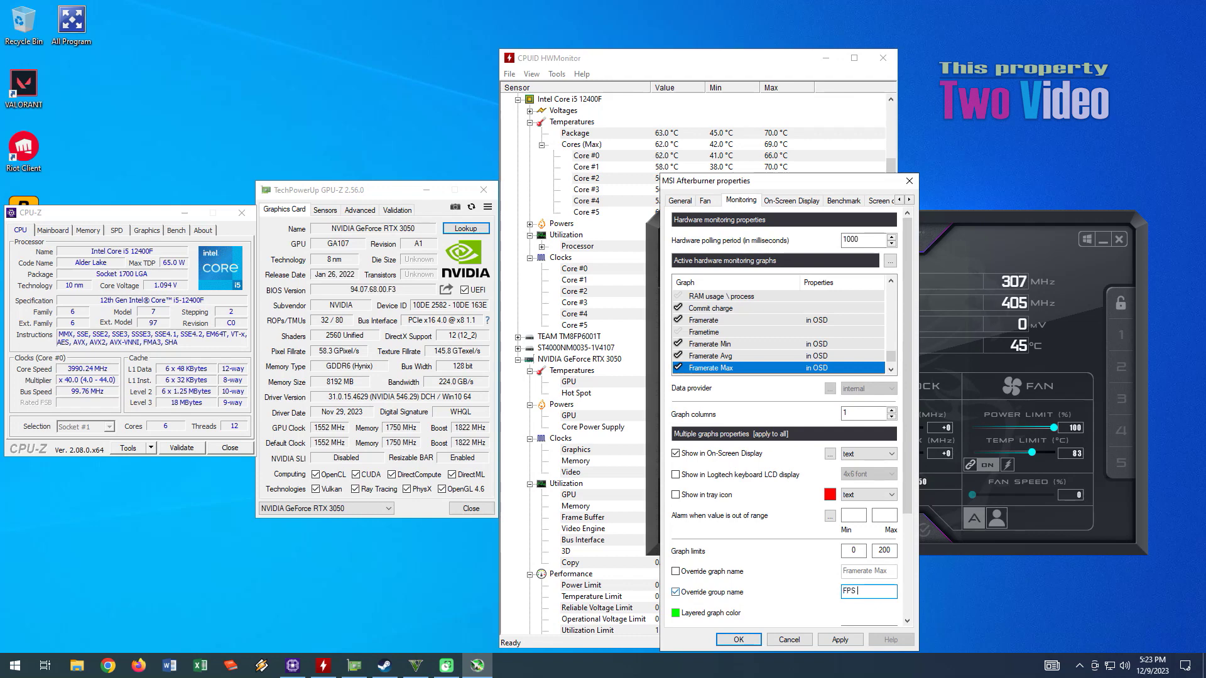
pyautogui.write('Max')
# Activate the Framerate 1% Low graph, show it in the On-Screen Display and override its group name as FPS 1% Low.
pyautogui.scroll(-1, 885, 347)
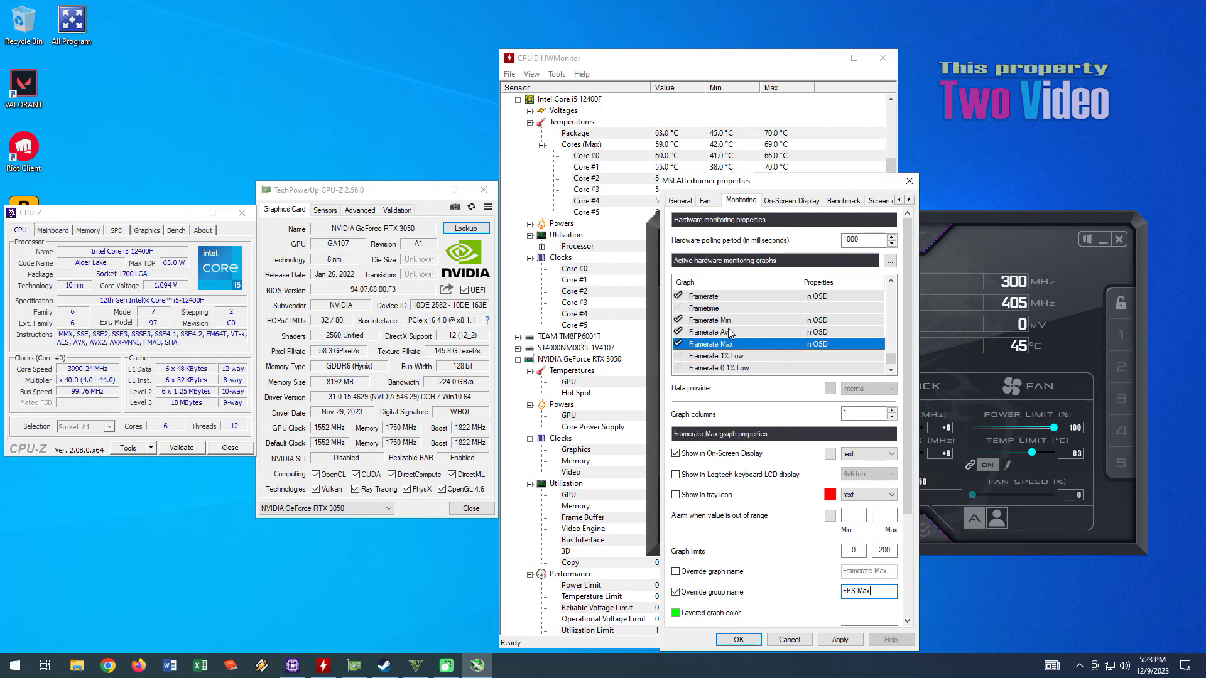
pyautogui.click(677, 357)
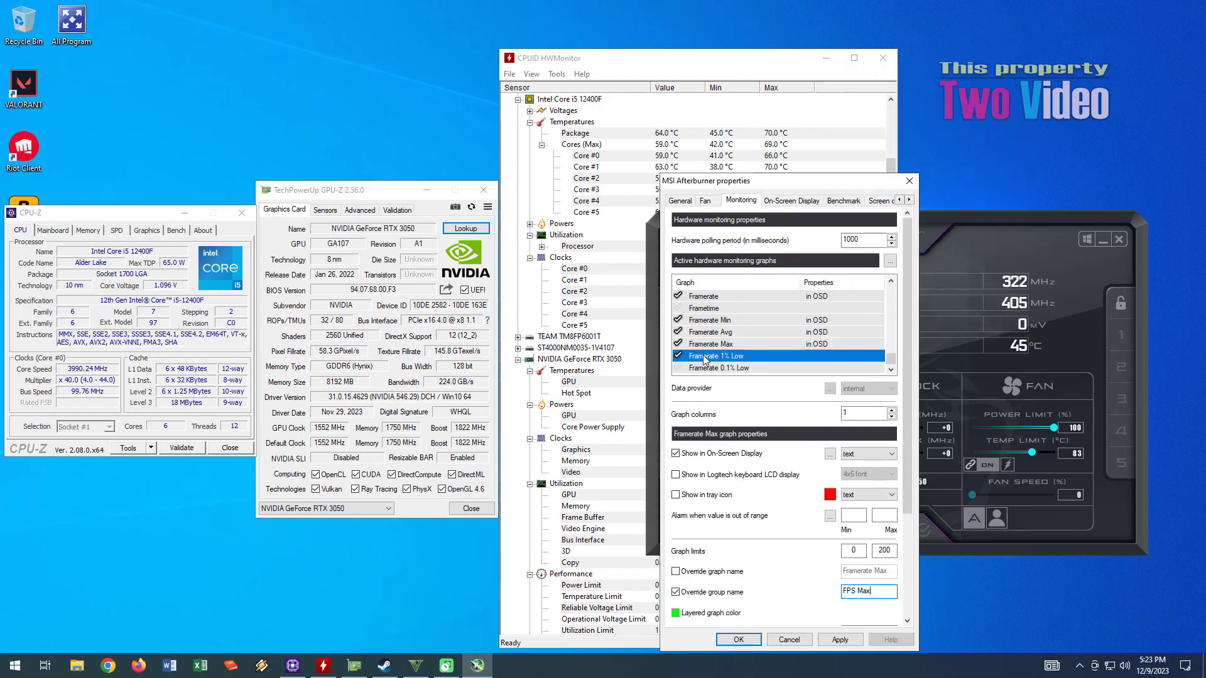
pyautogui.click(684, 455)
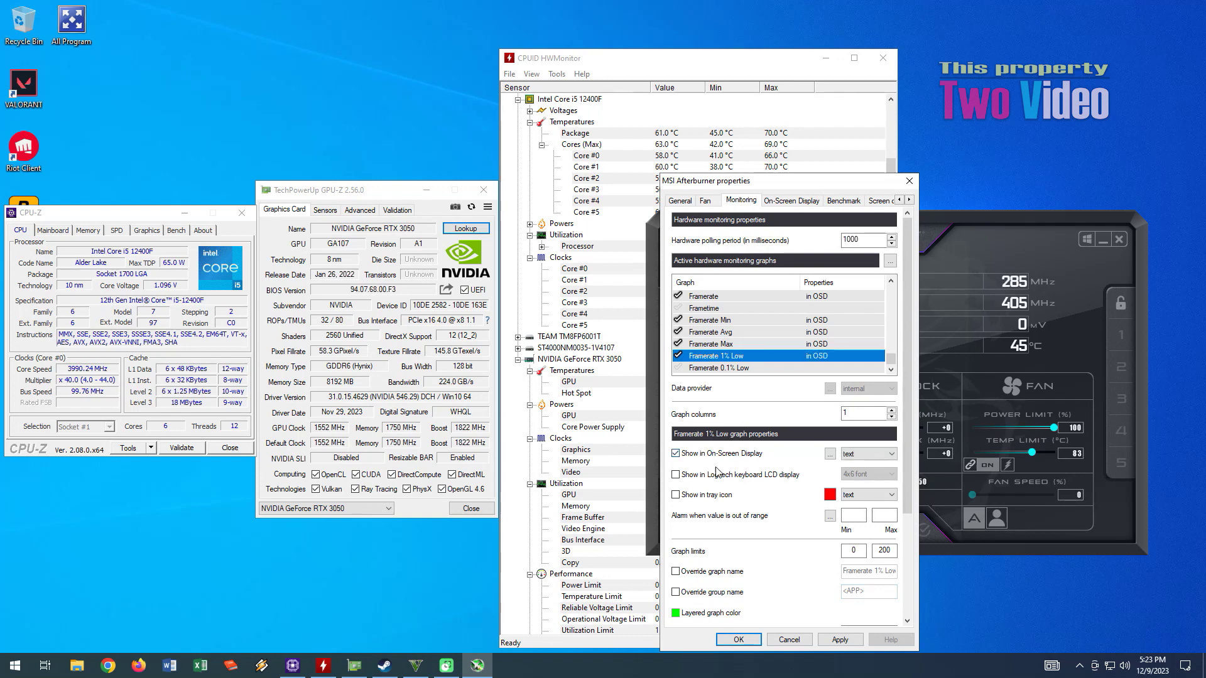
pyautogui.click(676, 593)
pyautogui.write('FPS 1')
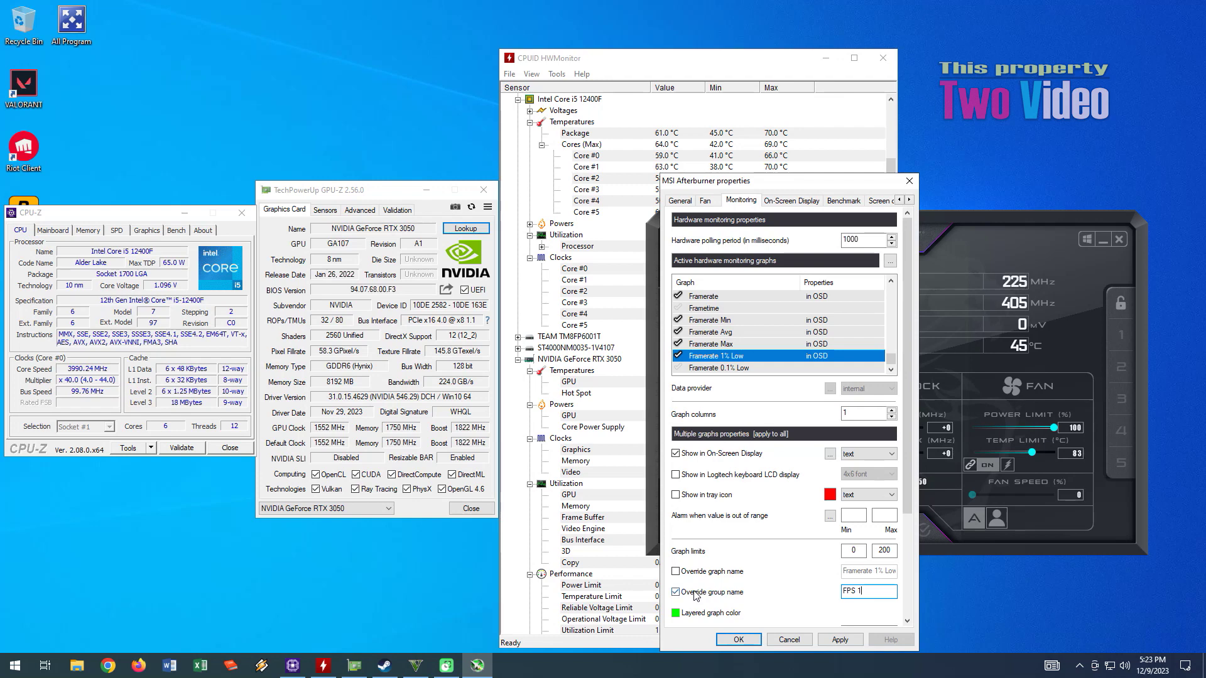
pyautogui.write('%')
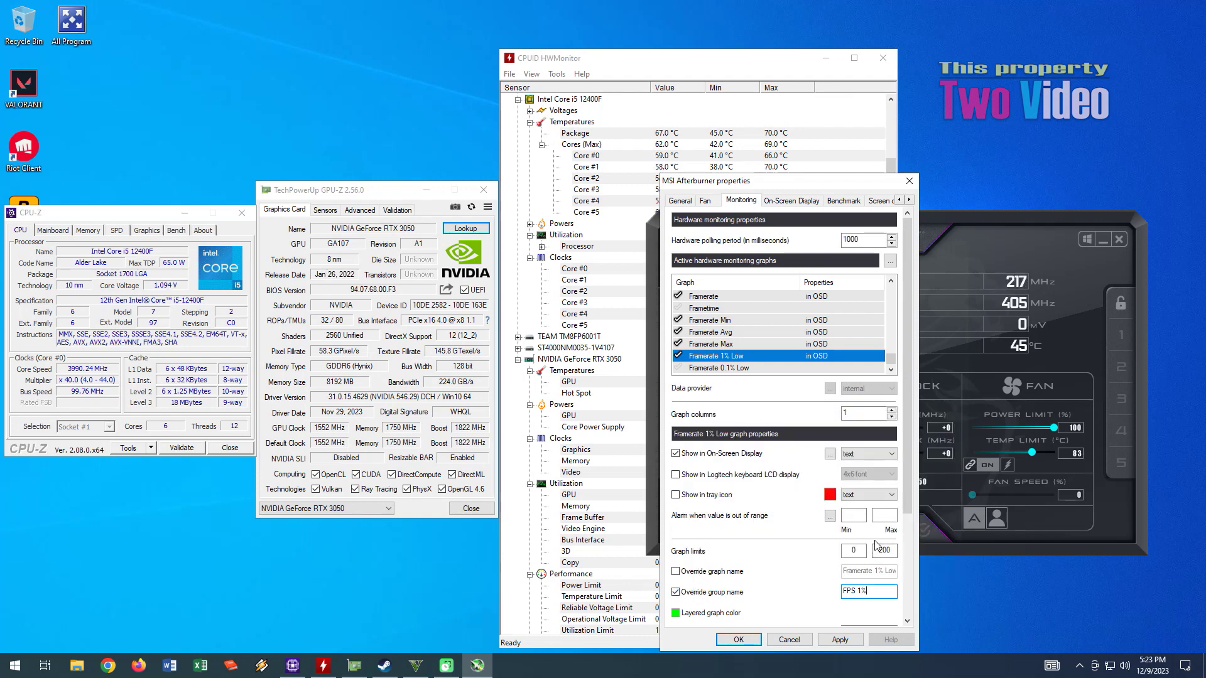
pyautogui.write(' Low')
# Activate the Framerate 0.1% Low graph, show it in the On-Screen Display and override its group name as FPS 0.1% Low.
pyautogui.click(702, 368)
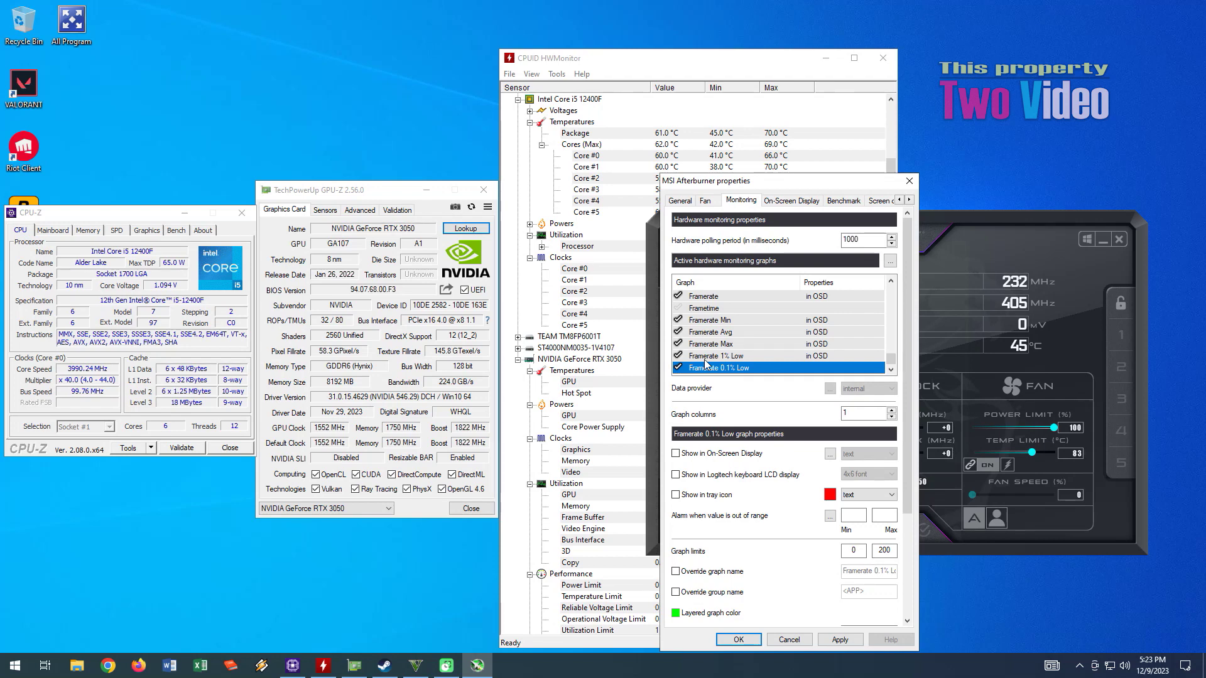
pyautogui.click(676, 453)
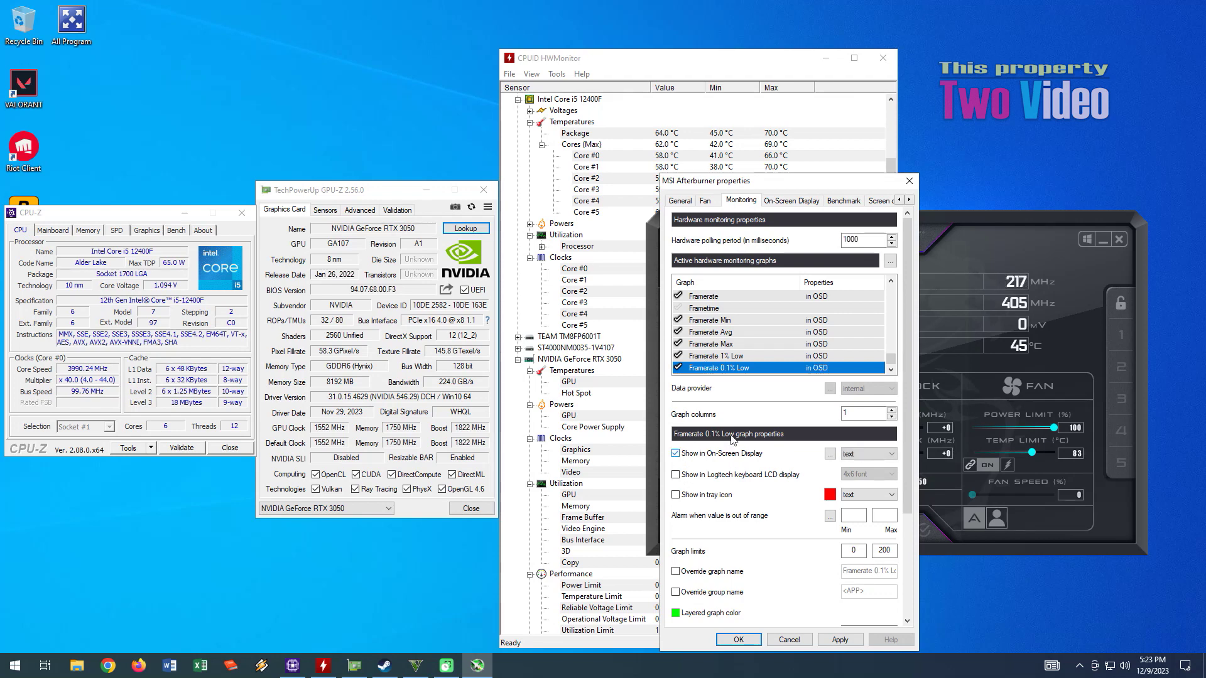
pyautogui.click(676, 592)
pyautogui.press('Tab')
pyautogui.write('FP')
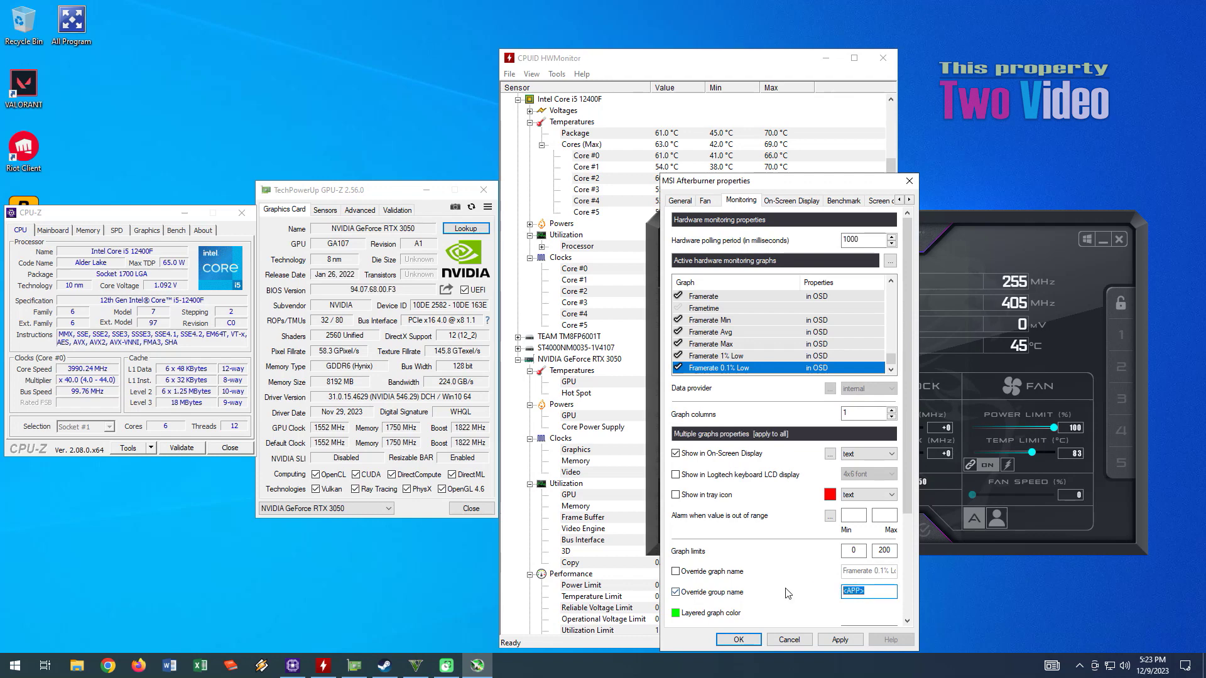
pyautogui.write('S 0.1')
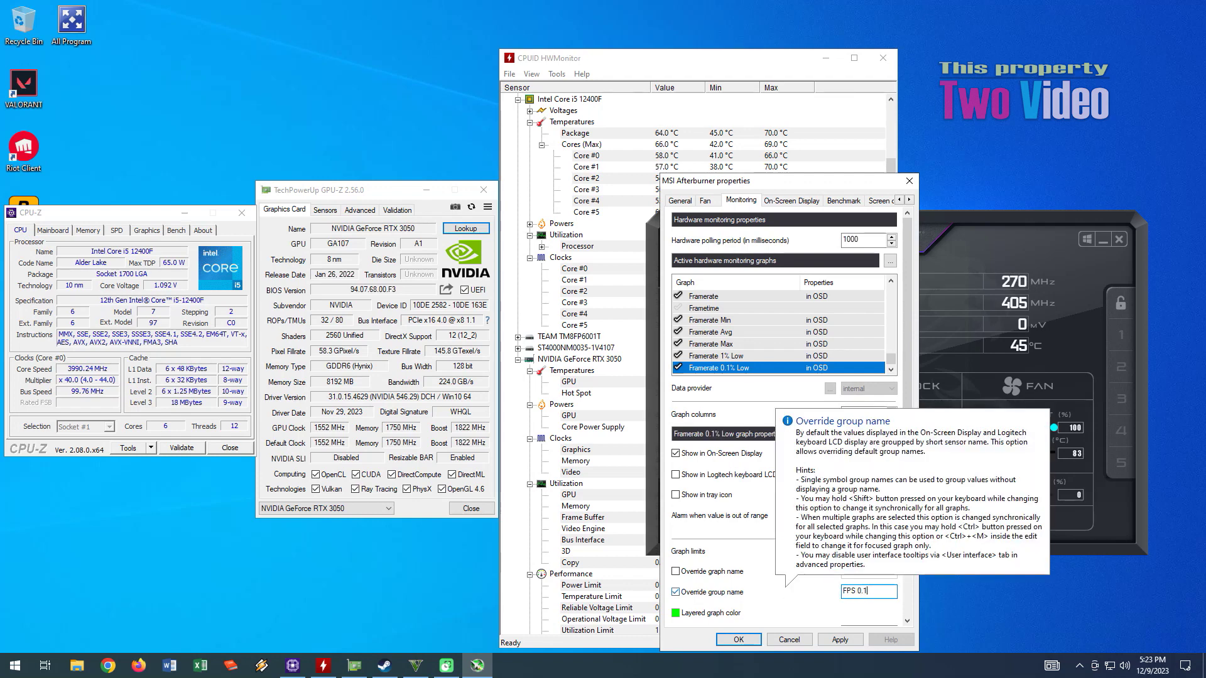
pyautogui.press('shift')
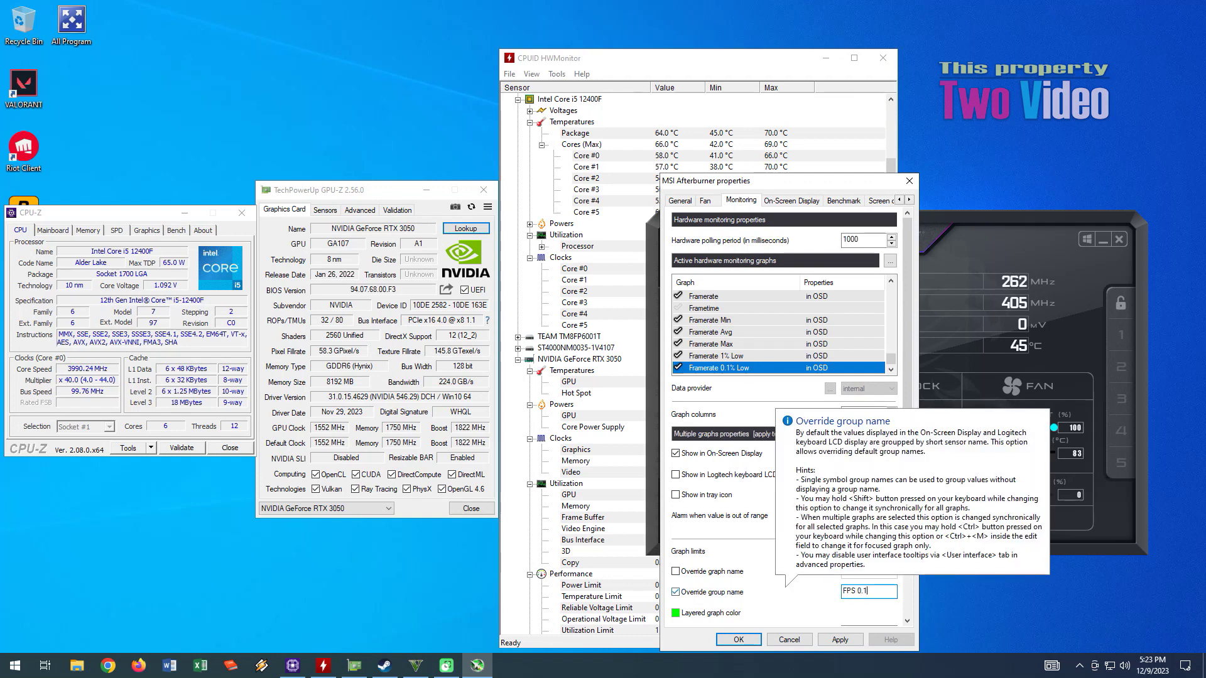
pyautogui.write('% Low')
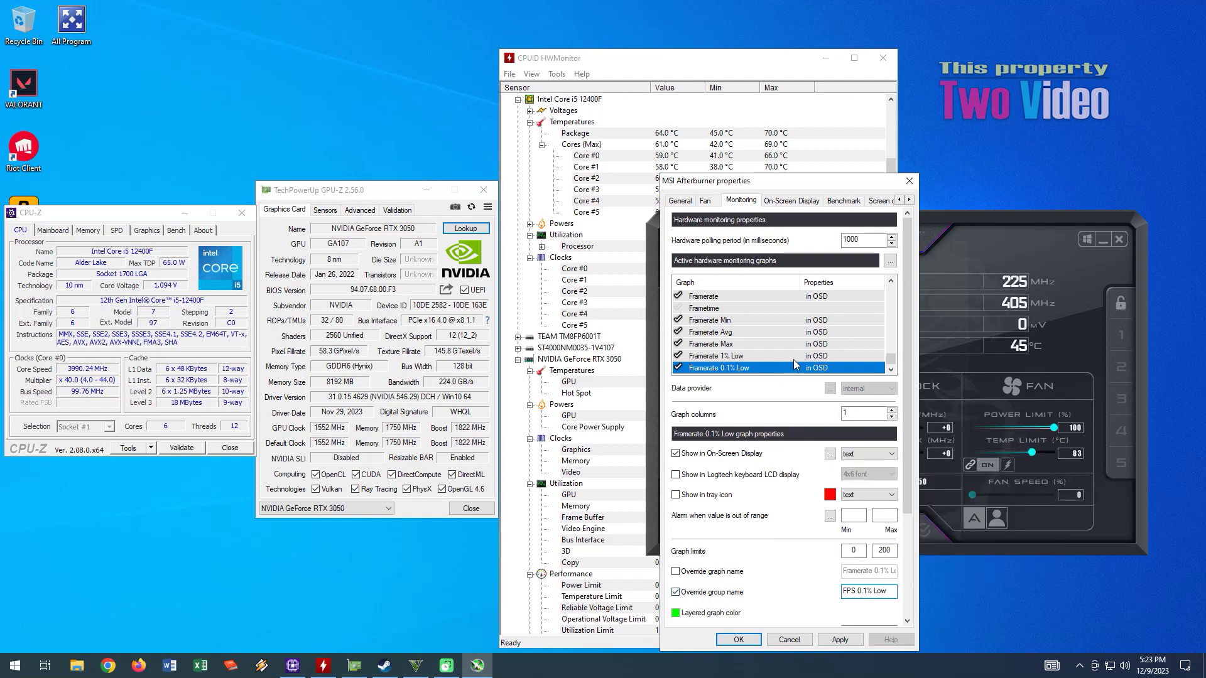
# Show the GPU's Memory usage graph in the On-Screen Display.
pyautogui.scroll(5, 849, 345)
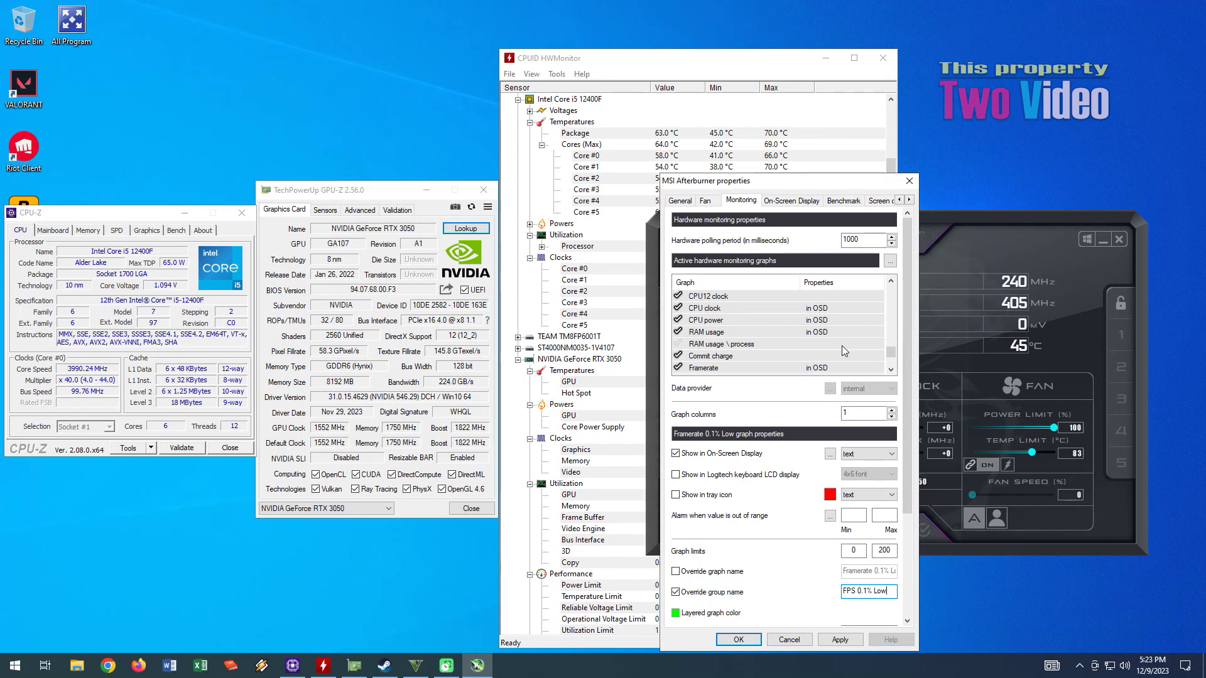
pyautogui.scroll(10, 845, 351)
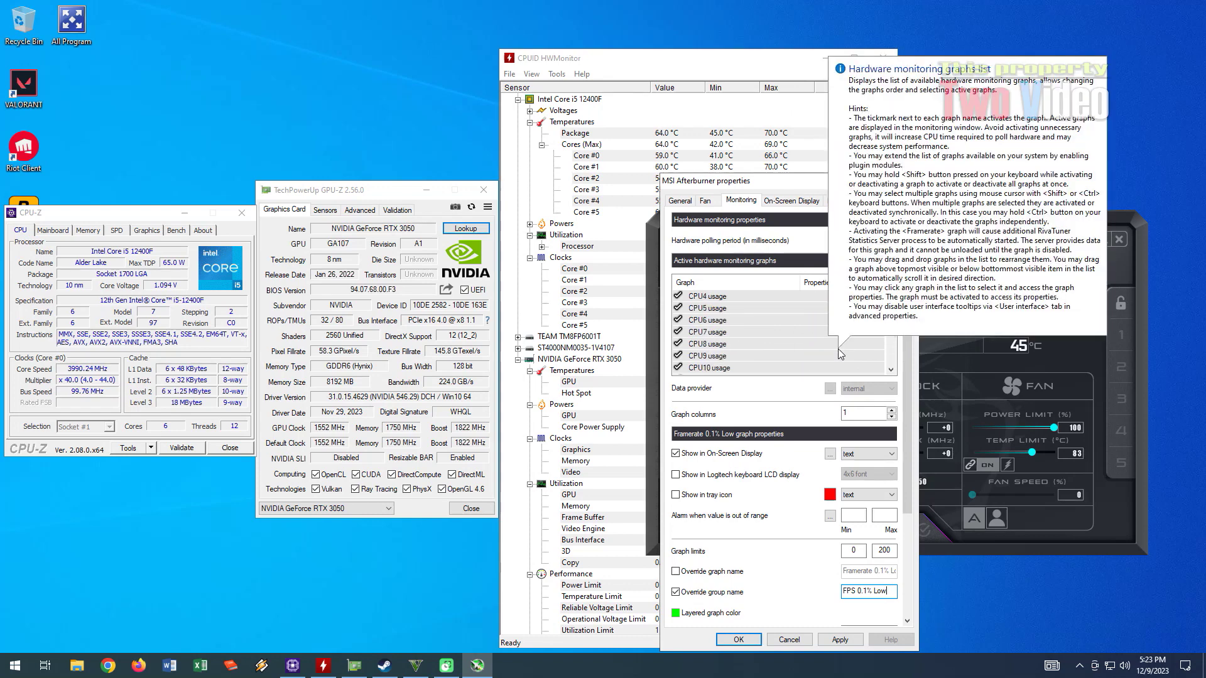
pyautogui.scroll(2, 829, 352)
pyautogui.click(763, 297)
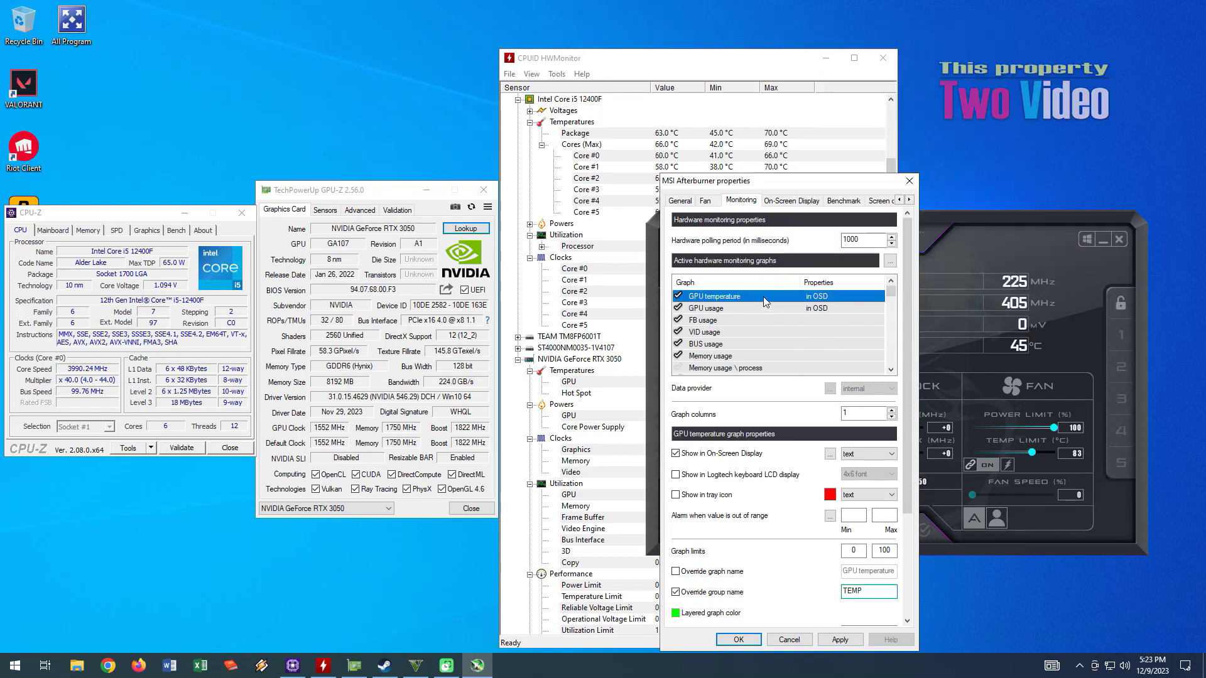
pyautogui.click(756, 307)
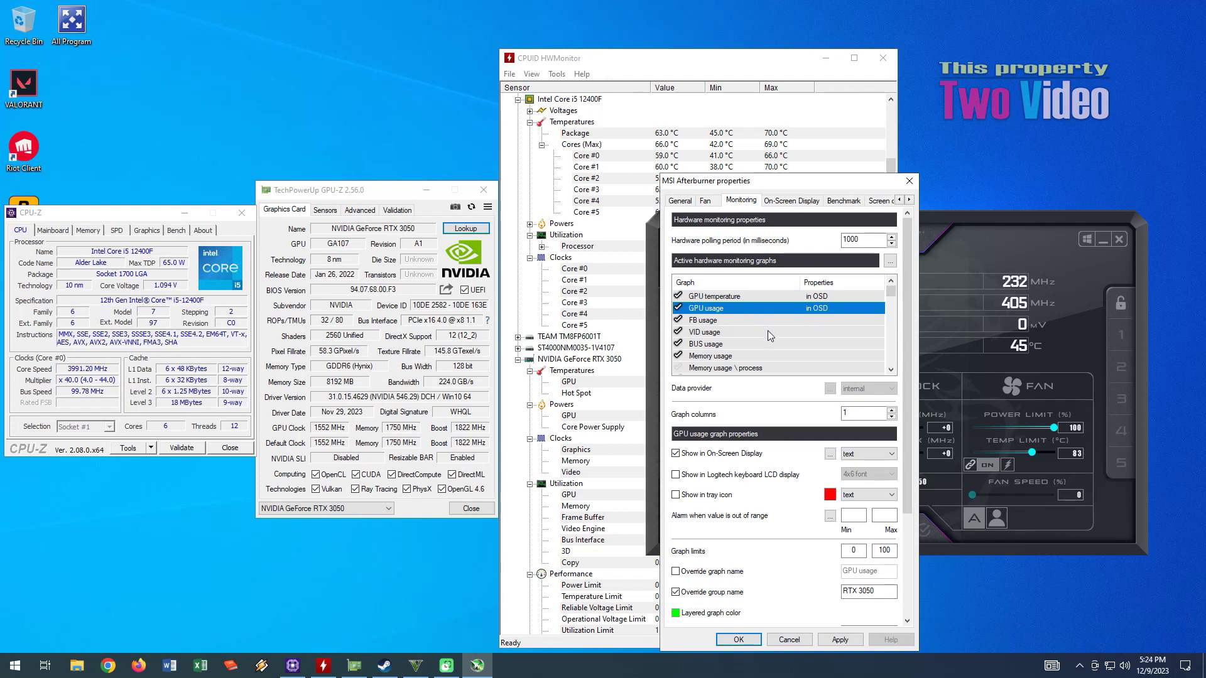
pyautogui.scroll(-1, 768, 331)
pyautogui.click(729, 320)
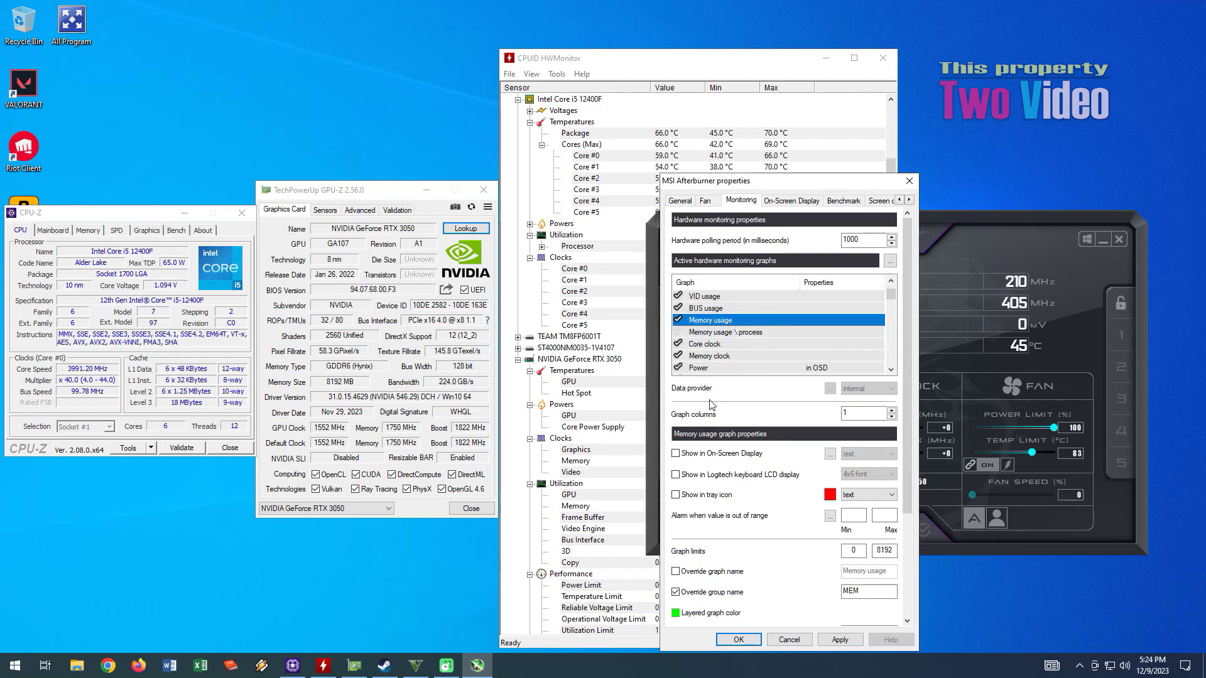
pyautogui.click(676, 453)
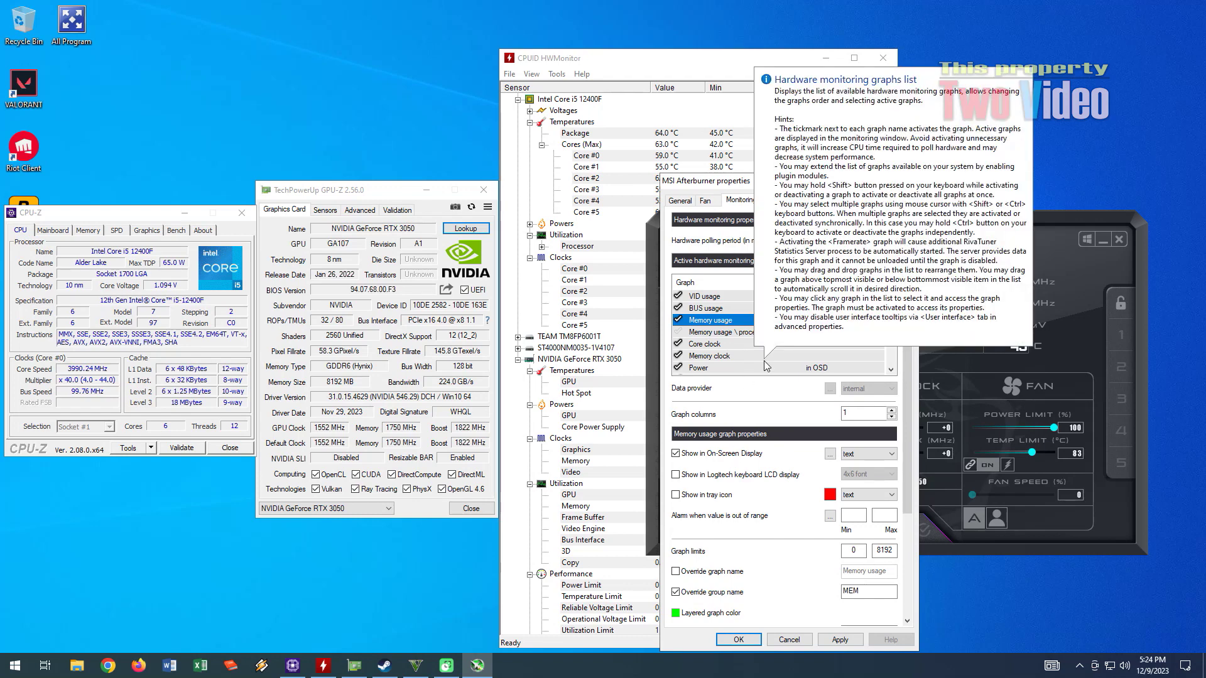
# Review the On-Screen Display settings of the power, fan speed, CPU, RAM usage and framerate graphs.
pyautogui.scroll(-1, 757, 361)
pyautogui.click(748, 333)
pyautogui.click(746, 344)
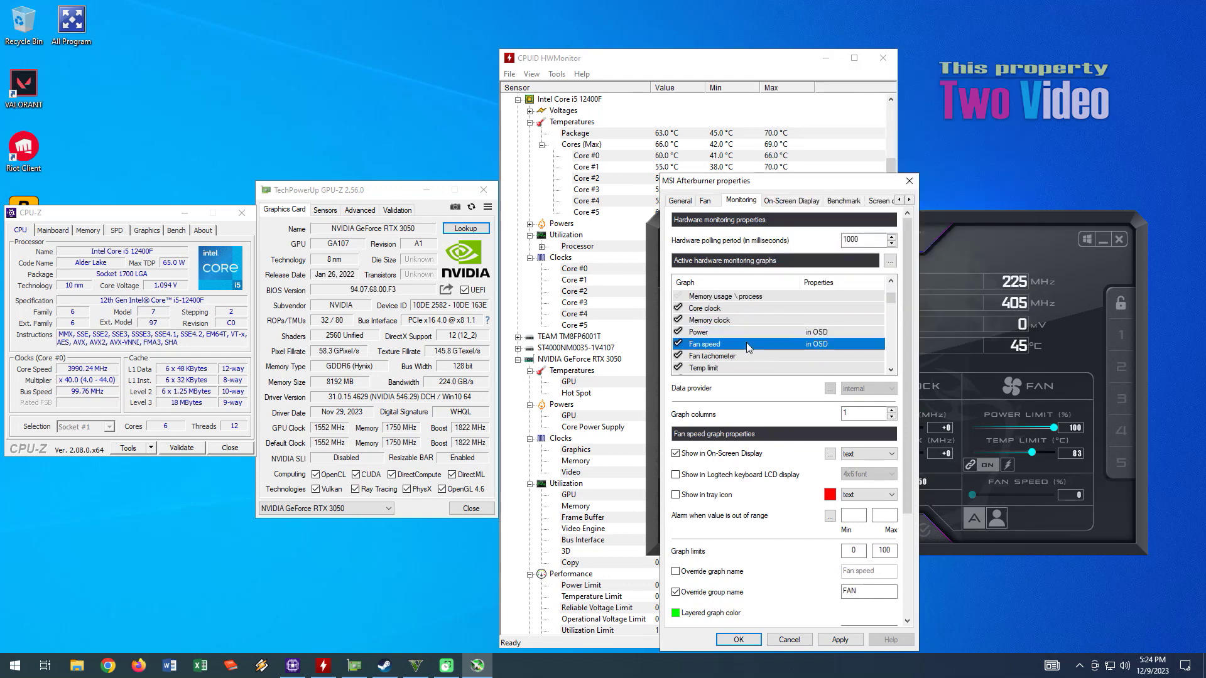
pyautogui.scroll(-2, 747, 341)
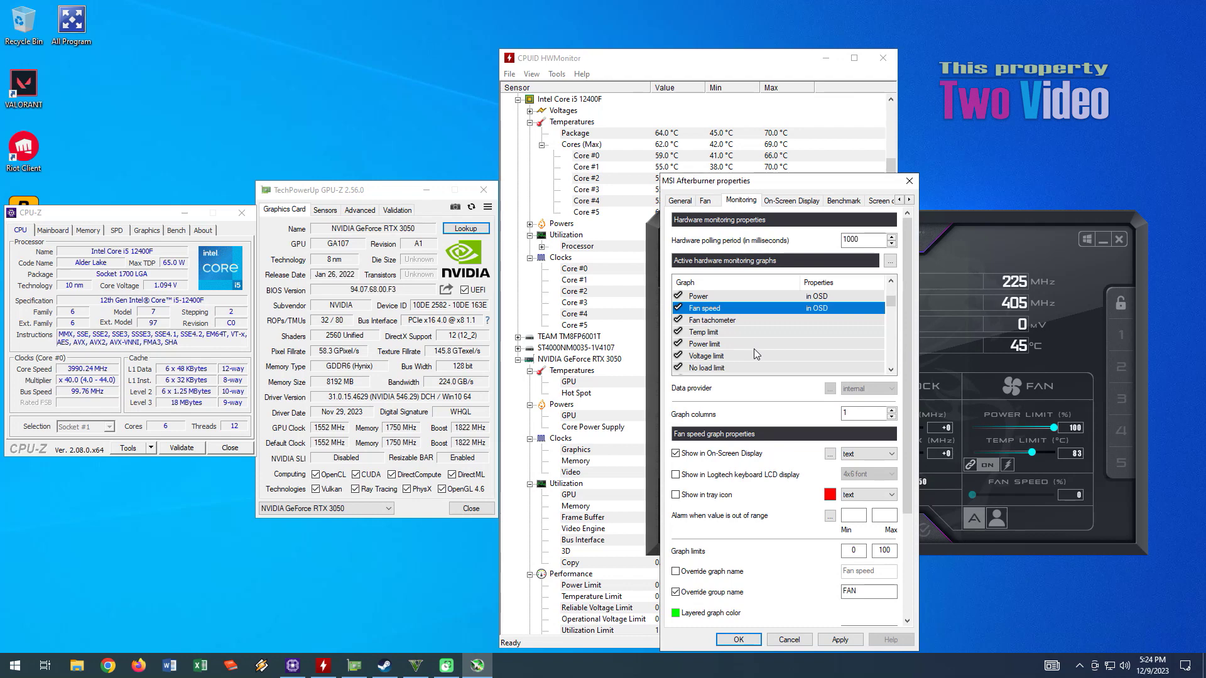
pyautogui.scroll(-4, 757, 348)
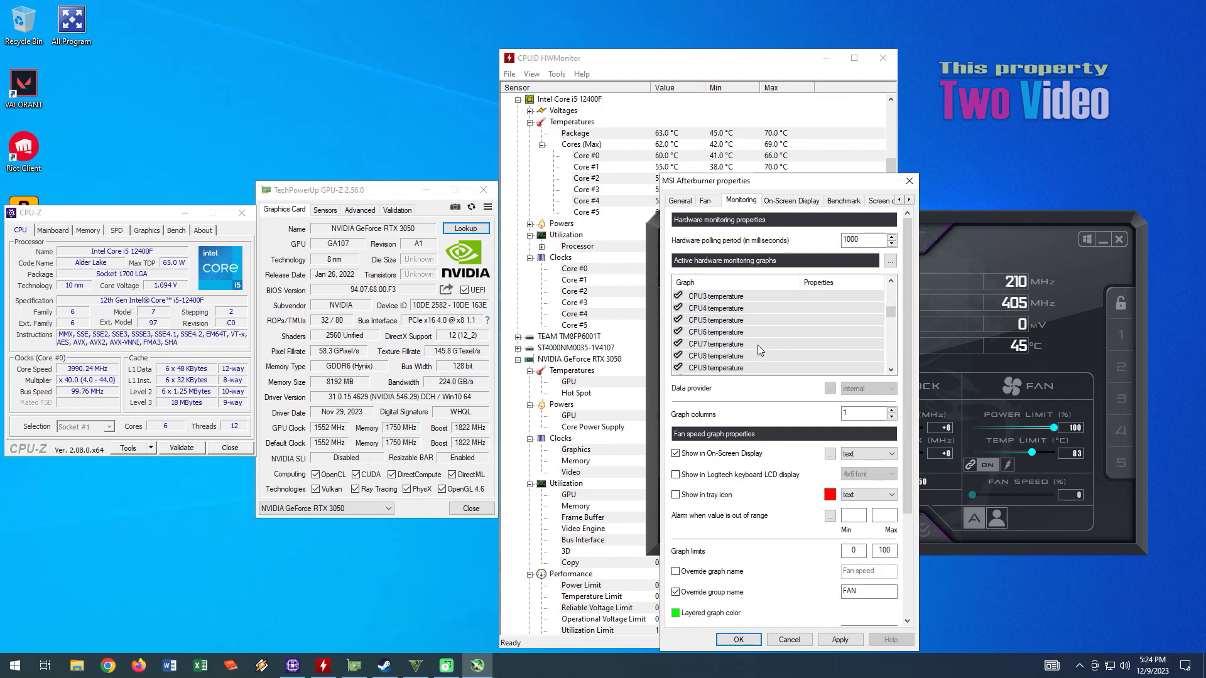
pyautogui.click(757, 345)
pyautogui.scroll(-2, 757, 347)
pyautogui.scroll(-2, 764, 354)
pyautogui.click(760, 353)
pyautogui.scroll(-4, 760, 352)
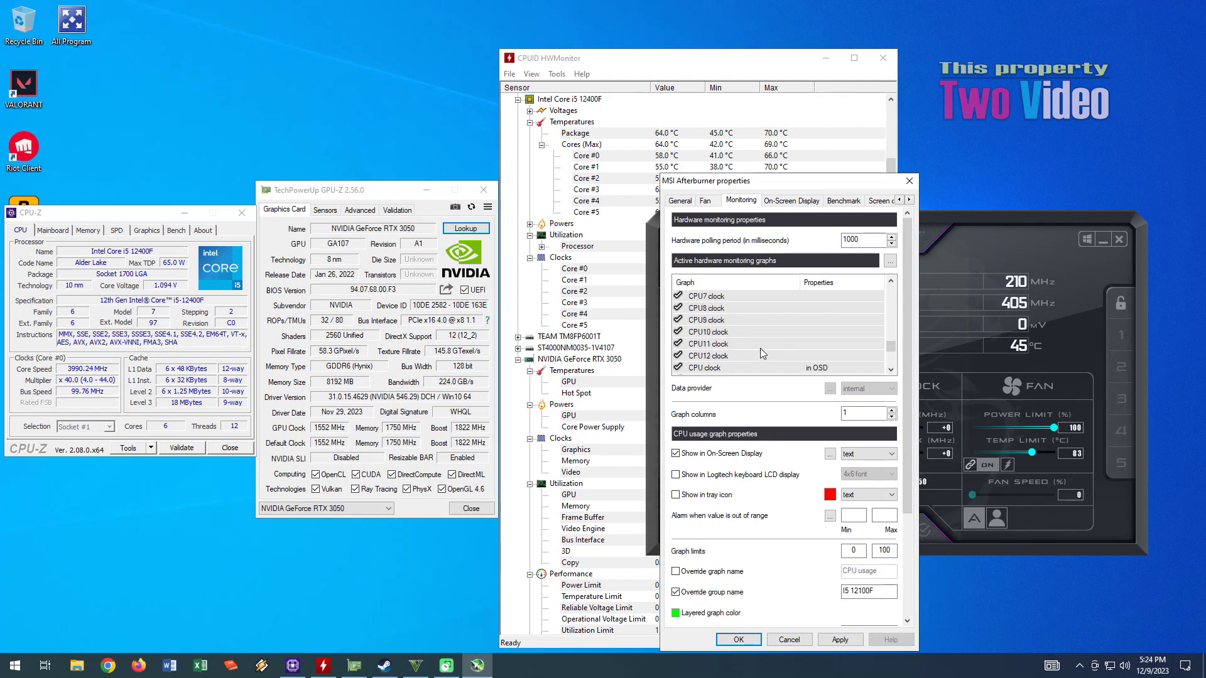
pyautogui.scroll(-1, 760, 348)
pyautogui.click(769, 334)
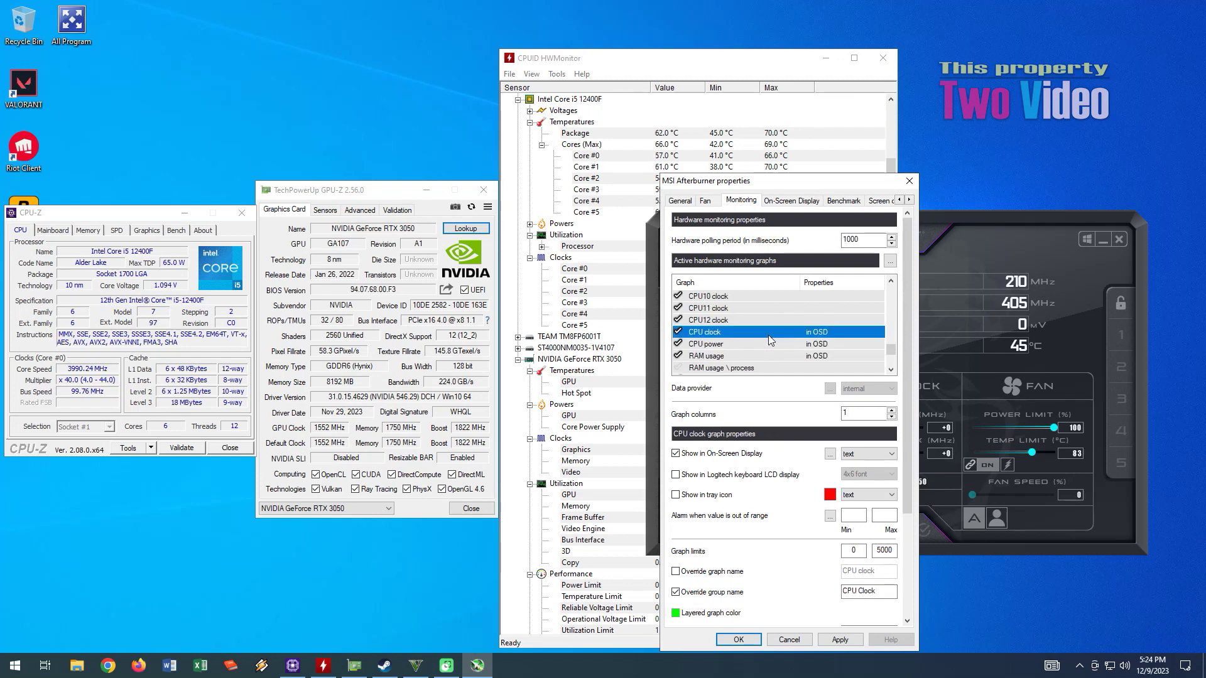
pyautogui.click(766, 343)
pyautogui.click(763, 353)
pyautogui.scroll(-1, 762, 353)
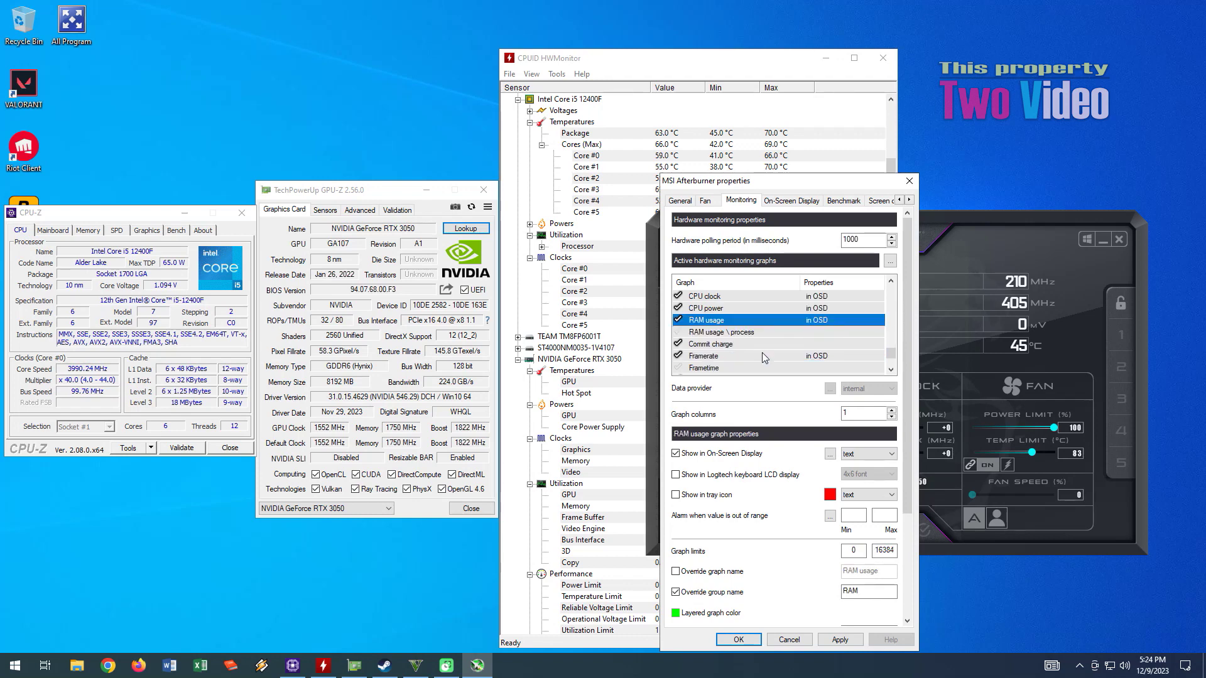
pyautogui.scroll(-1, 760, 355)
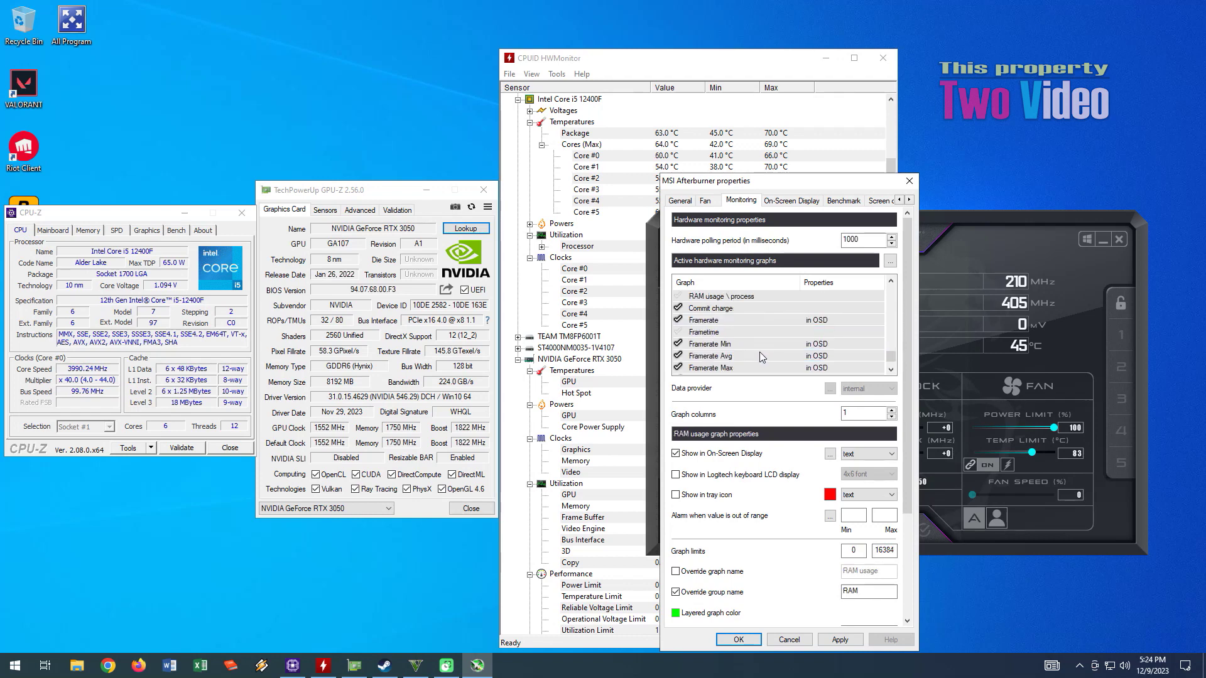
pyautogui.scroll(-1, 760, 354)
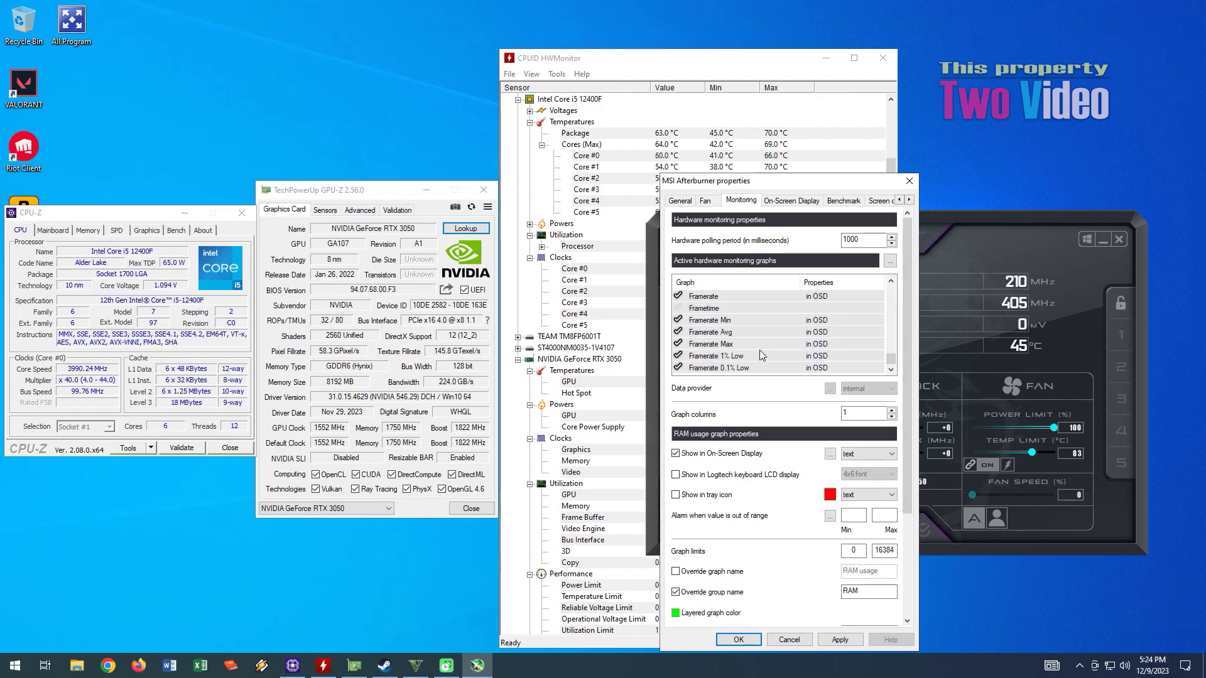
# Apply the monitoring settings, close the properties and switch to Grand Theft Auto V.
pyautogui.click(839, 639)
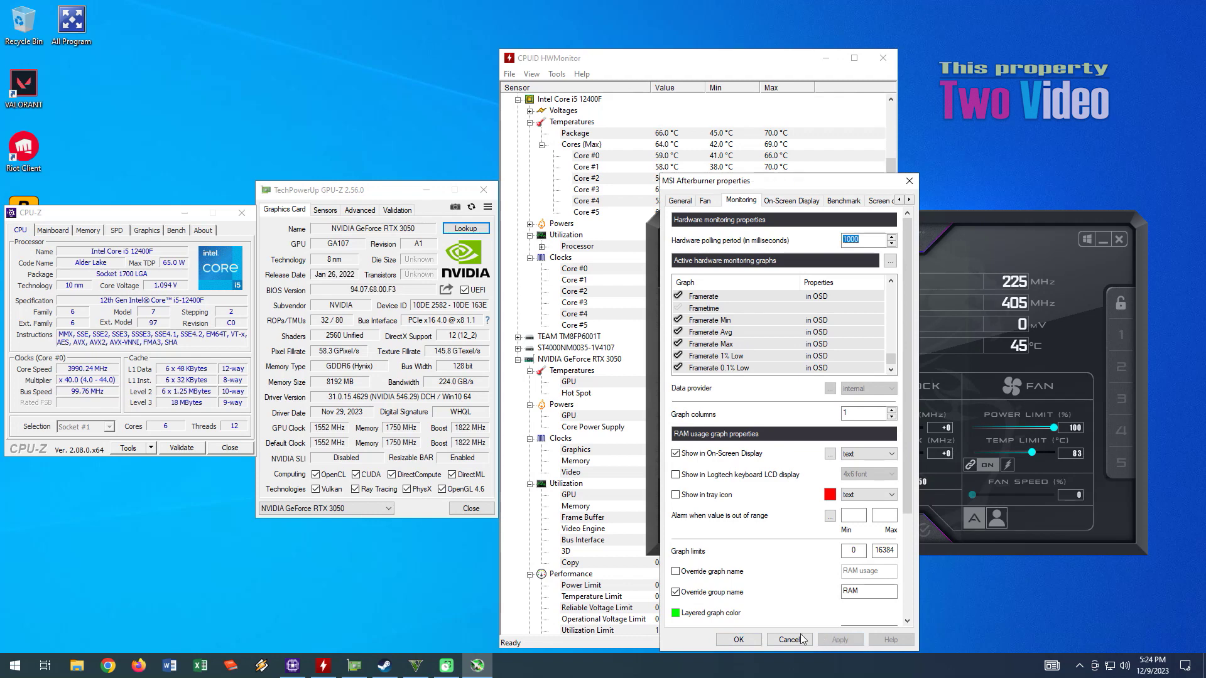
pyautogui.click(739, 640)
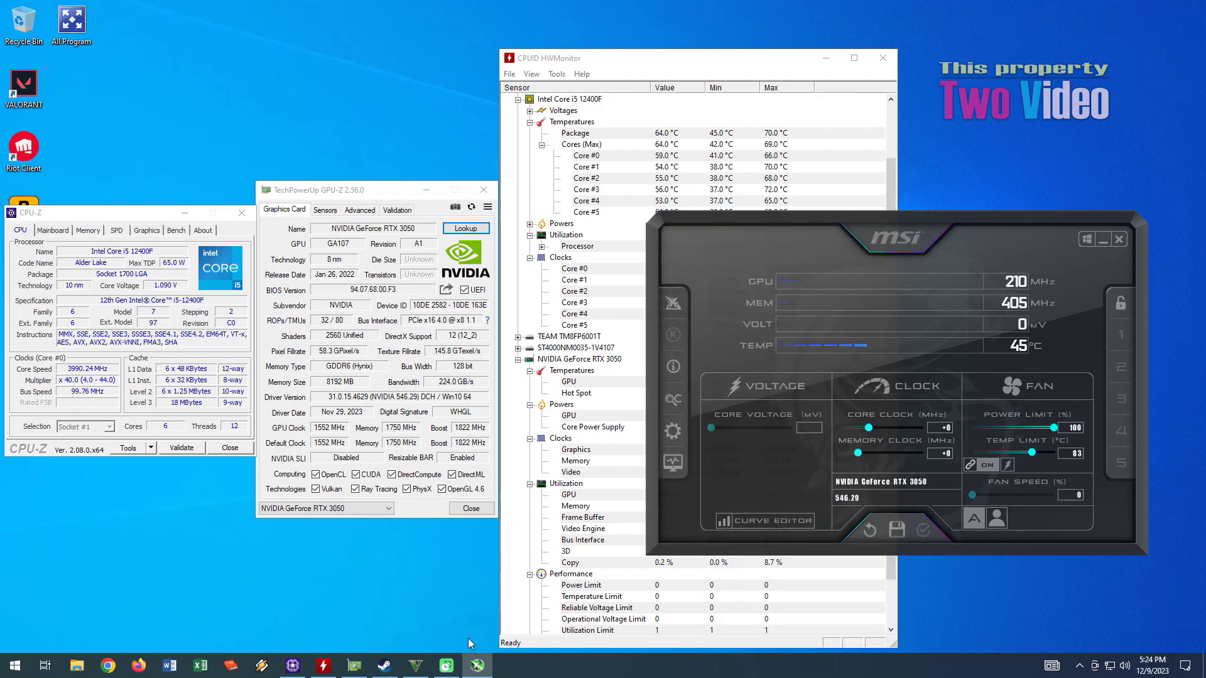
pyautogui.click(416, 665)
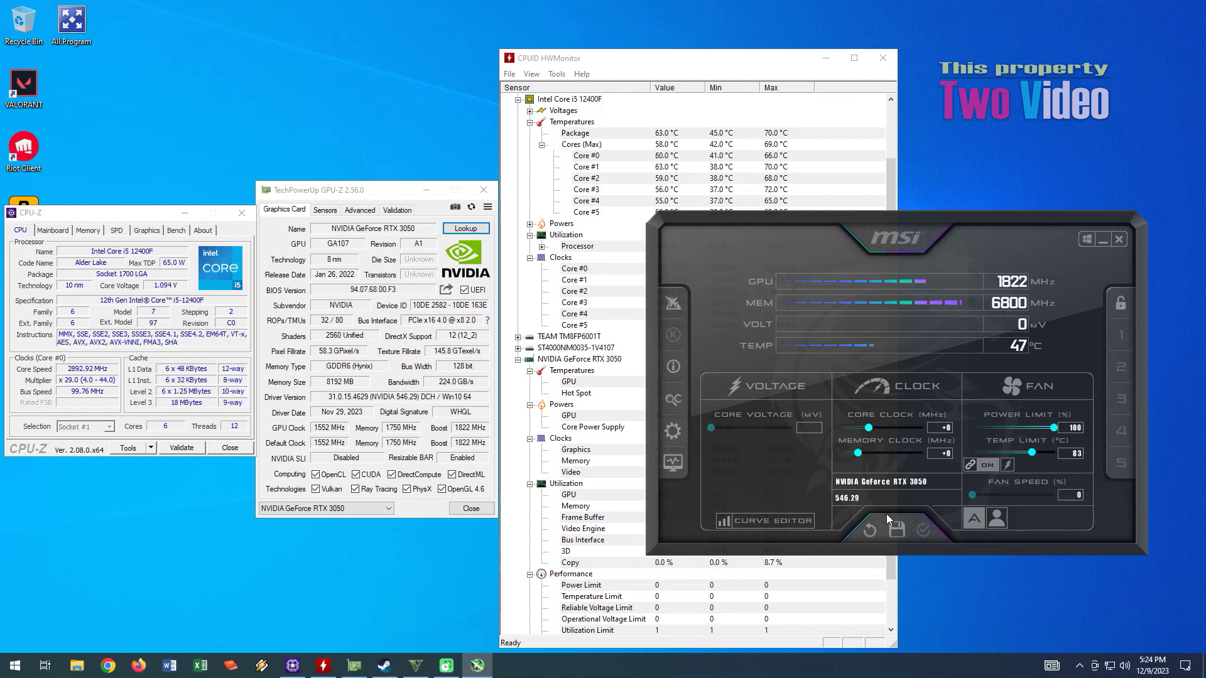
# Open RivaTuner Statistics Server and move its window clear of the MSI Afterburner window.
pyautogui.click(1079, 666)
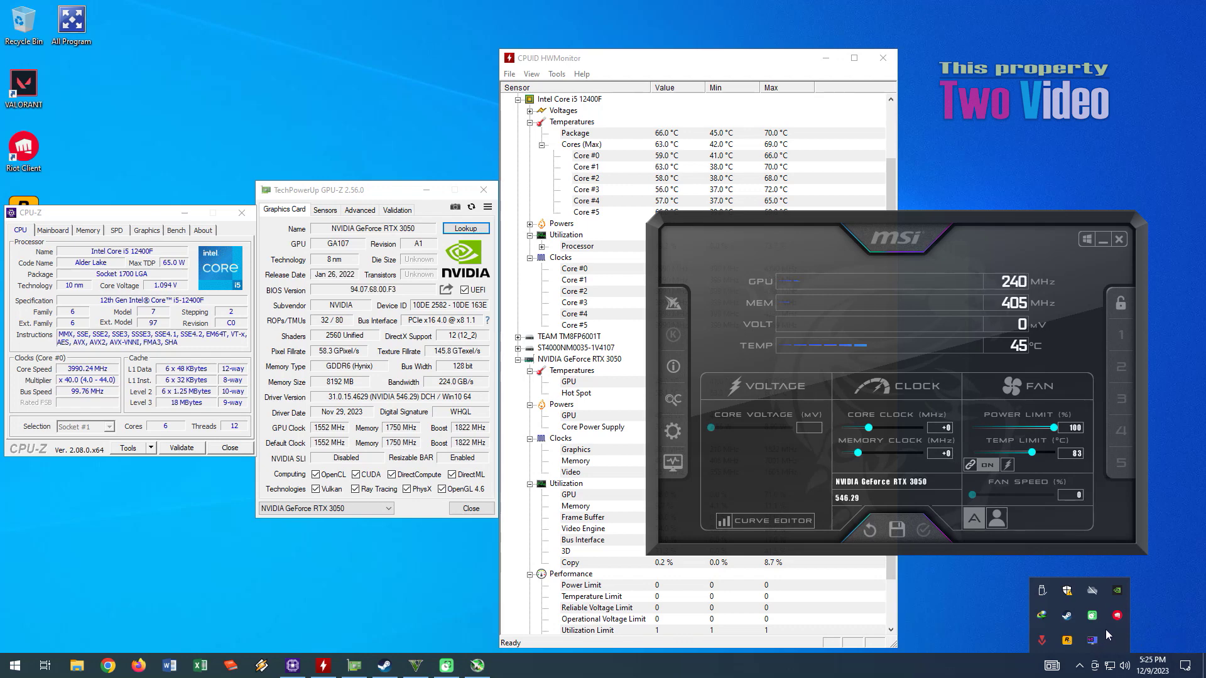
pyautogui.click(1041, 641)
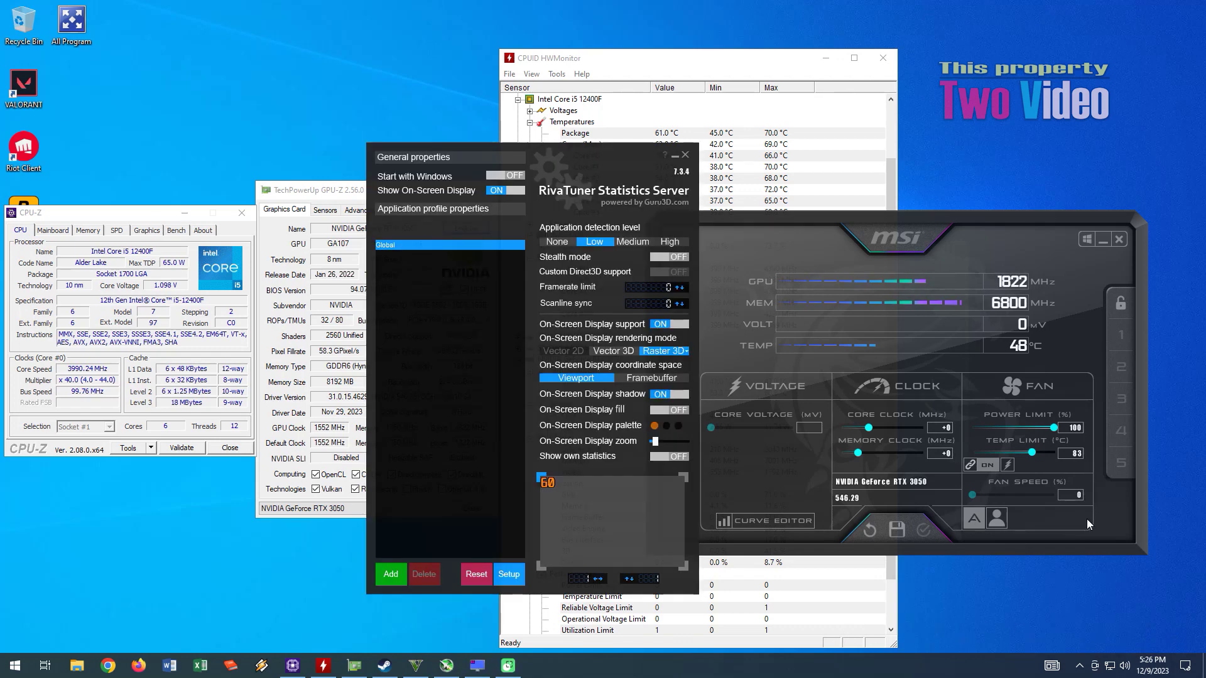
pyautogui.moveTo(593, 158); pyautogui.dragTo(539, 183)
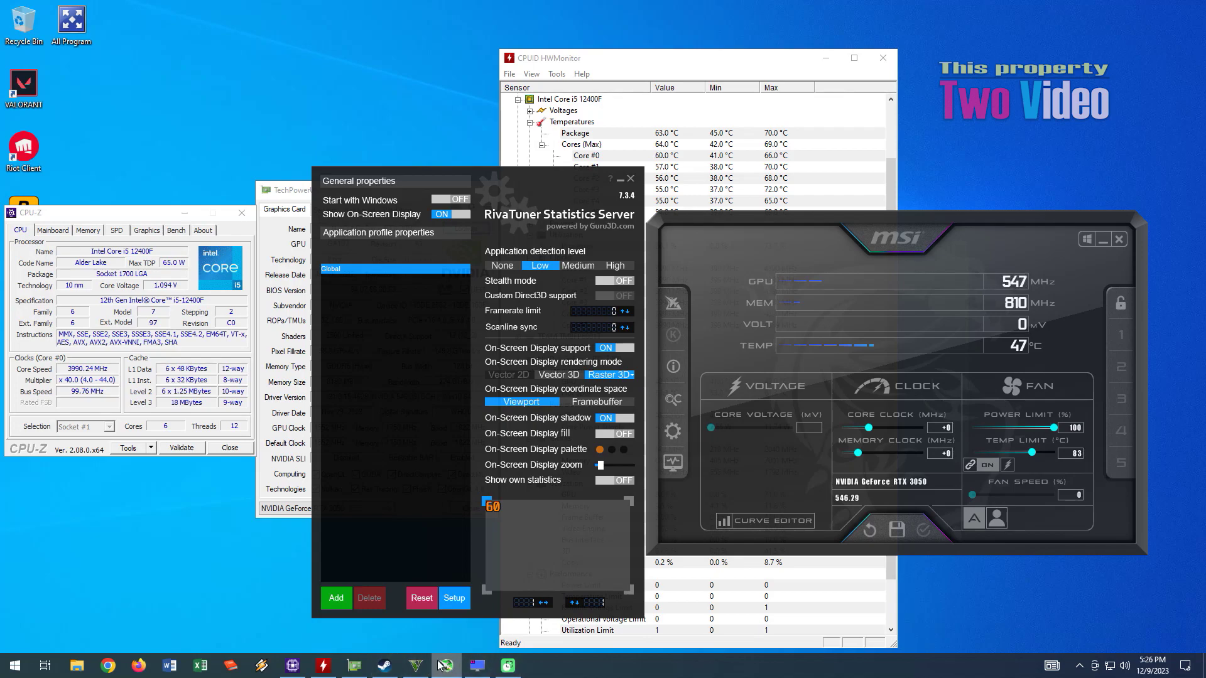
# Check the statistics overlay in Grand Theft Auto V and return to RivaTuner Statistics Server.
pyautogui.click(417, 666)
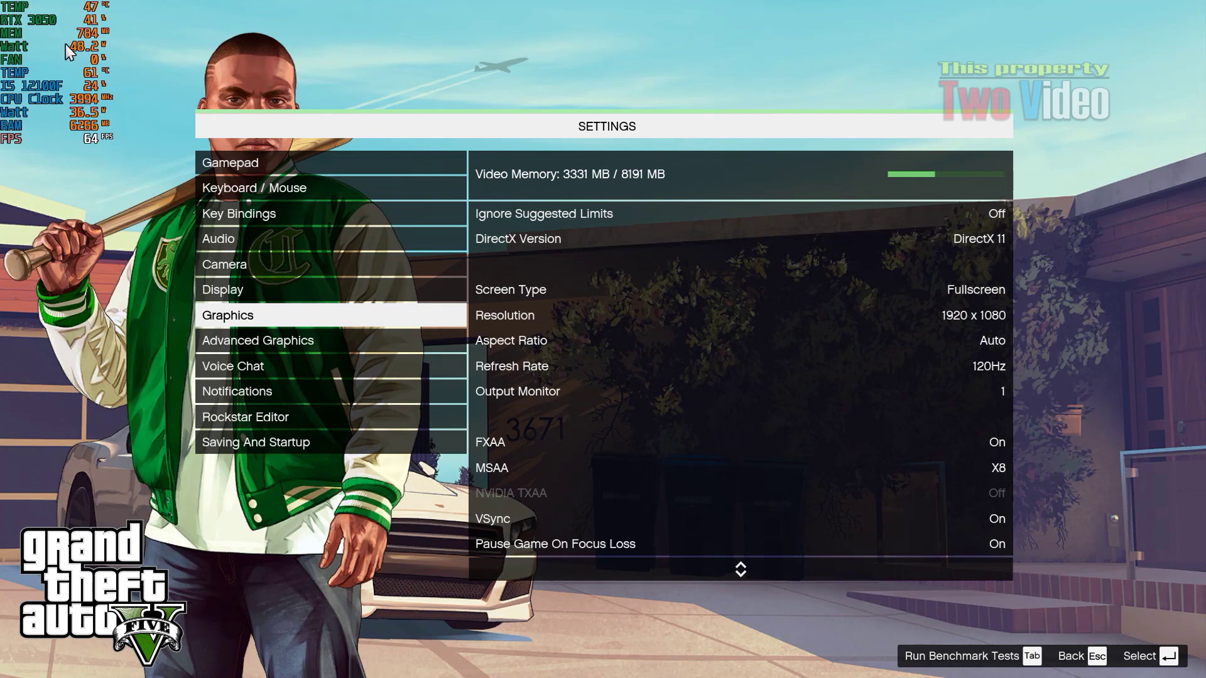
pyautogui.press('super')
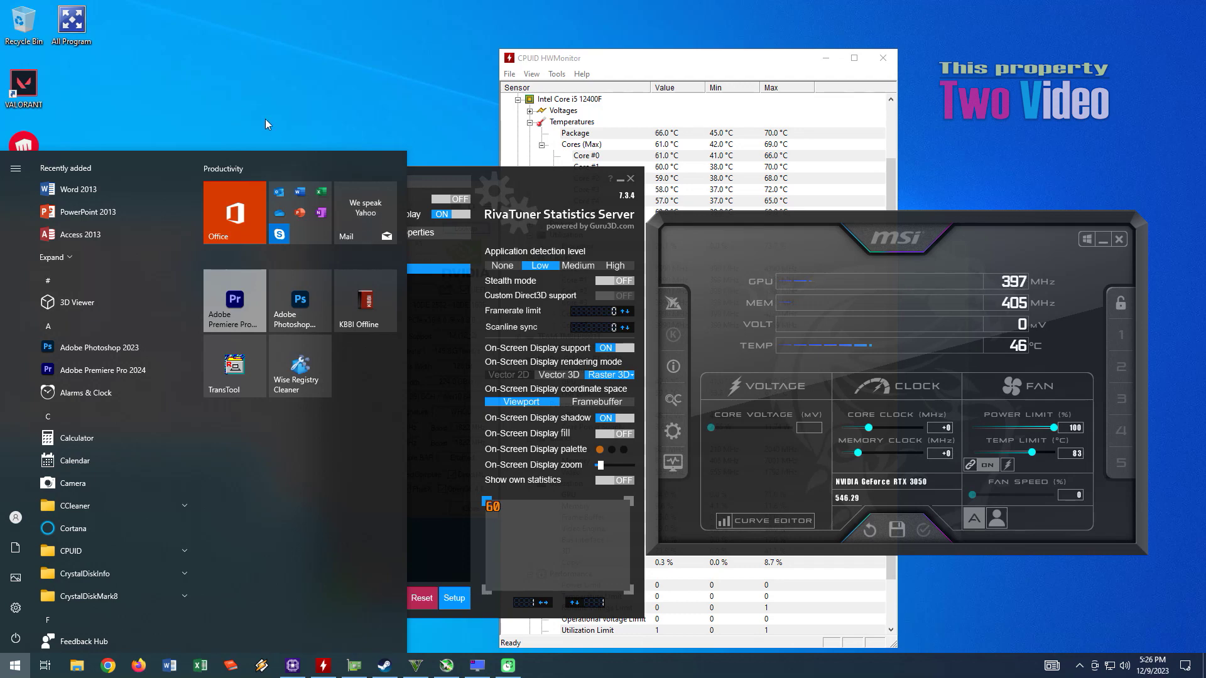
pyautogui.click(510, 186)
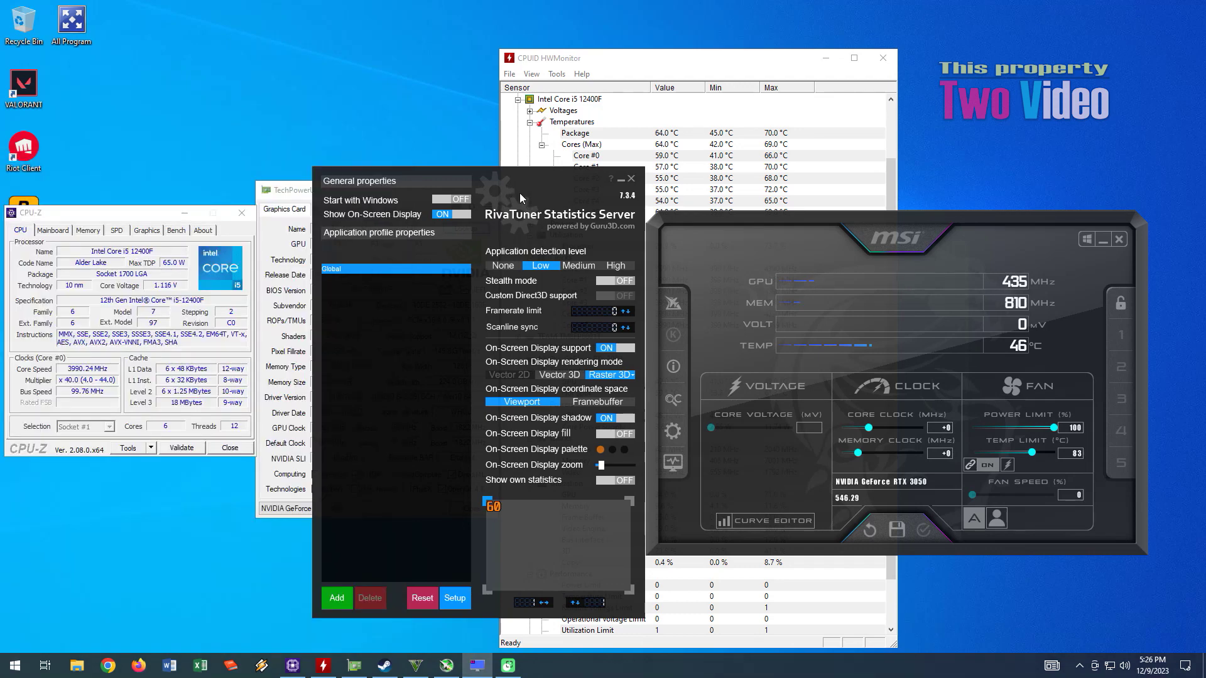
pyautogui.click(456, 598)
pyautogui.scroll(-1, 543, 505)
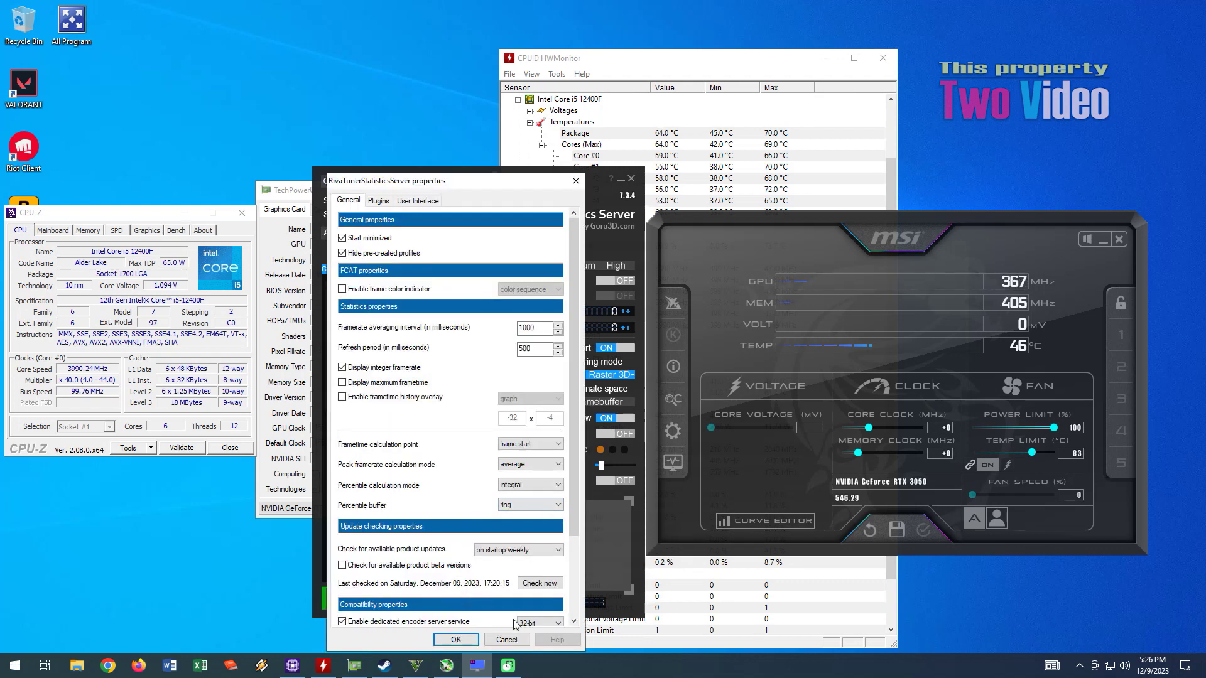
pyautogui.click(506, 639)
# Enable benchmark mode in the RivaTuner Statistics Server properties.
pyautogui.click(456, 598)
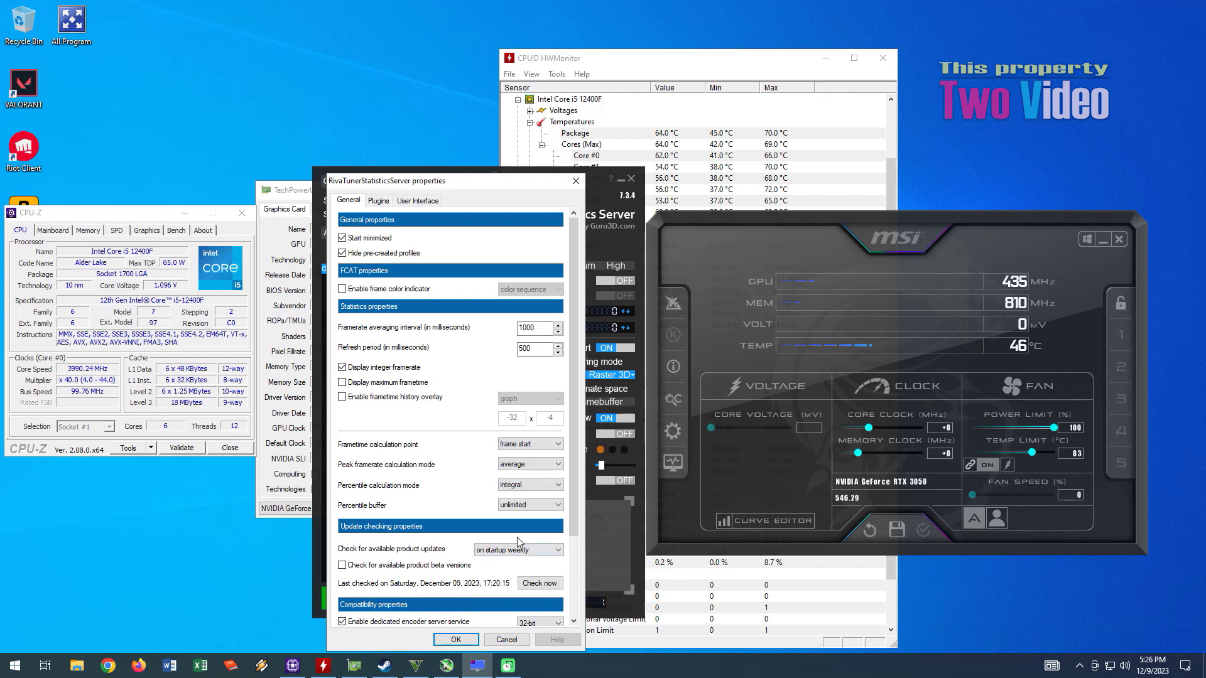
pyautogui.moveTo(571, 465); pyautogui.dragTo(572, 563)
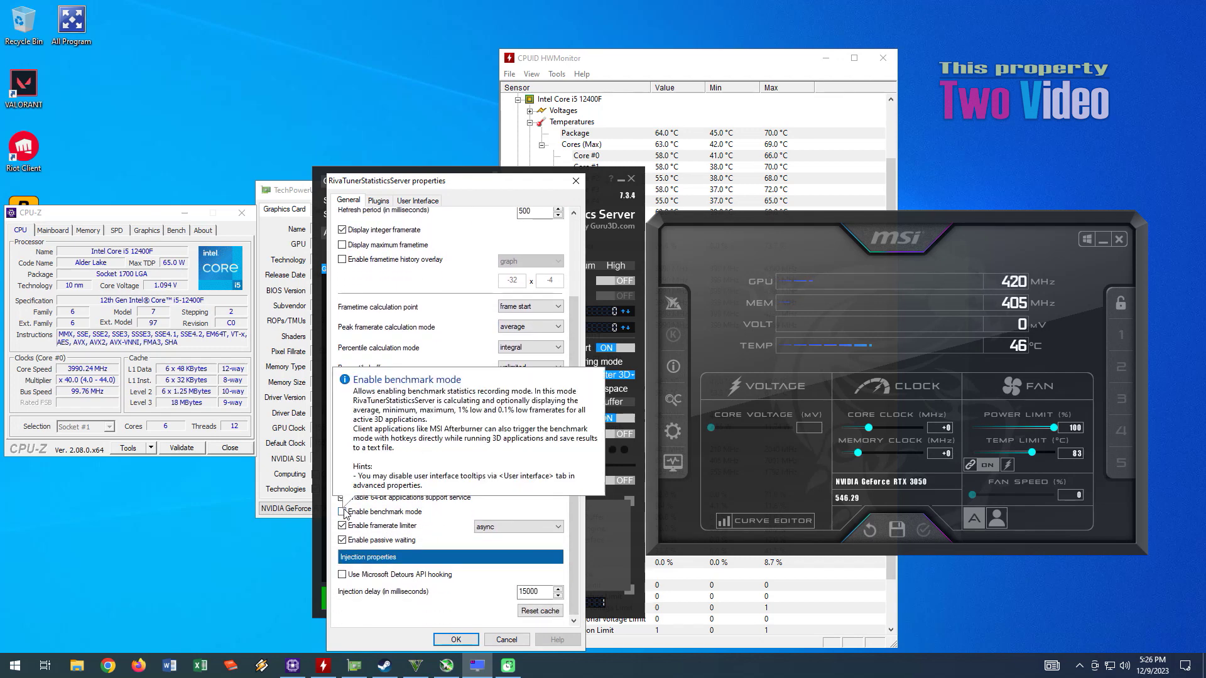
pyautogui.click(342, 512)
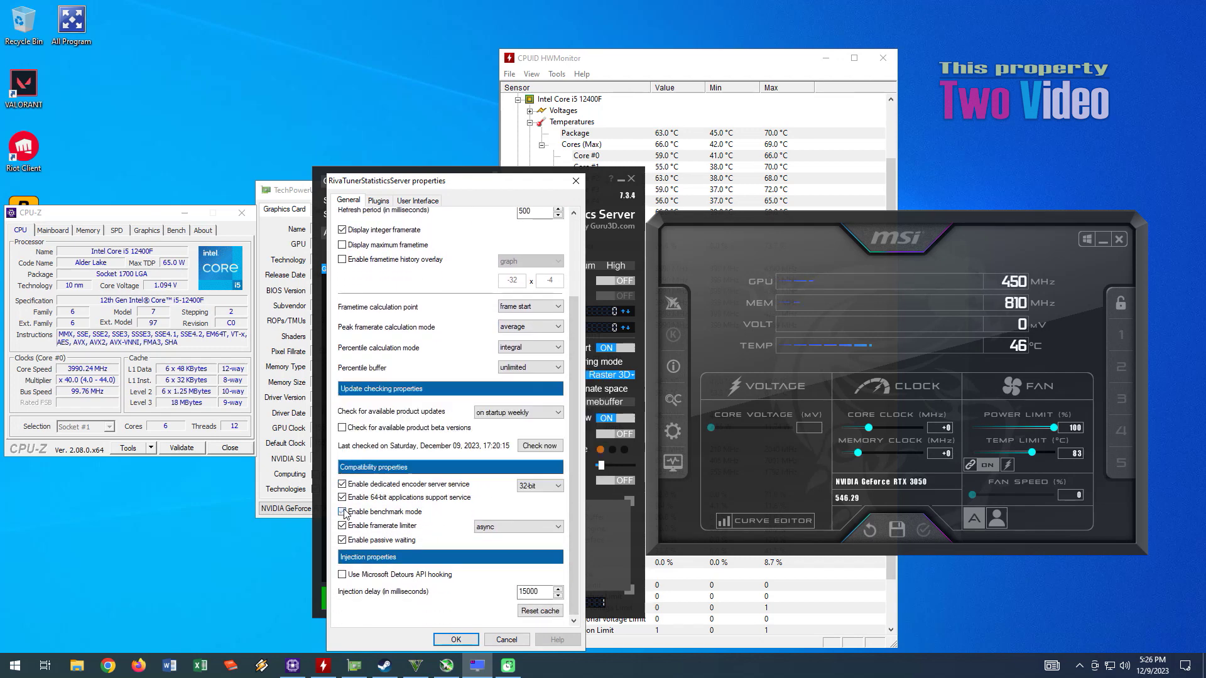
pyautogui.click(457, 639)
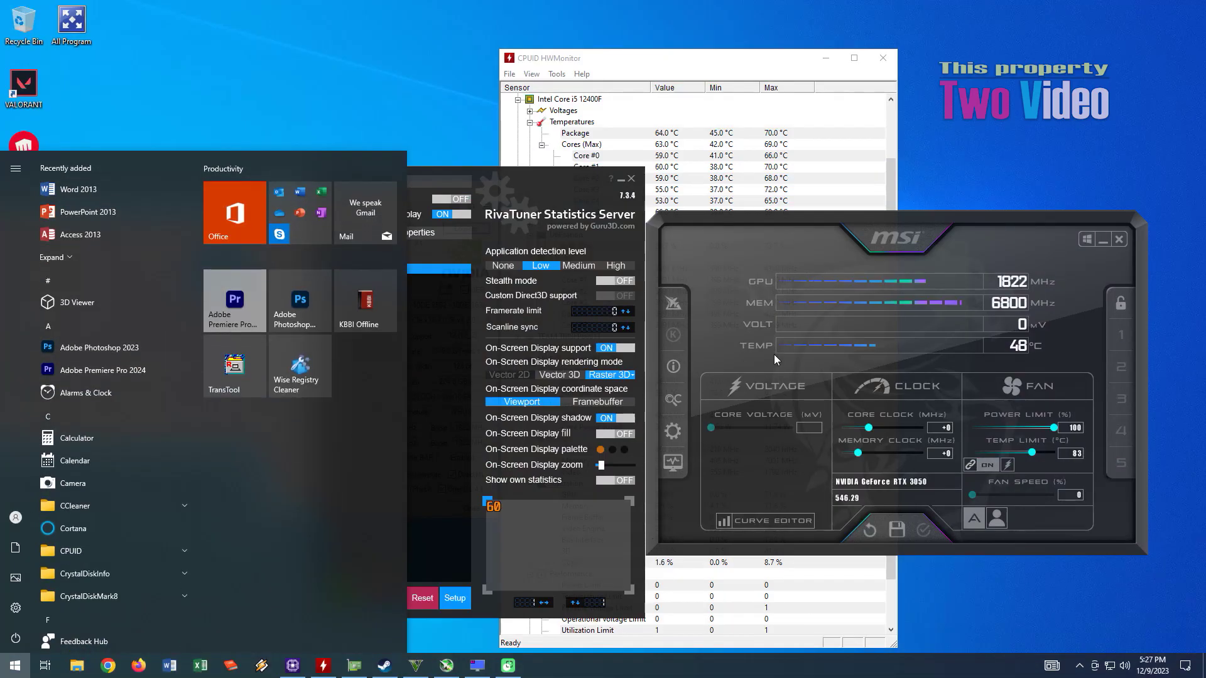
# Turn on the On-Screen Display fill and slightly increase the On-Screen Display zoom.
pyautogui.click(559, 535)
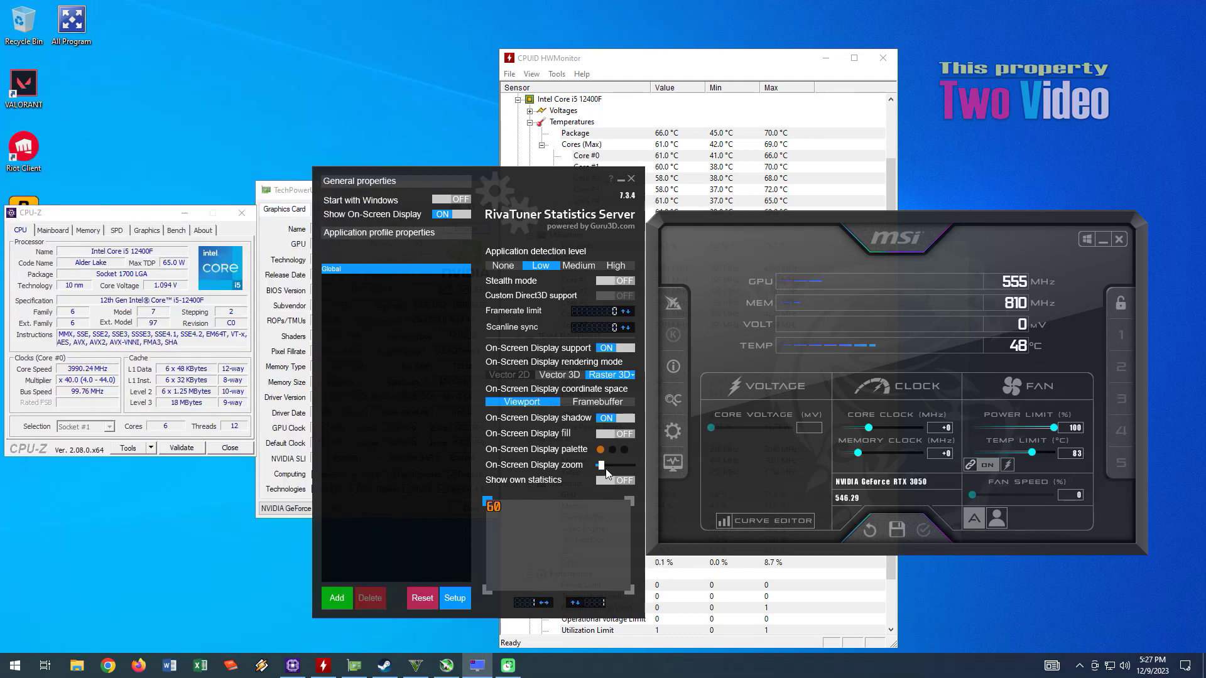
pyautogui.click(615, 434)
pyautogui.moveTo(604, 471); pyautogui.dragTo(609, 472)
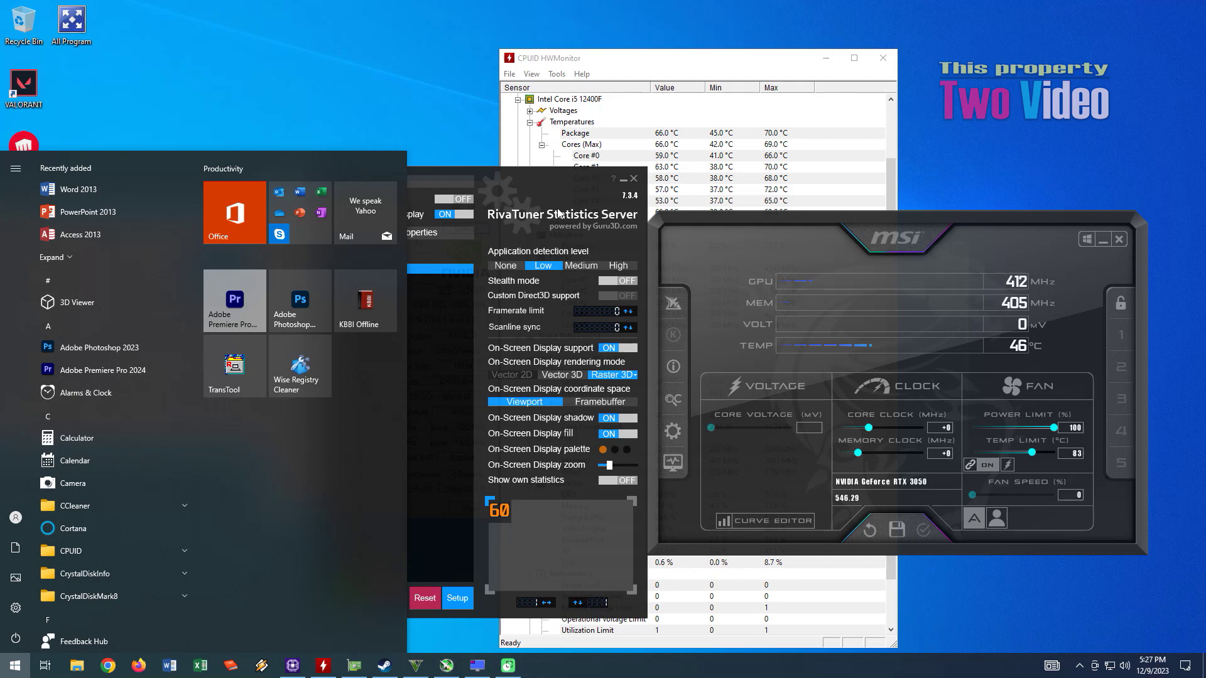
# Set the On-Screen Display's raster font to Verdana Regular and check the overlay in Grand Theft Auto V.
pyautogui.click(565, 187)
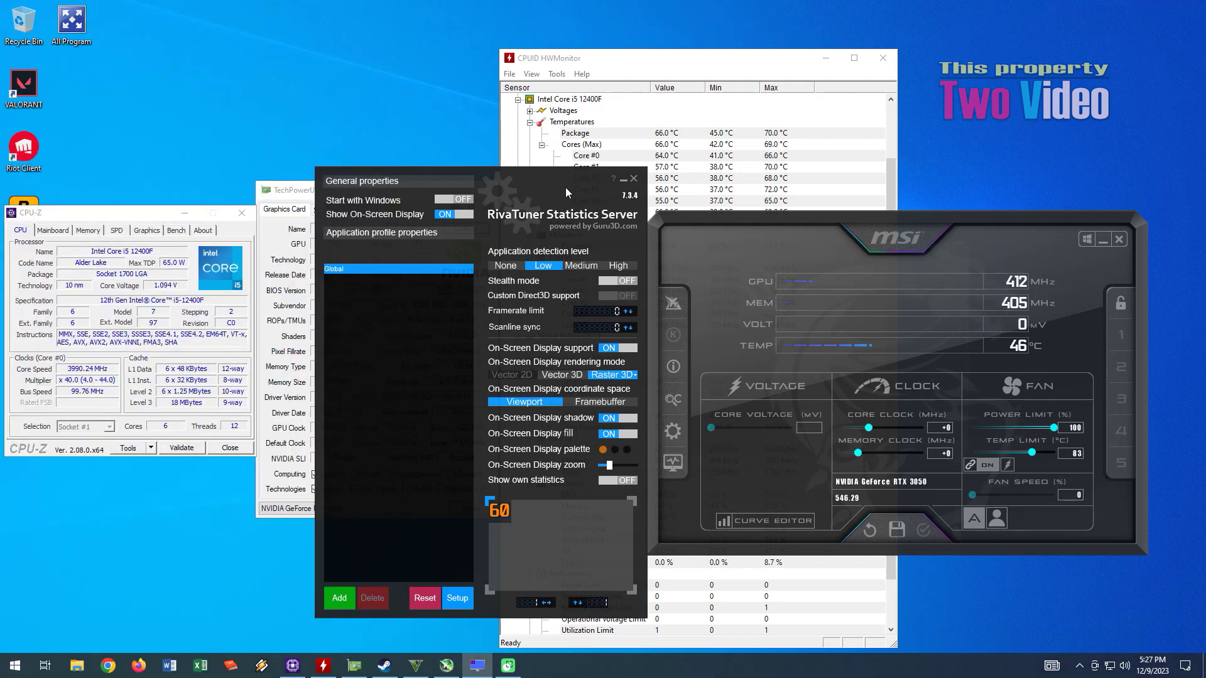
pyautogui.click(625, 375)
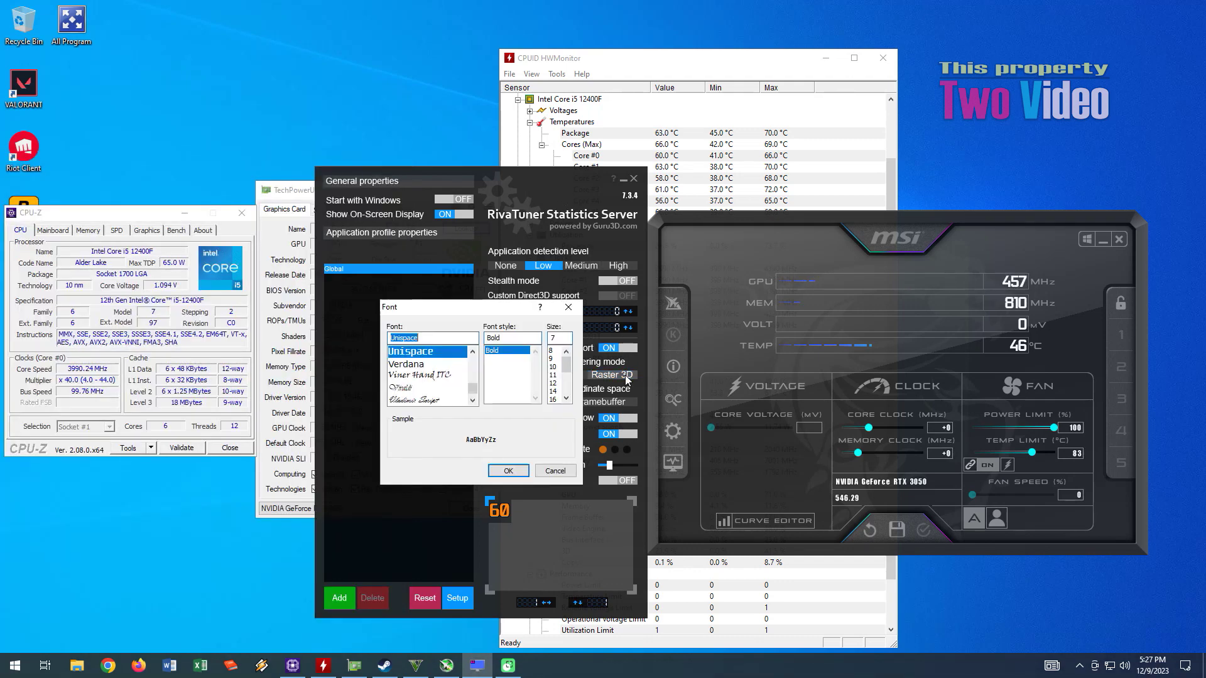
pyautogui.click(437, 365)
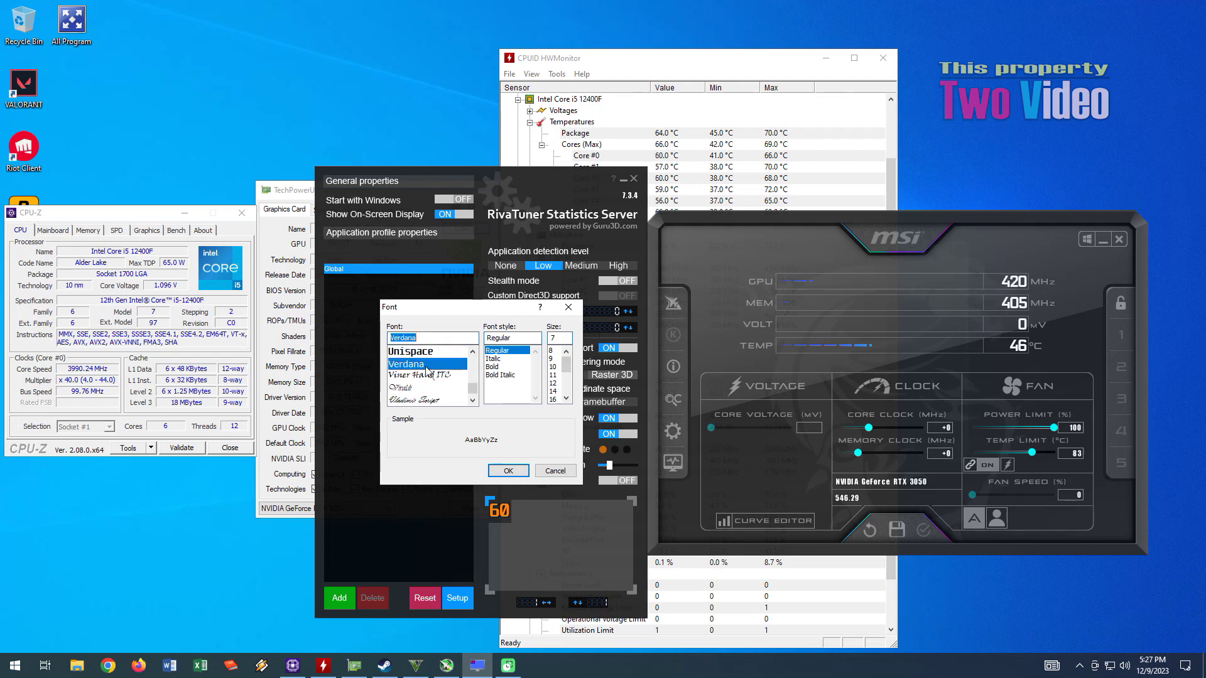
pyautogui.click(508, 471)
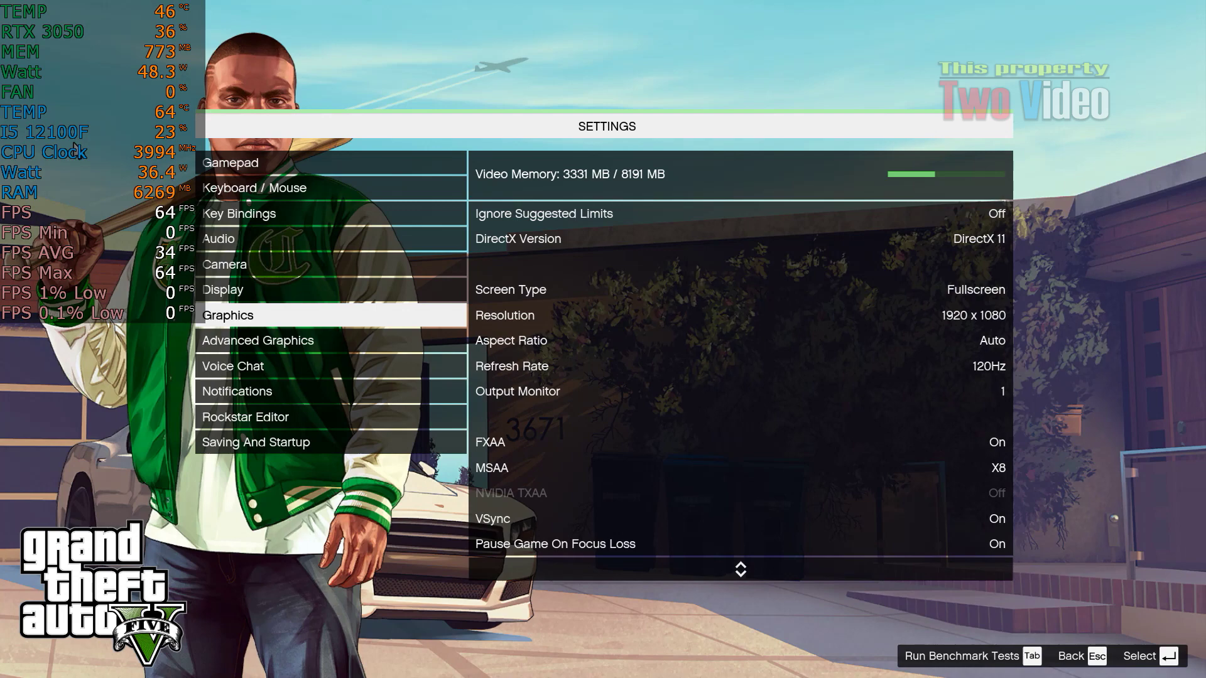
pyautogui.press('super')
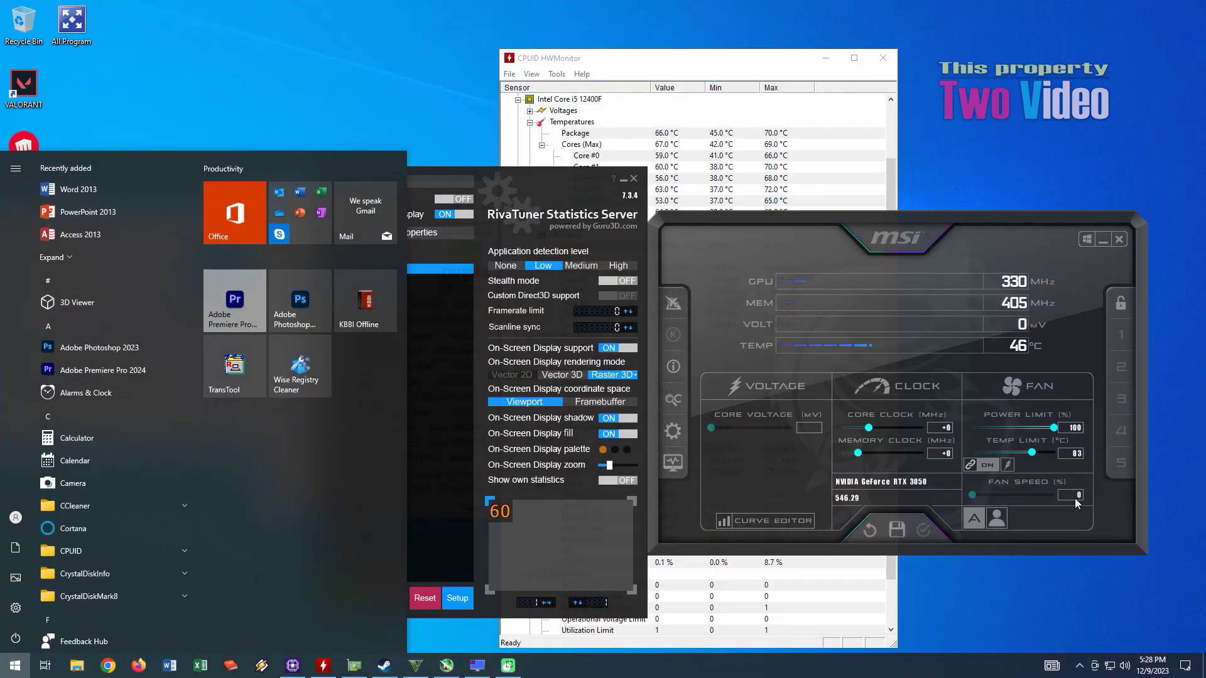
# Minimize RivaTuner Statistics Server and move the GPU usage graph above GPU temperature in MSI Afterburner's monitoring settings.
pyautogui.click(559, 186)
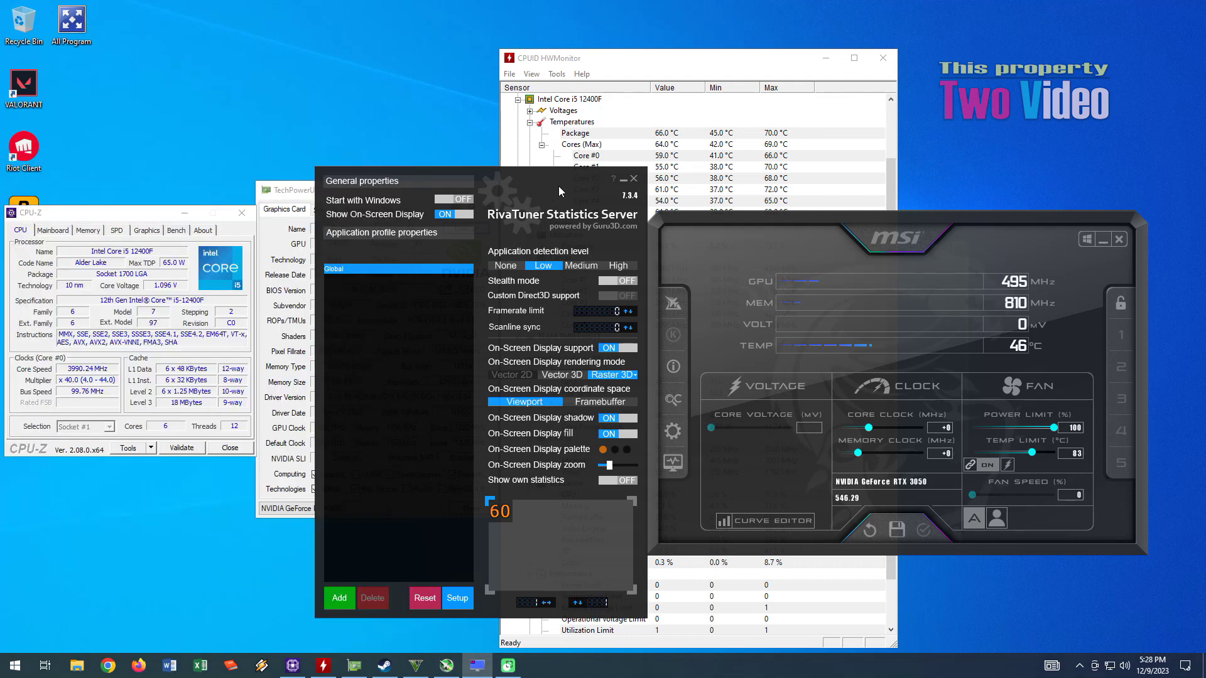
pyautogui.click(623, 180)
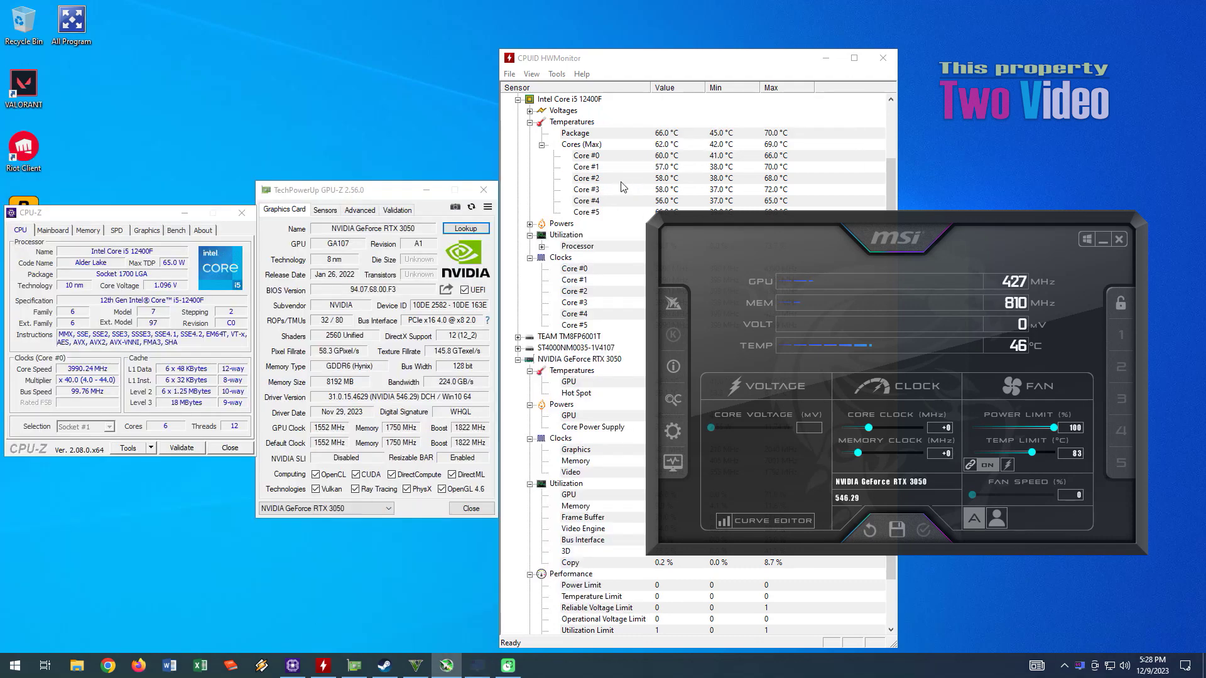
pyautogui.click(677, 434)
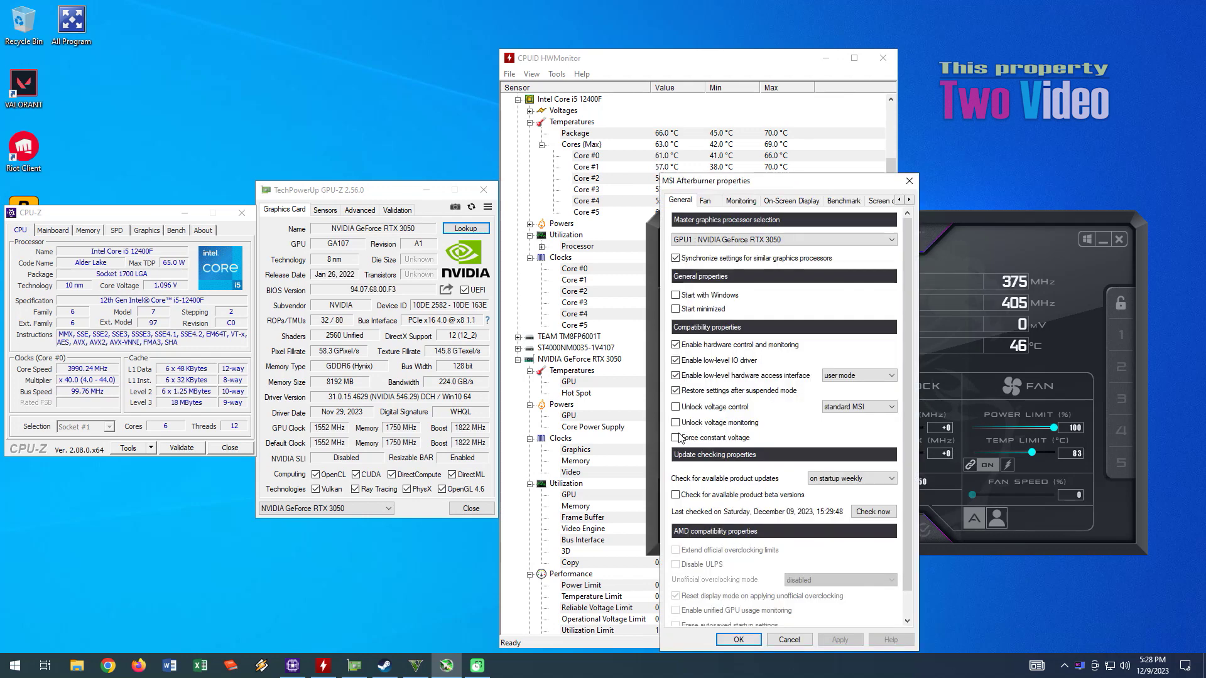
pyautogui.click(743, 202)
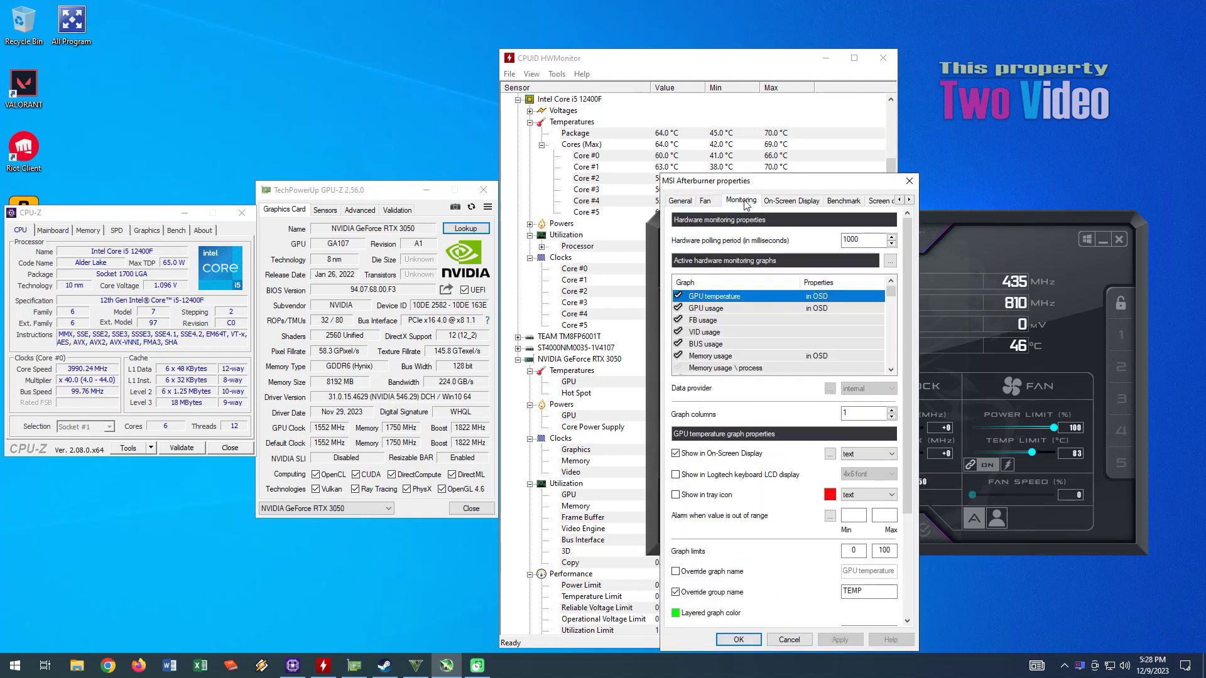
pyautogui.click(747, 309)
pyautogui.moveTo(748, 308); pyautogui.dragTo(753, 299)
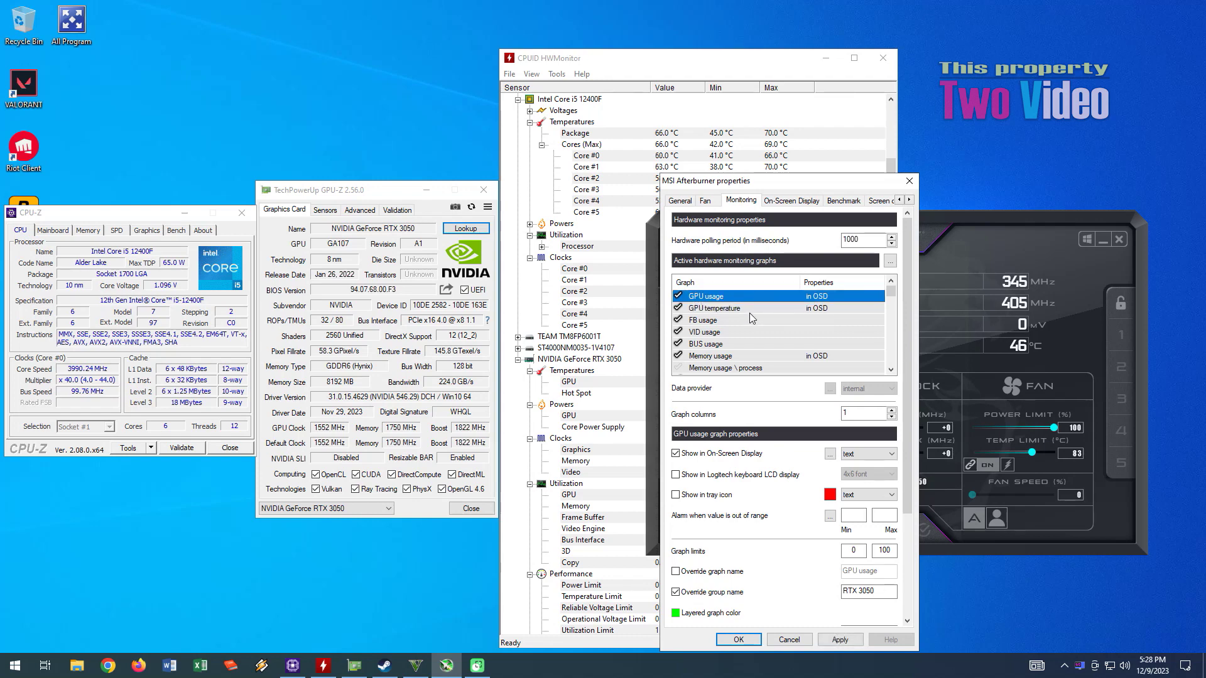
# Move the overall CPU usage graph directly above CPU temperature in the active hardware monitoring graphs list.
pyautogui.scroll(-3, 762, 349)
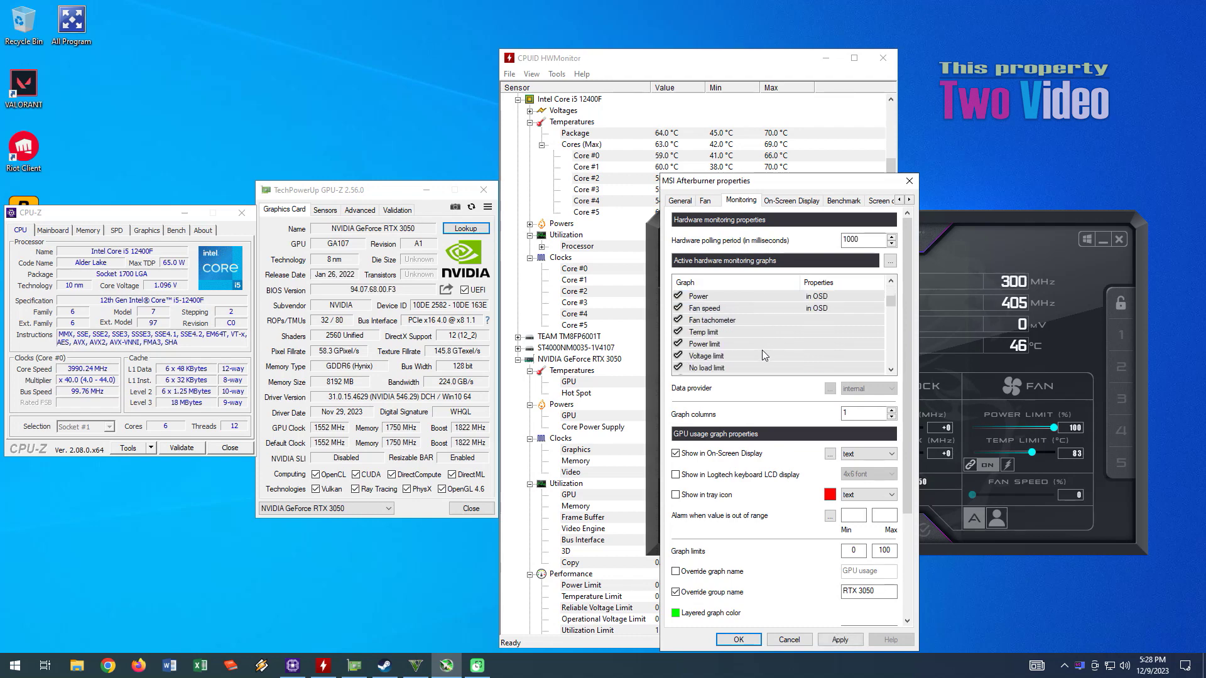
pyautogui.scroll(-6, 762, 349)
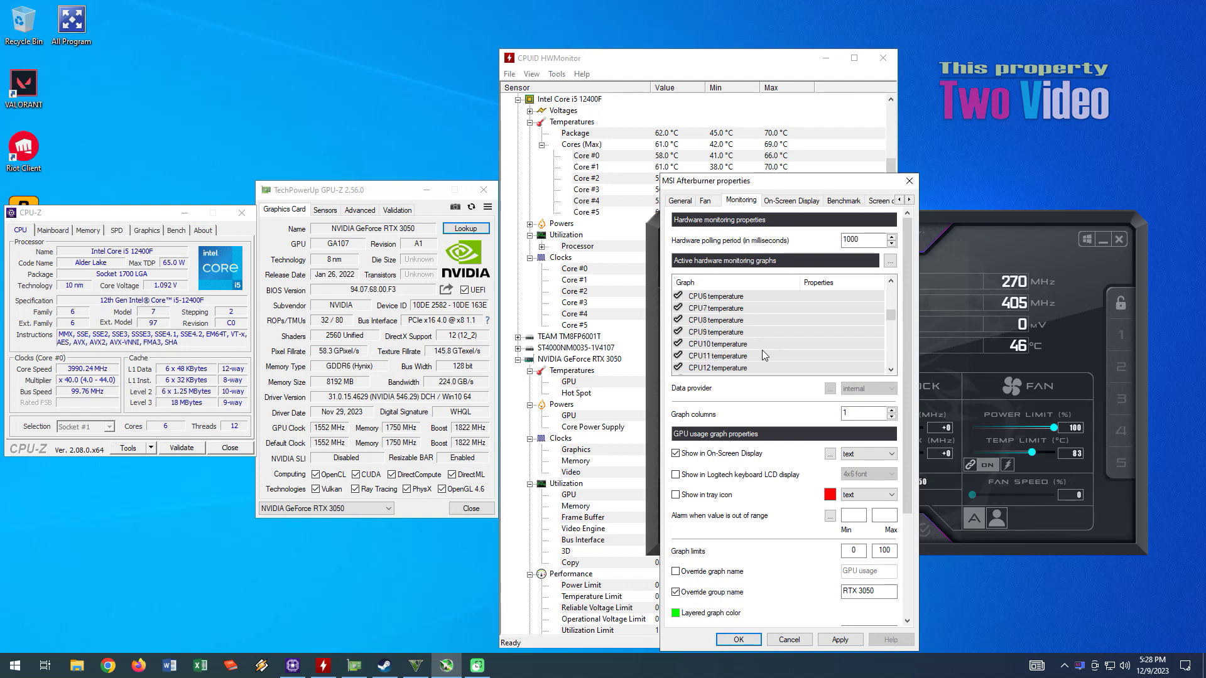
pyautogui.scroll(-1, 763, 338)
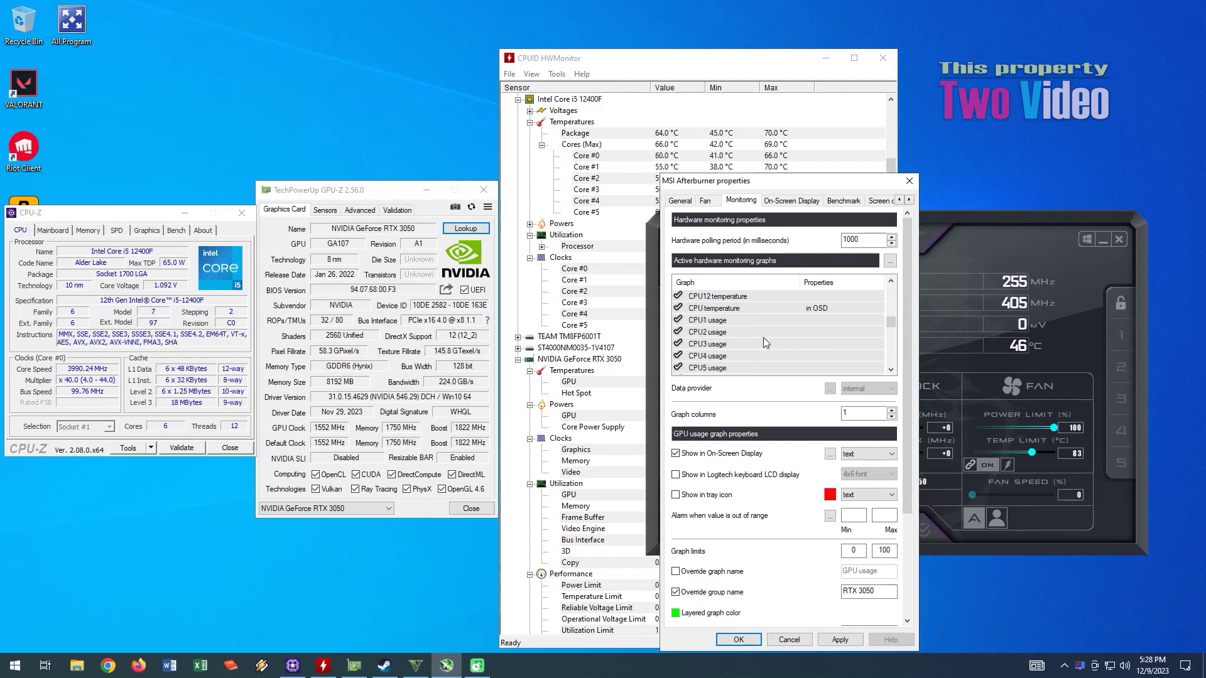
pyautogui.click(757, 309)
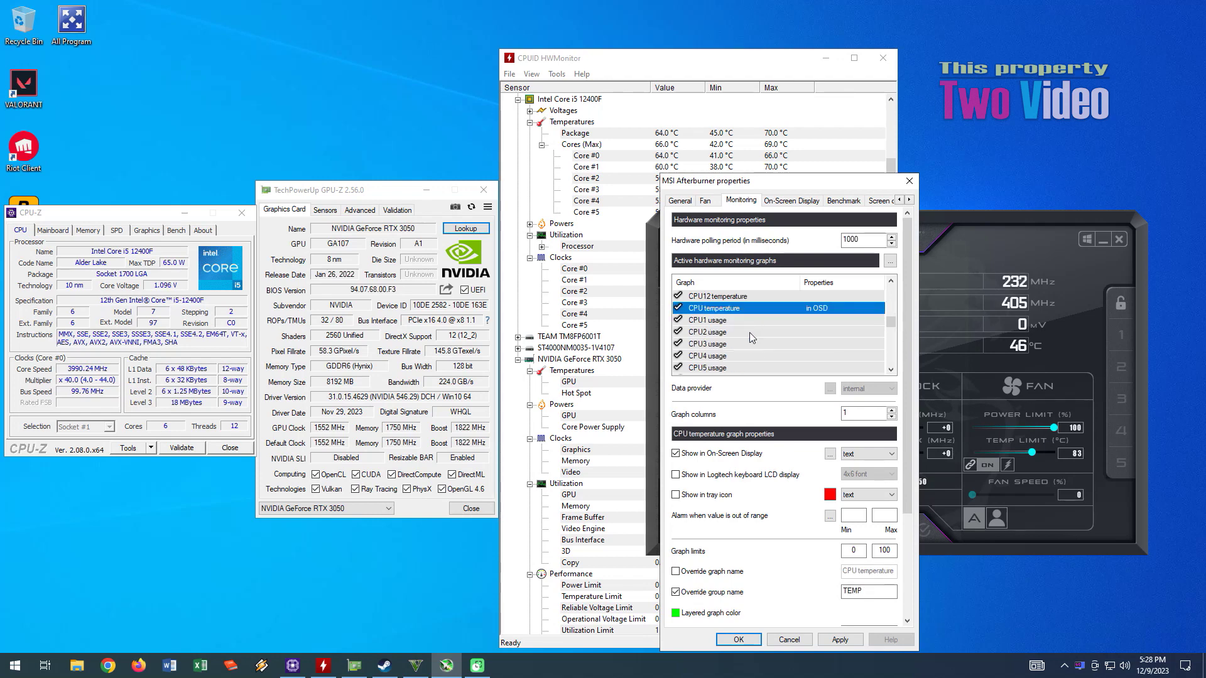
pyautogui.scroll(-3, 757, 318)
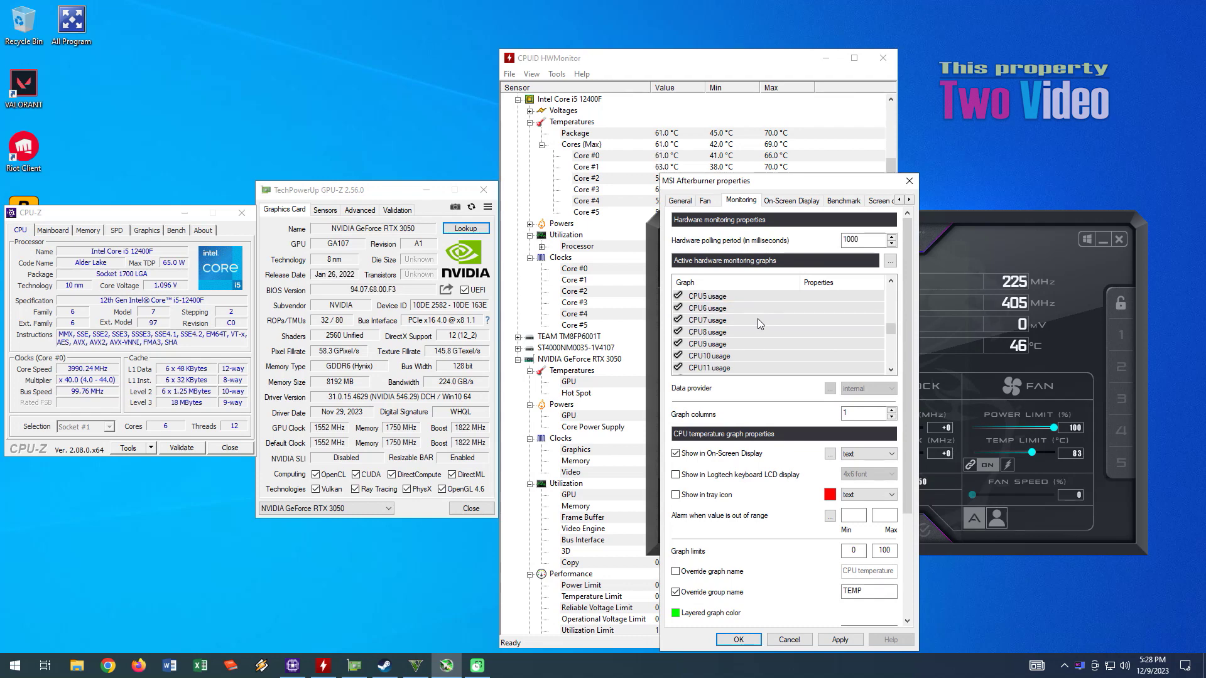
pyautogui.click(752, 355)
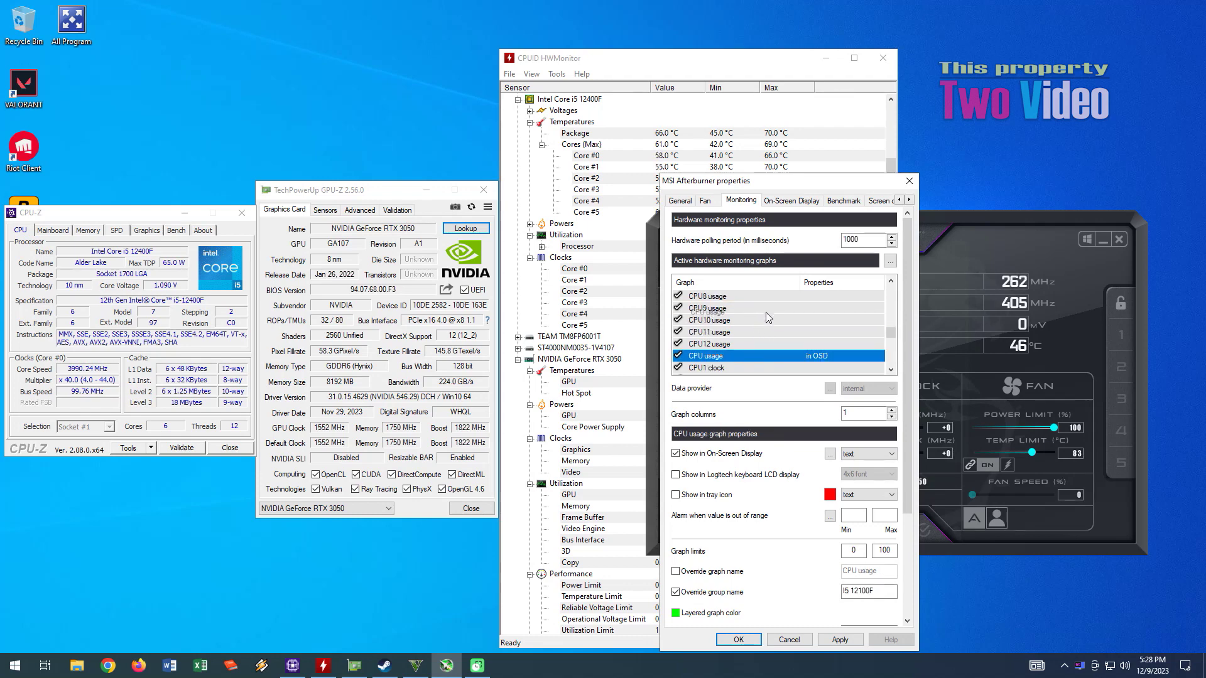
pyautogui.moveTo(766, 311)
pyautogui.mouseDown()
pyautogui.moveTo(760, 345)
pyautogui.moveTo(771, 309)
pyautogui.mouseUp()
pyautogui.scroll(1, 758, 324)
pyautogui.scroll(-1, 755, 355)
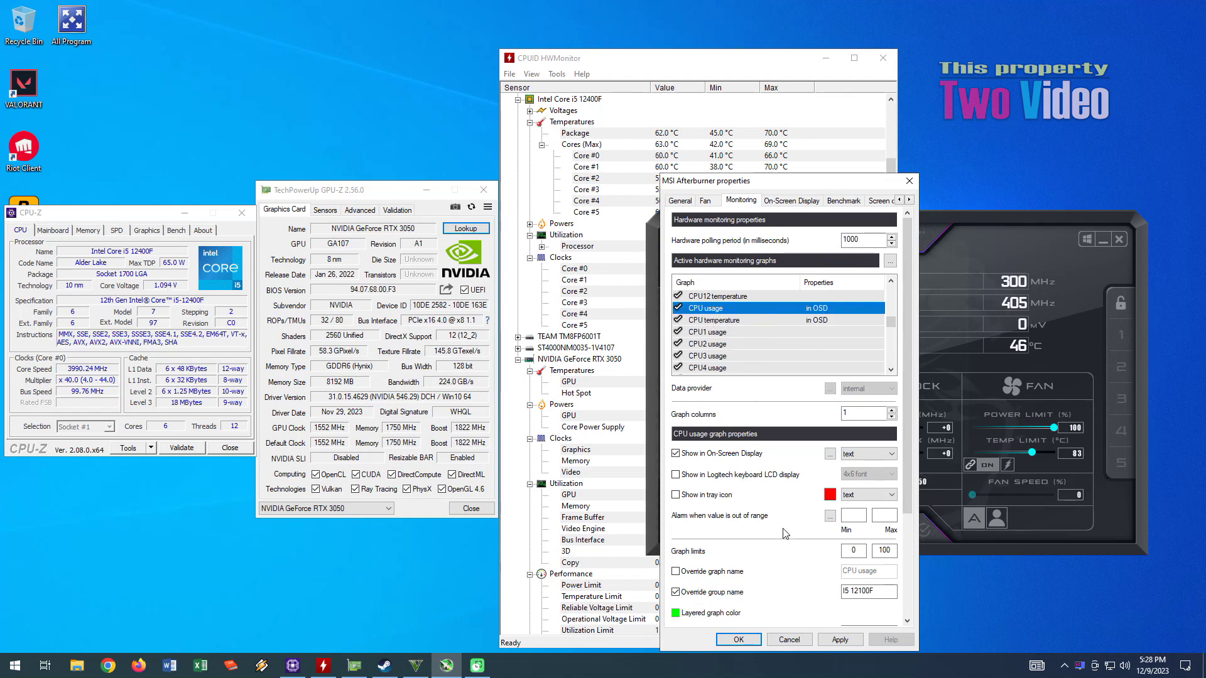
# Apply the new graph order and check the overlay in Grand Theft Auto V before closing the MSI Afterburner properties.
pyautogui.click(837, 639)
pyautogui.click(424, 663)
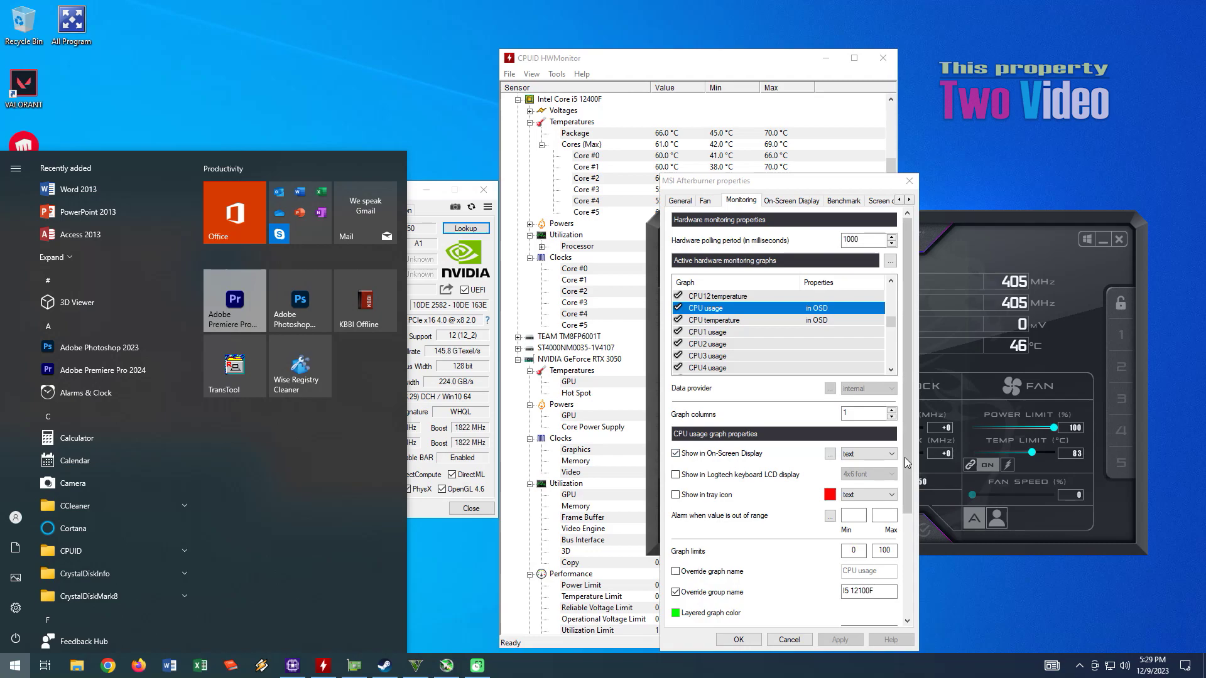
pyautogui.click(739, 640)
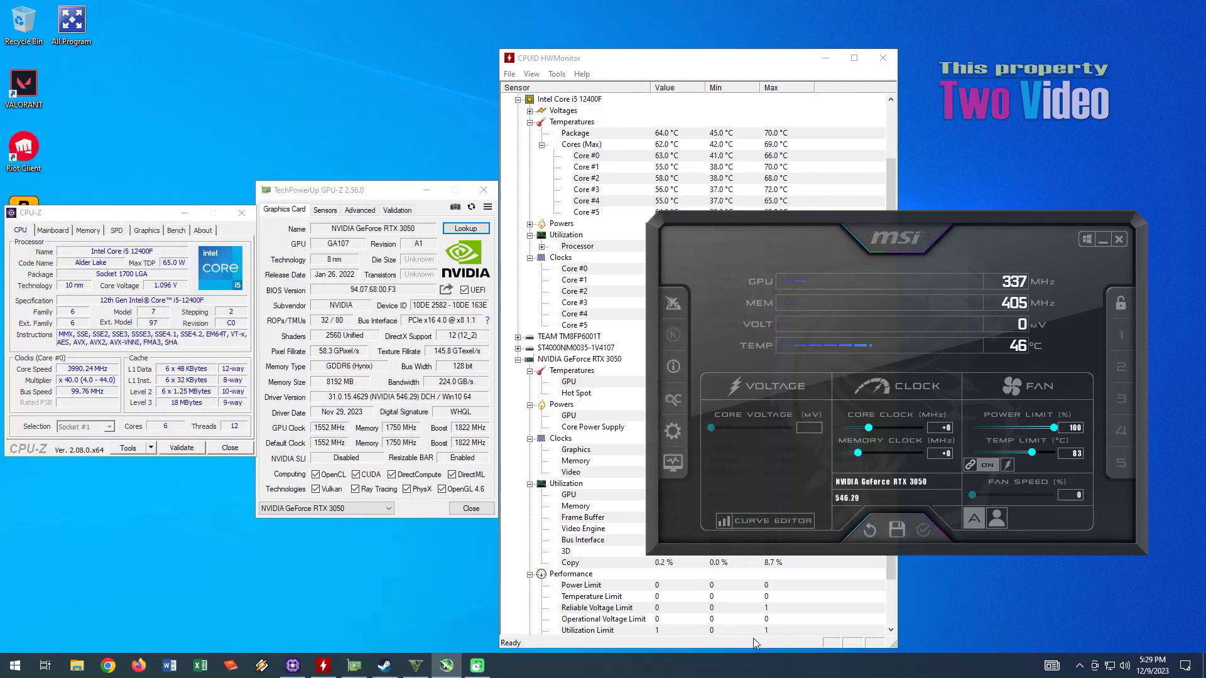